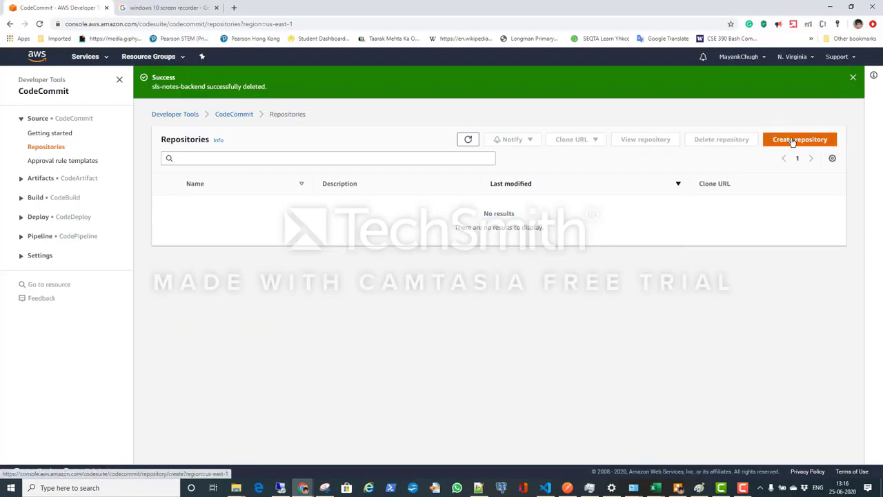
Step: Create a CodeCommit repository named sls-notes-backend
{"action": "left_click", "coordinate": [791, 140]}
{"action": "left_click", "coordinate": [252, 200]}
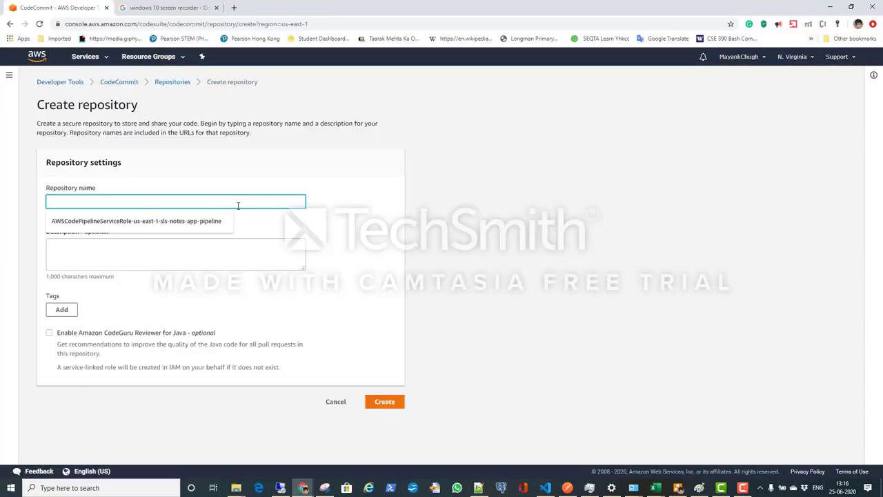
{"action": "type", "text": "sls-"}
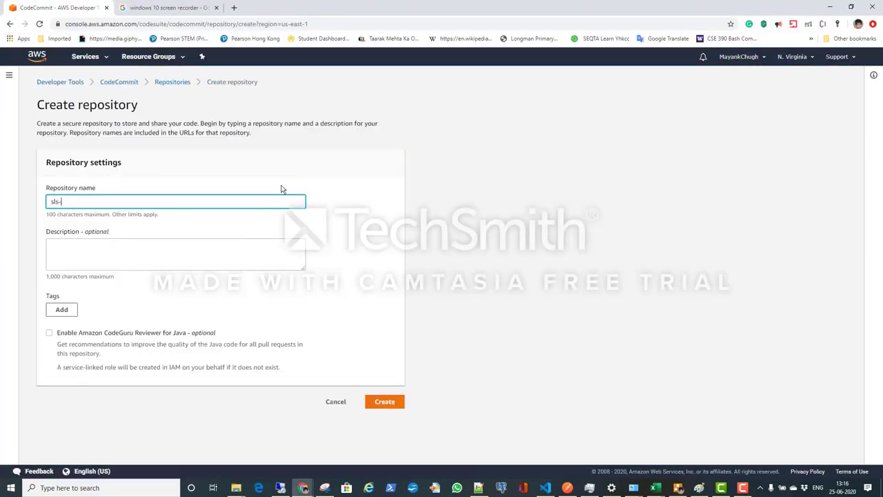
{"action": "type", "text": "notes-backend"}
{"action": "left_click", "coordinate": [382, 403]}
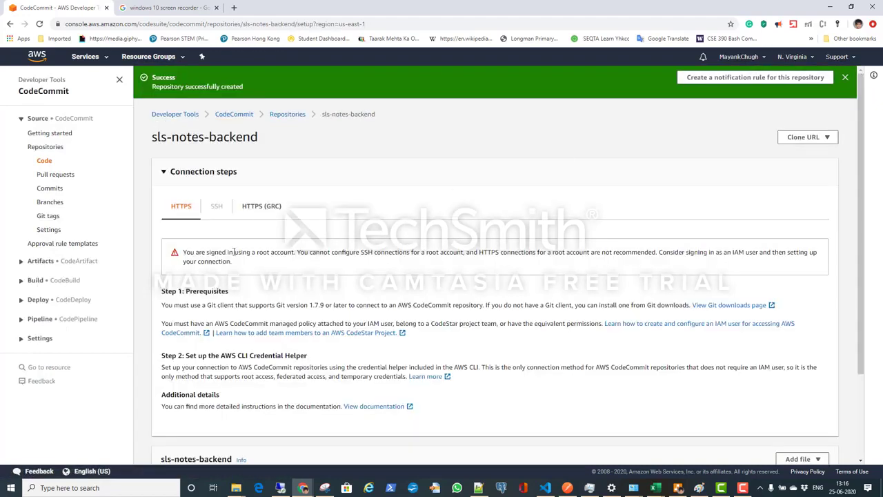
Step: Copy the HTTPS clone URL of the sls-notes-backend repository
{"action": "left_click", "coordinate": [807, 138]}
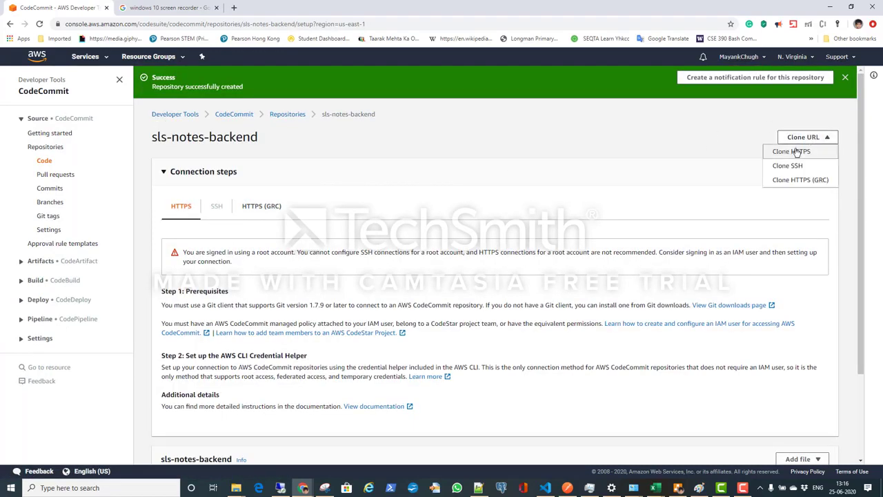
{"action": "left_click", "coordinate": [795, 151]}
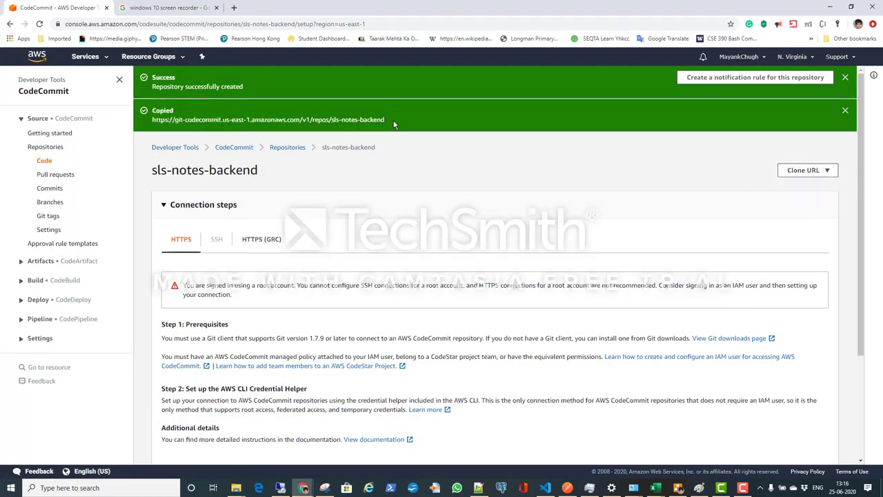
{"action": "left_click_drag", "start_coordinate": [387, 120], "coordinate": [174, 120]}
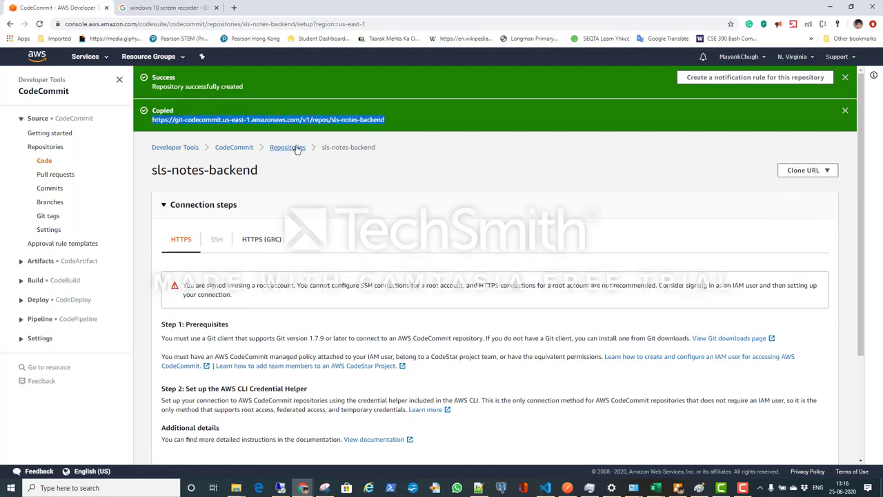
Step: Switch to the Notes file in Notepad++, replace the sls-notes-backend URL in the git remote add origin line with the copied one, and save
{"action": "key", "text": "alt+Tab"}
{"action": "key", "text": "alt+Tab"}
{"action": "key", "text": "alt+Tab"}
{"action": "key", "text": "alt+Tab"}
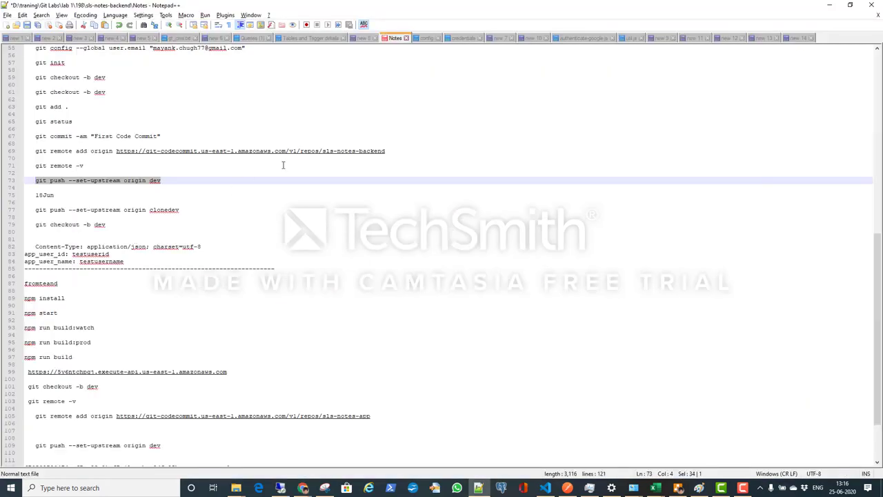
{"action": "left_click", "coordinate": [283, 165]}
{"action": "left_click_drag", "start_coordinate": [390, 151], "coordinate": [117, 148]}
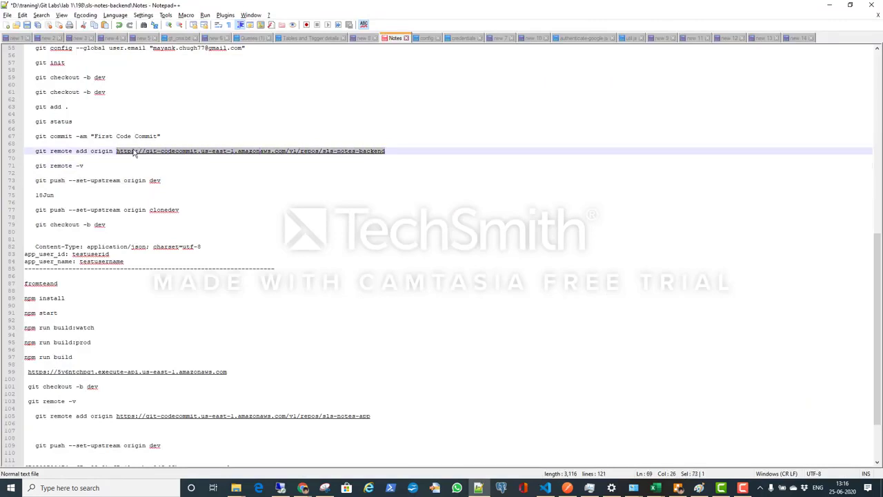
{"action": "key", "text": "ctrl+v"}
{"action": "key", "text": "ctrl+v"}
{"action": "key", "text": "ctrl+z"}
{"action": "key", "text": "ctrl+s"}
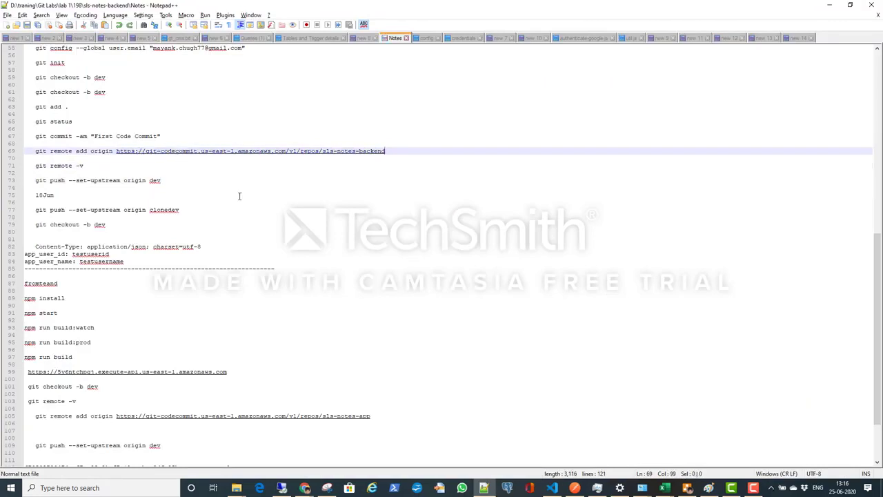
Step: Switch to Visual Studio Code and initialize a Git repository in the sls-notes-backend project folder from the terminal
{"action": "key", "text": "alt+Tab"}
{"action": "key", "text": "alt+Tab"}
{"action": "key", "text": "alt+Tab"}
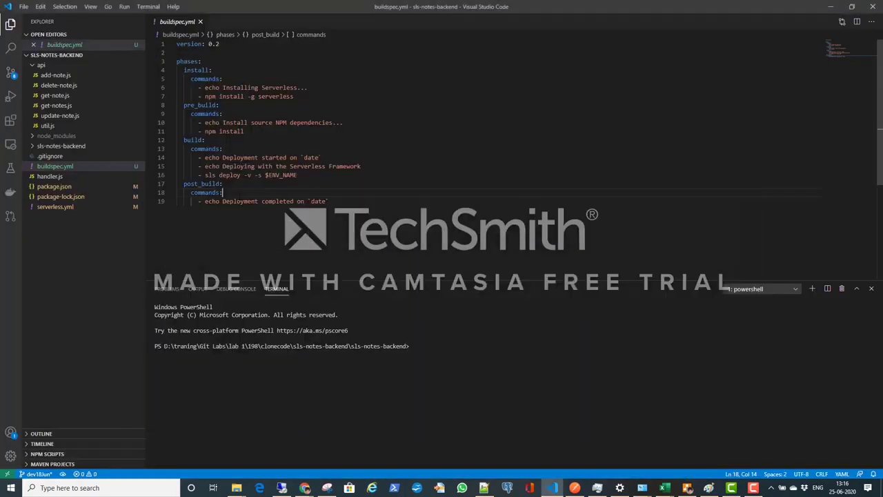
{"action": "left_click", "coordinate": [460, 353]}
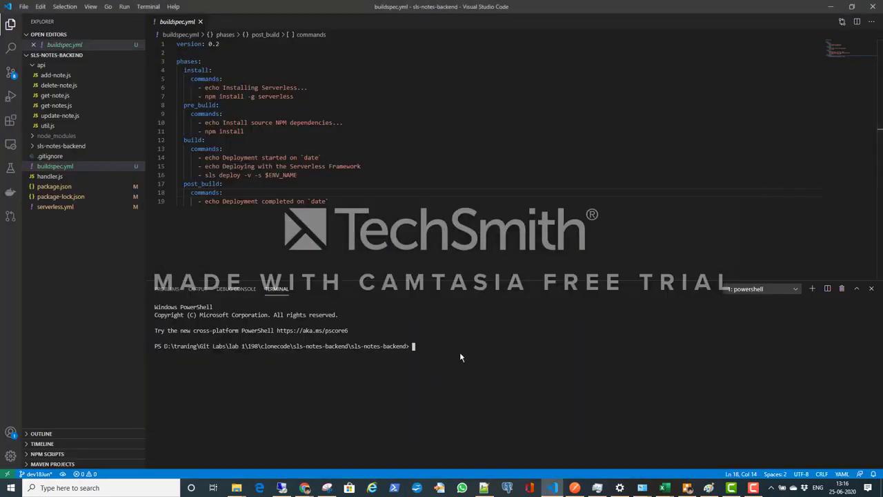
{"action": "type", "text": "git init"}
{"action": "key", "text": "Return"}
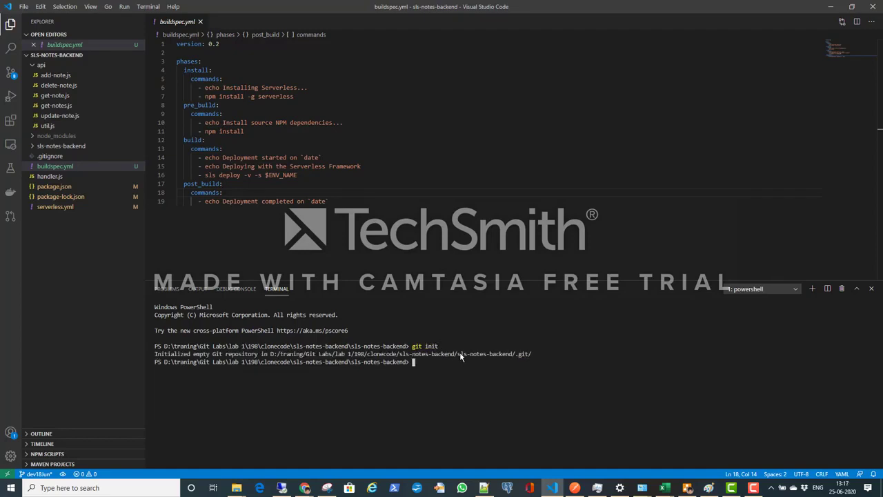
Step: Check the status of the sls-notes-backend working tree with git status
{"action": "type", "text": "git status"}
{"action": "key", "text": "Return"}
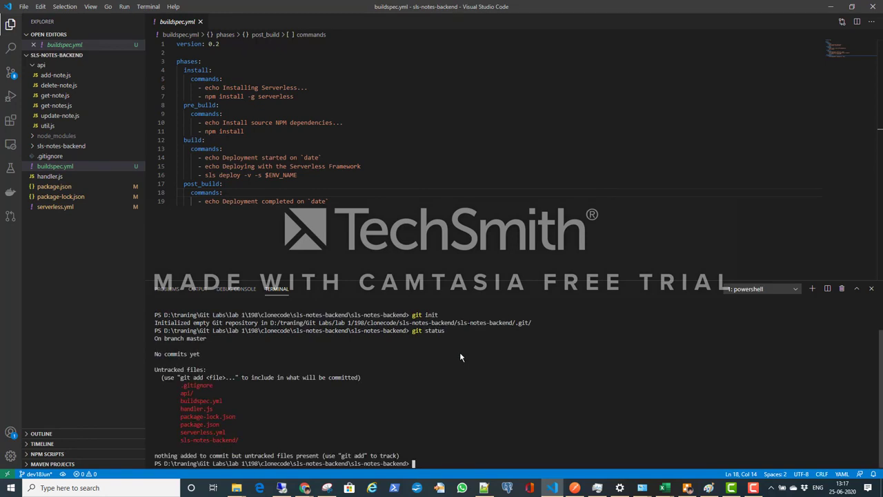
Step: Create and switch to a new Git branch named dev
{"action": "type", "text": "git checkout -b dev"}
{"action": "key", "text": "Return"}
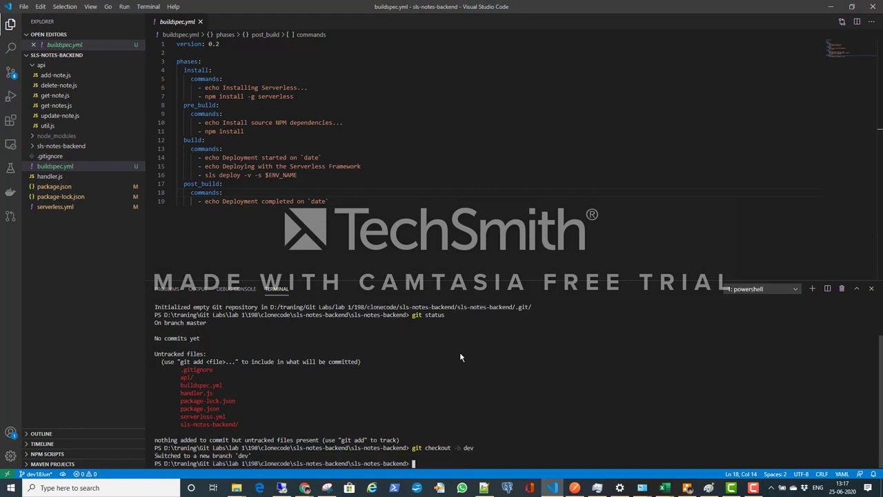
Step: Stage all project files with git add . and check the staged files with git status
{"action": "type", "text": "git add ."}
{"action": "key", "text": "Return"}
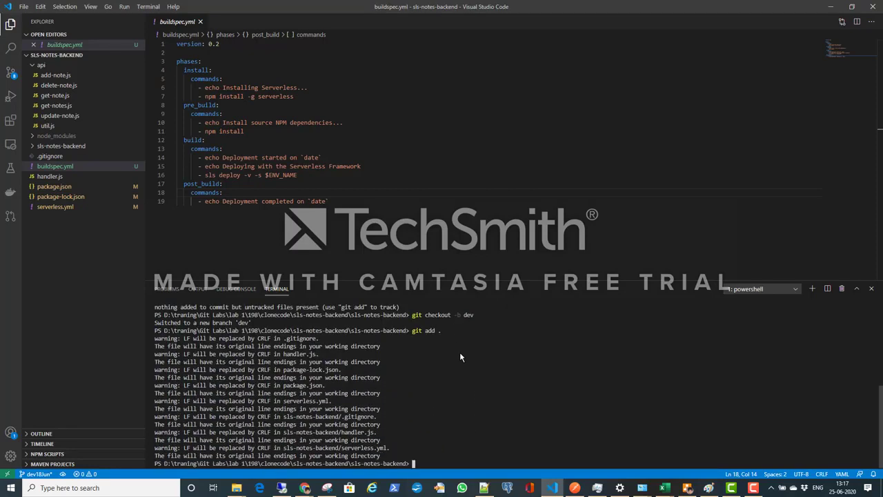
{"action": "type", "text": "git status"}
{"action": "key", "text": "Return"}
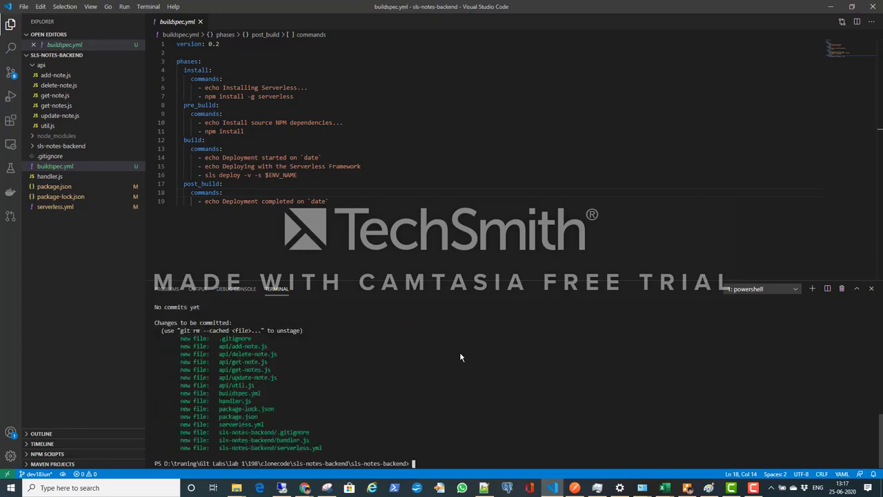
Step: Commit the staged files using the -am option with the message "Firs Code commit"
{"action": "type", "text": "git "}
{"action": "type", "text": "commit "}
{"action": "type", "text": "-"}
{"action": "type", "text": "-m"}
{"action": "type", "text": " \""}
{"action": "type", "text": "Fir"}
{"action": "type", "text": "s Code"}
{"action": "type", "text": " commi"}
{"action": "type", "text": "t\""}
{"action": "key", "text": "Return"}
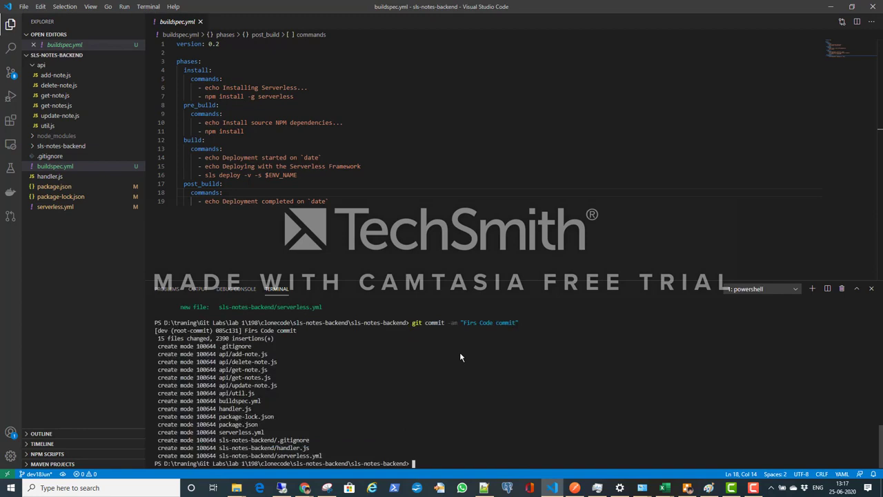
Step: Copy git remote -v from the Notepad++ notes and run it in the Visual Studio Code terminal to list the configured remotes
{"action": "key", "text": "alt+Tab"}
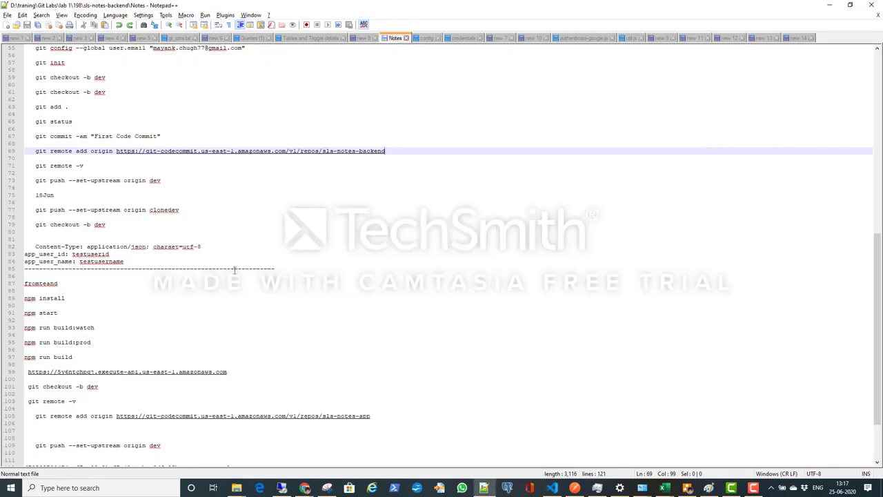
{"action": "left_click_drag", "start_coordinate": [386, 150], "coordinate": [35, 151]}
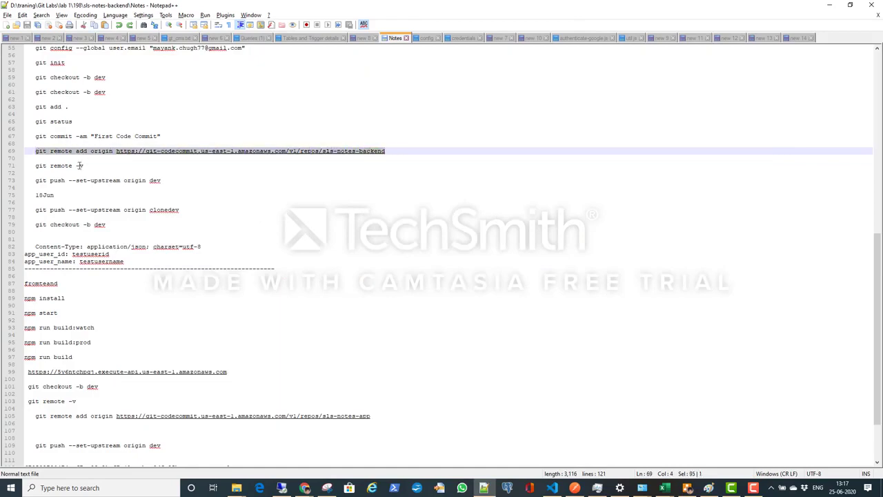
{"action": "left_click_drag", "start_coordinate": [83, 166], "coordinate": [35, 165]}
{"action": "key", "text": "ctrl+c"}
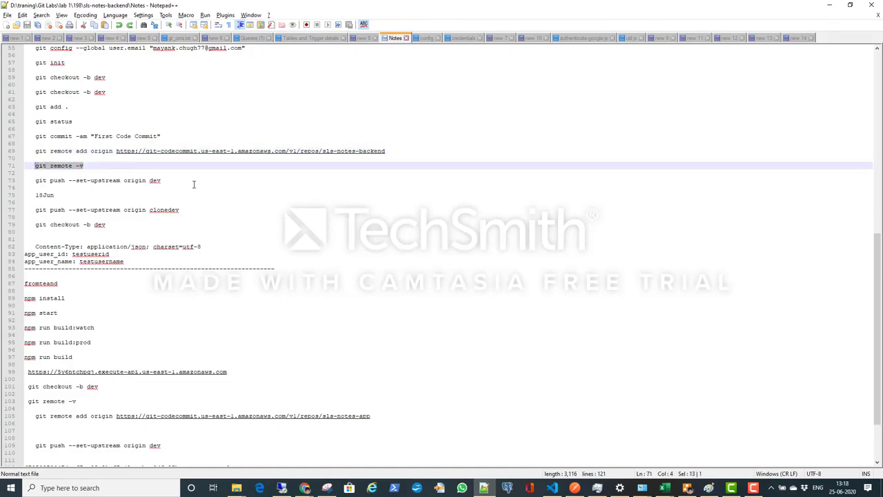
{"action": "key", "text": "alt+Tab"}
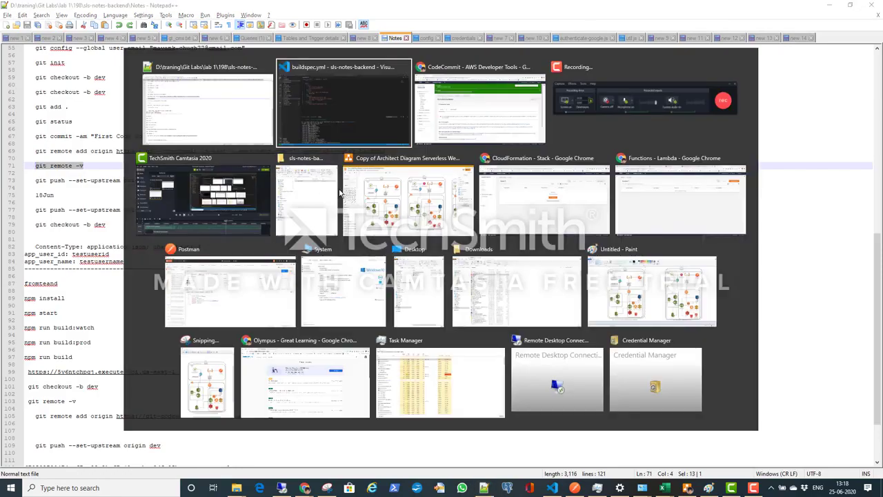
{"action": "key", "text": "ctrl+v"}
{"action": "key", "text": "Return"}
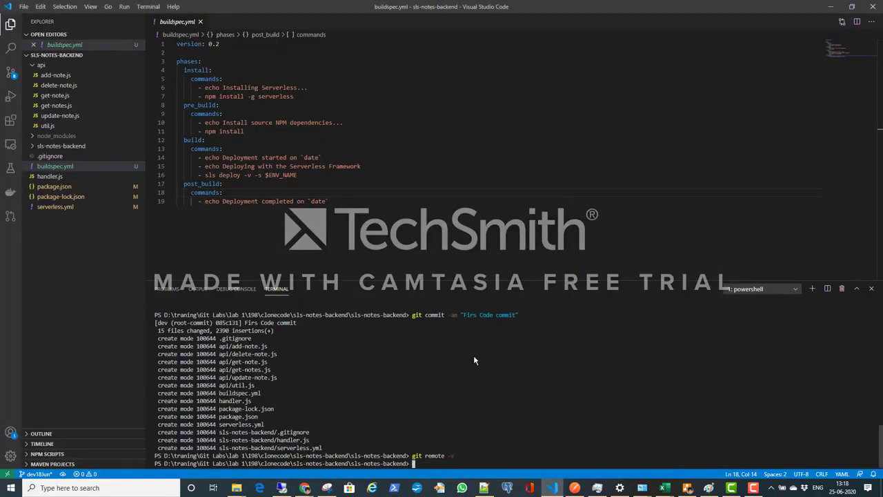
Step: Copy the git remote add origin command for sls-notes-backend from the Notepad++ notes and run it in the Visual Studio Code terminal
{"action": "key", "text": "alt+Tab"}
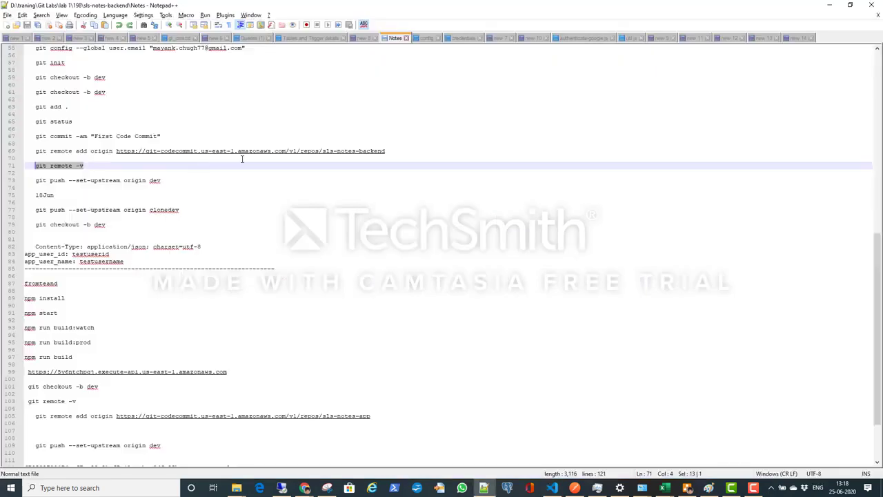
{"action": "left_click", "coordinate": [373, 151]}
{"action": "left_click_drag", "start_coordinate": [374, 150], "coordinate": [35, 154]}
{"action": "key", "text": "ctrl+c"}
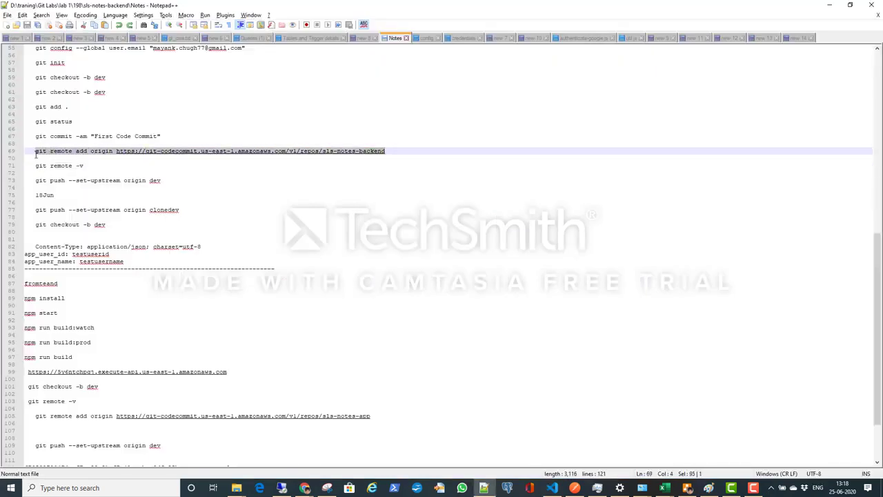
{"action": "key", "text": "alt+Tab"}
{"action": "right_click", "coordinate": [418, 291]}
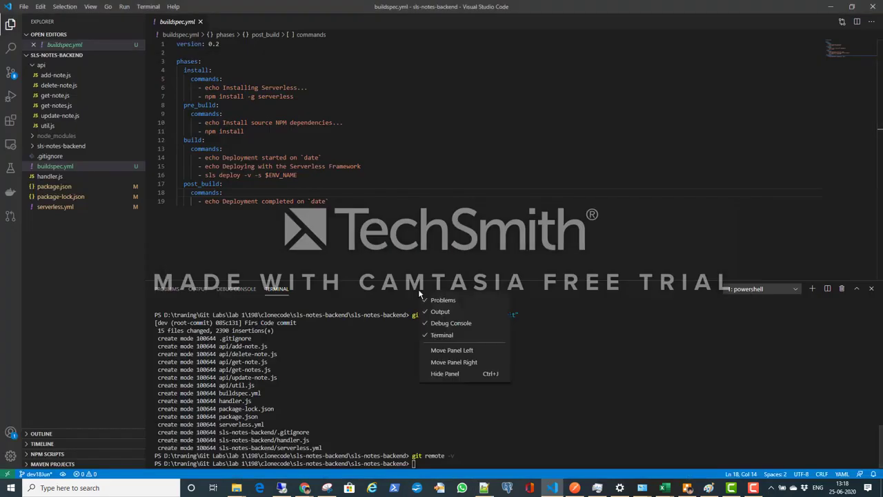
{"action": "left_click", "coordinate": [517, 410]}
{"action": "right_click", "coordinate": [516, 410]}
{"action": "left_click", "coordinate": [504, 411]}
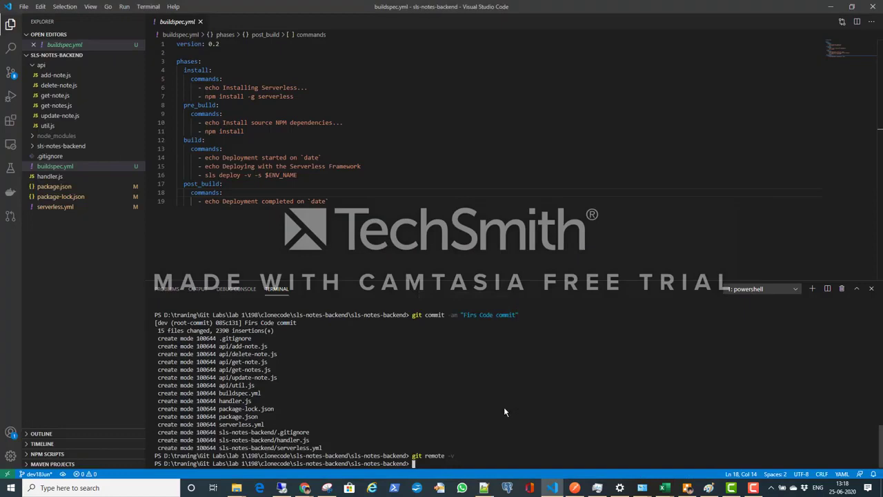
{"action": "key", "text": "ctrl+v"}
{"action": "key", "text": "Return"}
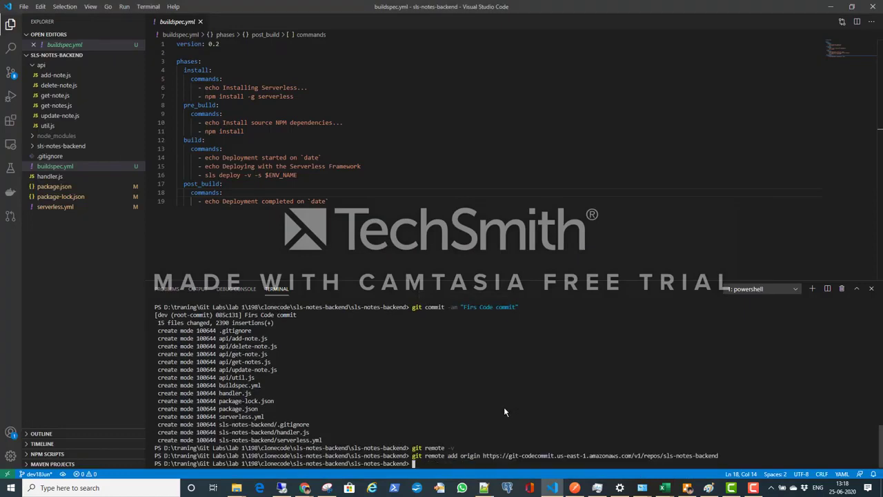
Step: Copy git push --set-upstream origin dev from the Notepad++ notes and run it in the Visual Studio Code terminal
{"action": "key", "text": "alt+Tab"}
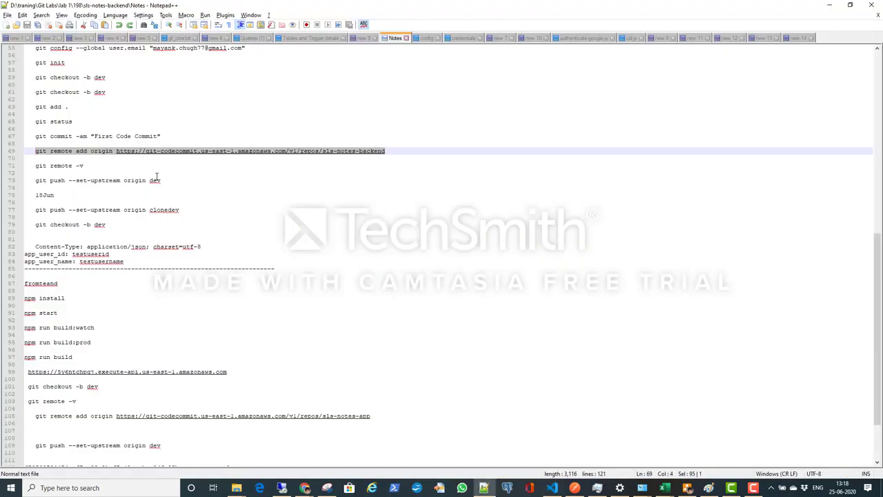
{"action": "left_click_drag", "start_coordinate": [160, 181], "coordinate": [35, 180]}
{"action": "key", "text": "ctrl+c"}
{"action": "key", "text": "alt+Tab"}
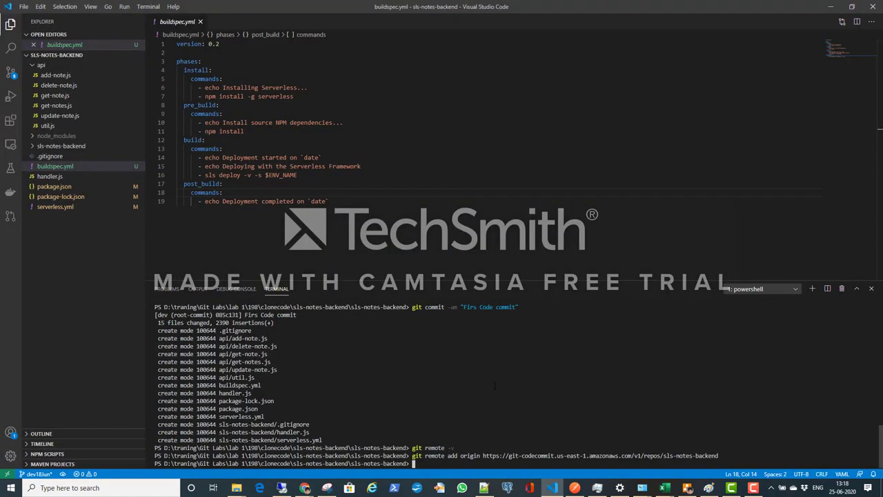
{"action": "key", "text": "ctrl+v"}
{"action": "key", "text": "Return"}
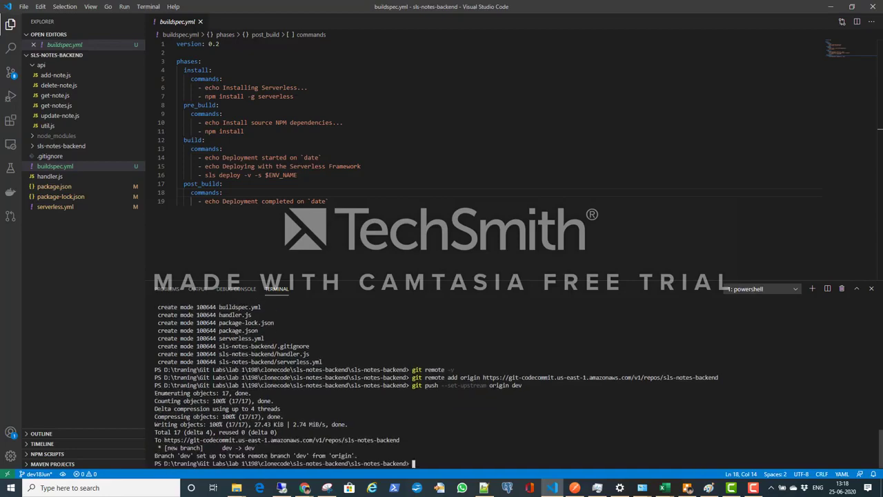
Step: Switch to the AWS console in Chrome and view the code files of the sls-notes-backend repository
{"action": "key", "text": "alt+Tab"}
{"action": "key", "text": "alt+Tab"}
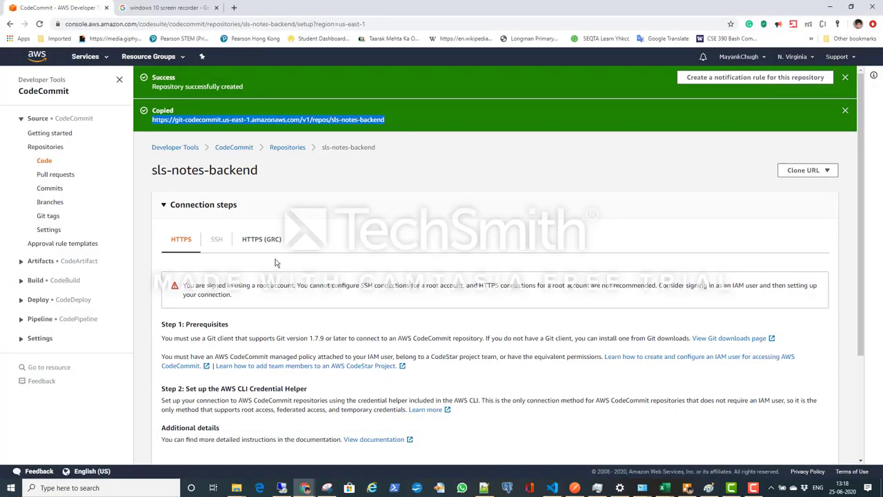
{"action": "left_click", "coordinate": [44, 164]}
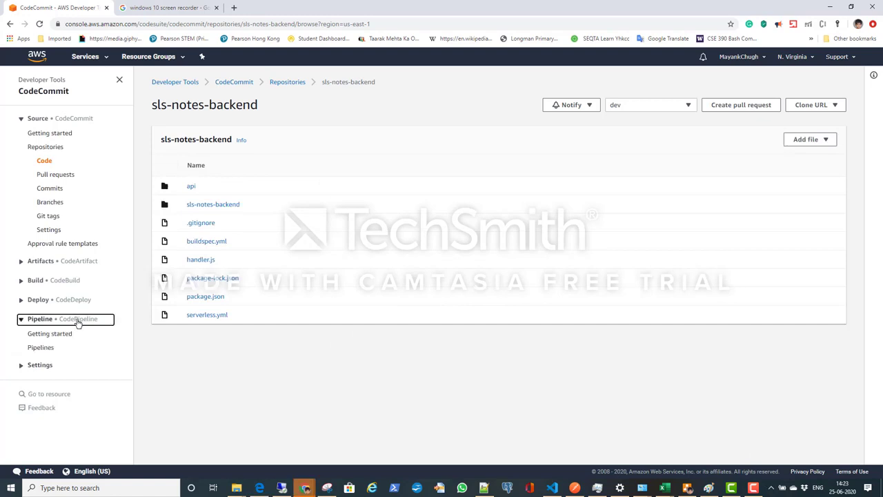
Step: Open the CodePipeline pipelines list and start creating a new pipeline
{"action": "left_click", "coordinate": [76, 319]}
{"action": "left_click", "coordinate": [74, 319]}
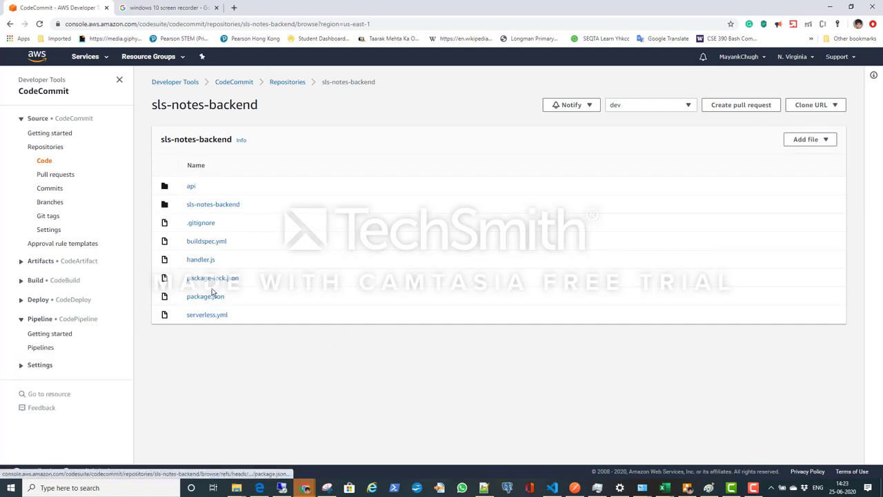
{"action": "left_click", "coordinate": [43, 347]}
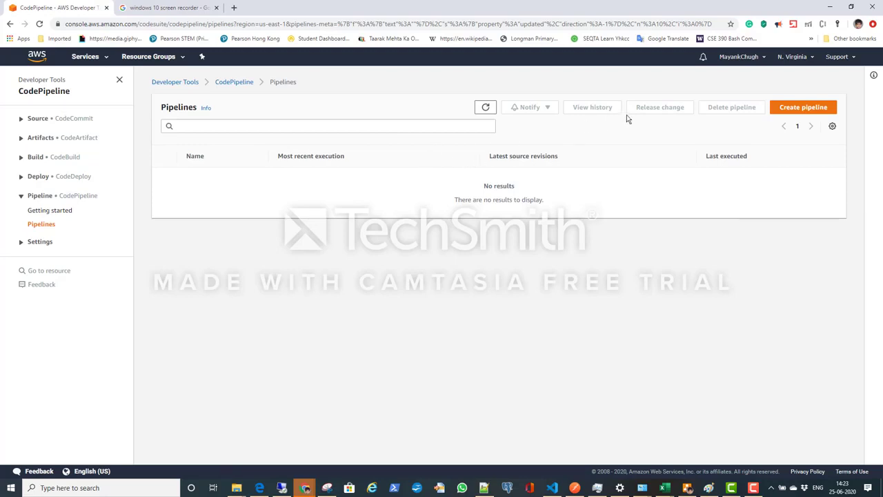
{"action": "left_click", "coordinate": [800, 108]}
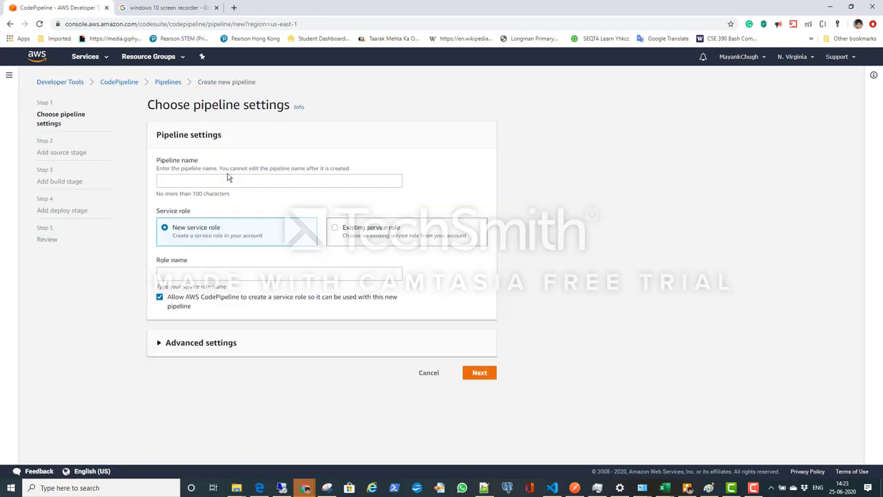
Step: Name the new pipeline sls-notes-backend-pipeline
{"action": "left_click", "coordinate": [228, 178]}
{"action": "type", "text": "sls"}
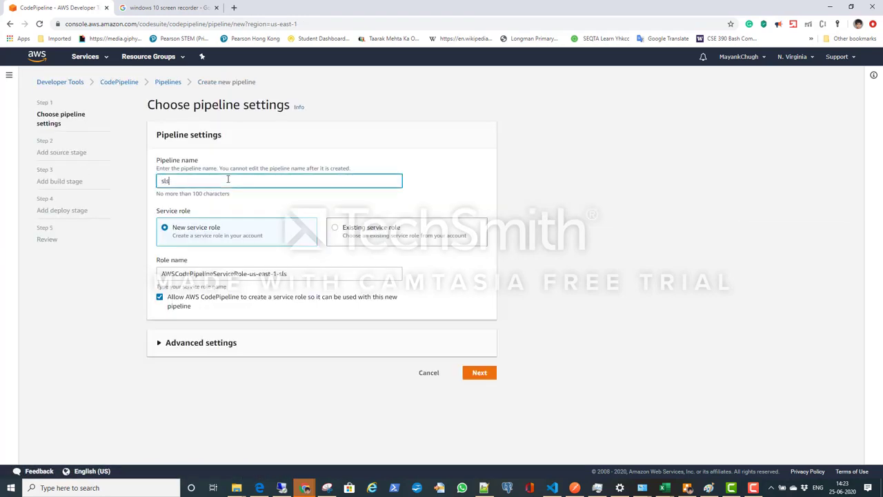
{"action": "type", "text": "-notes-backend-pipelin"}
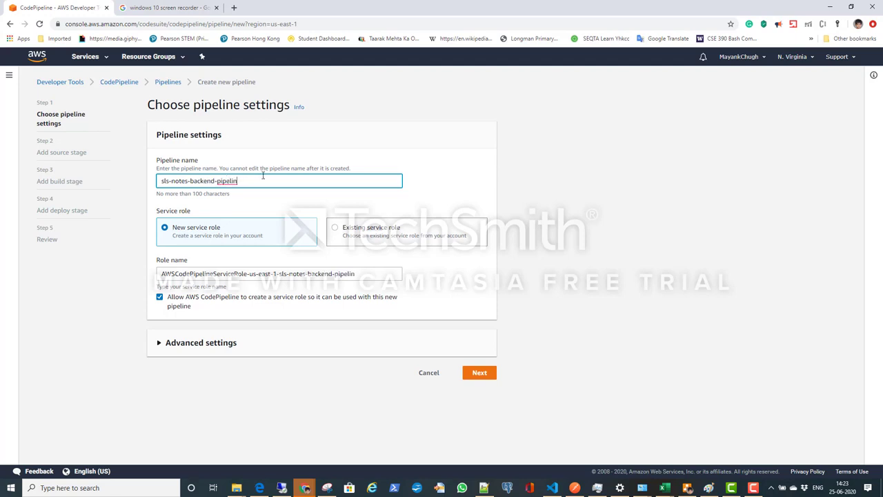
{"action": "type", "text": "e"}
Step: Use the existing service role AWSCodePipelineServiceRole-us-east-1-sls-notes-backend-pipeline for the pipeline
{"action": "left_click", "coordinate": [407, 234]}
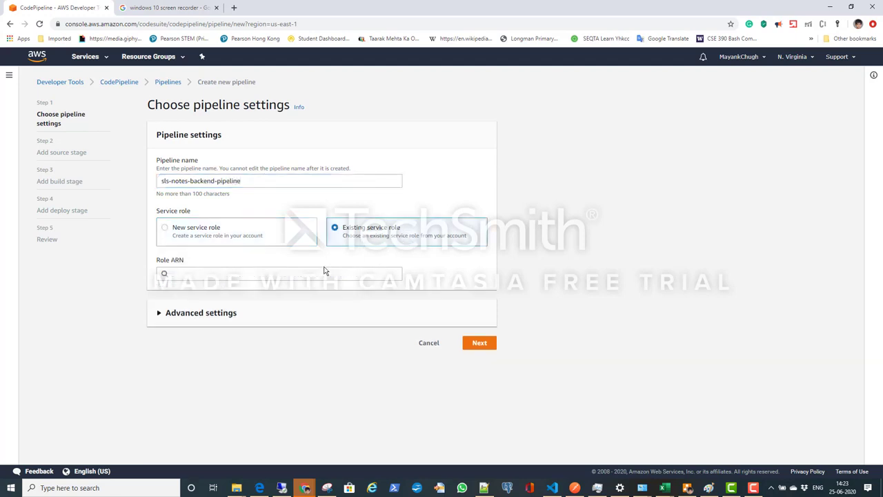
{"action": "left_click", "coordinate": [293, 273]}
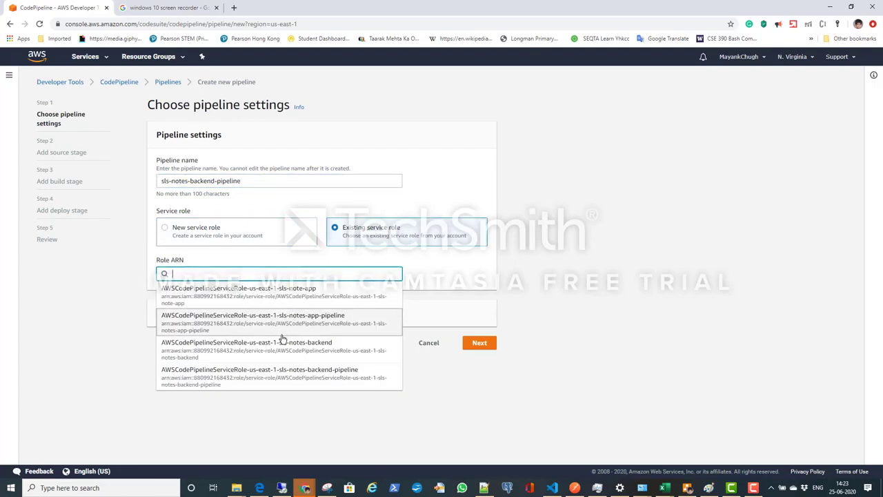
{"action": "left_click", "coordinate": [331, 372]}
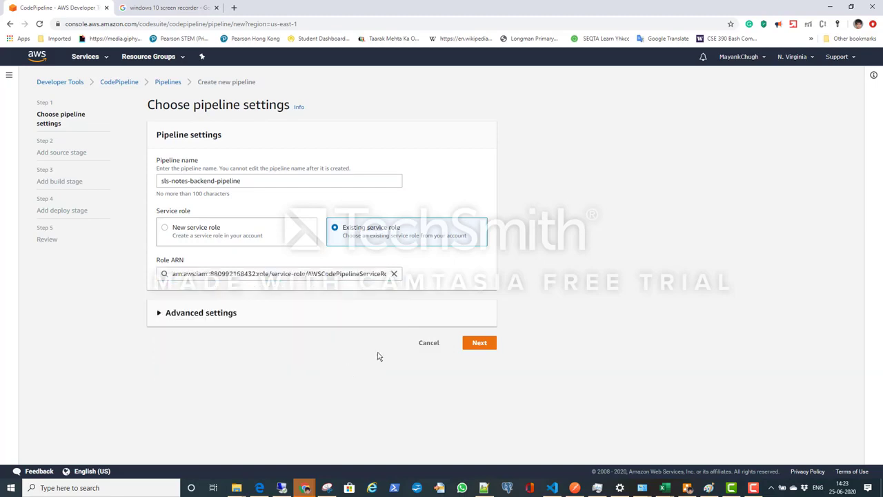
Step: In the advanced settings, choose the default artifact store location and the default AWS managed key, and continue to the source stage
{"action": "left_click", "coordinate": [228, 314]}
{"action": "scroll", "coordinate": [26, 145], "scroll_direction": "down", "scroll_amount": 1}
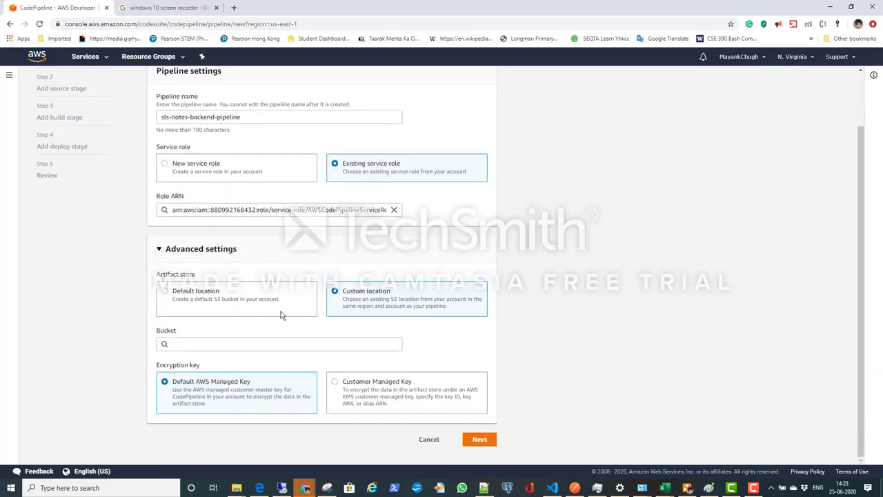
{"action": "left_click", "coordinate": [287, 309]}
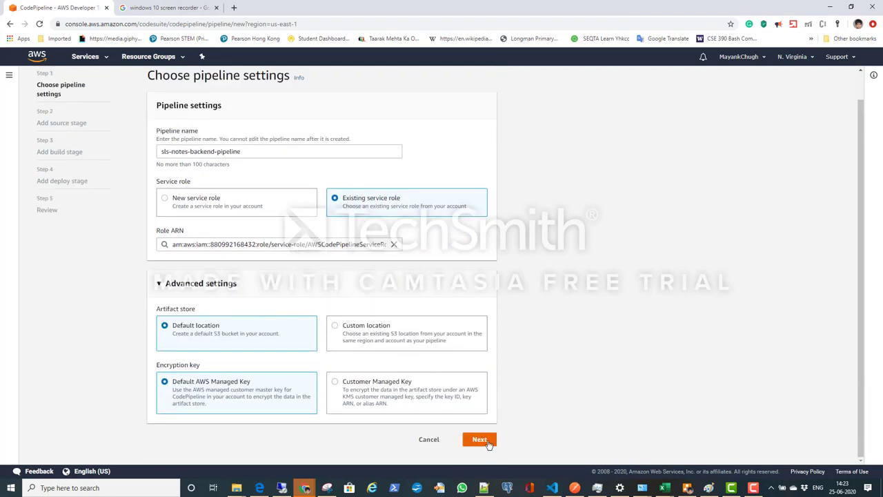
{"action": "left_click", "coordinate": [445, 403]}
{"action": "scroll", "coordinate": [445, 402], "scroll_direction": "down", "scroll_amount": 1}
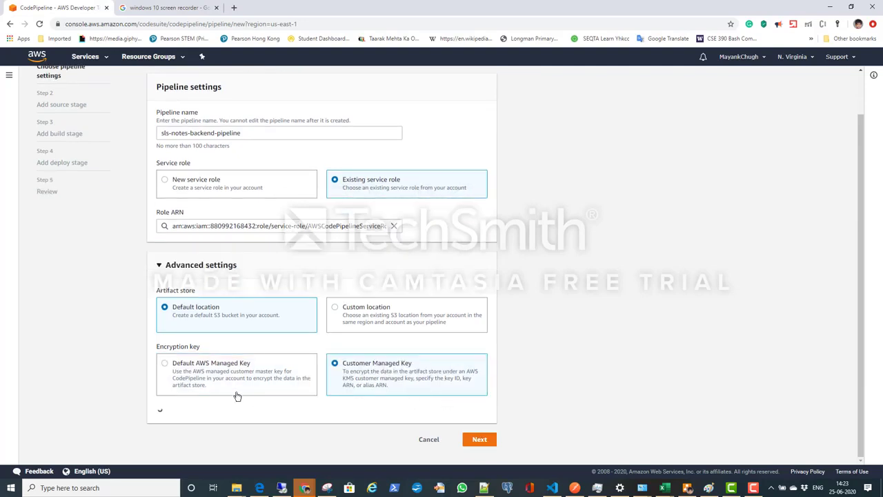
{"action": "left_click", "coordinate": [250, 354]}
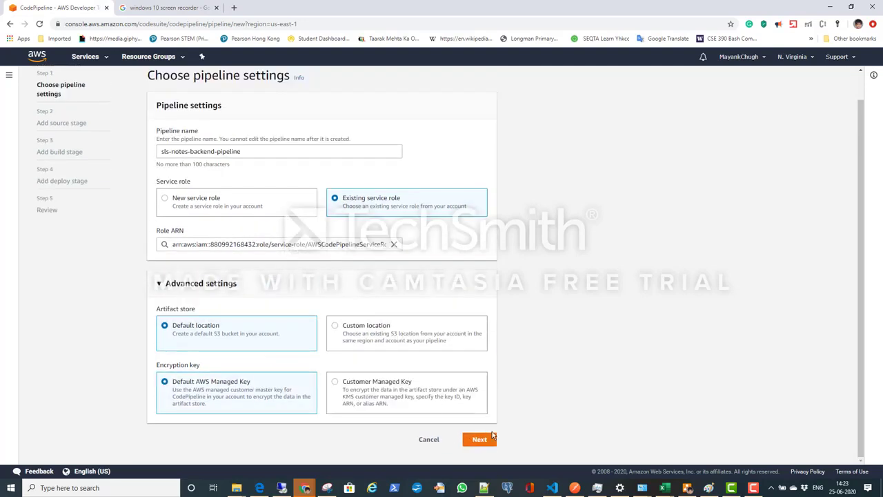
{"action": "left_click", "coordinate": [484, 439]}
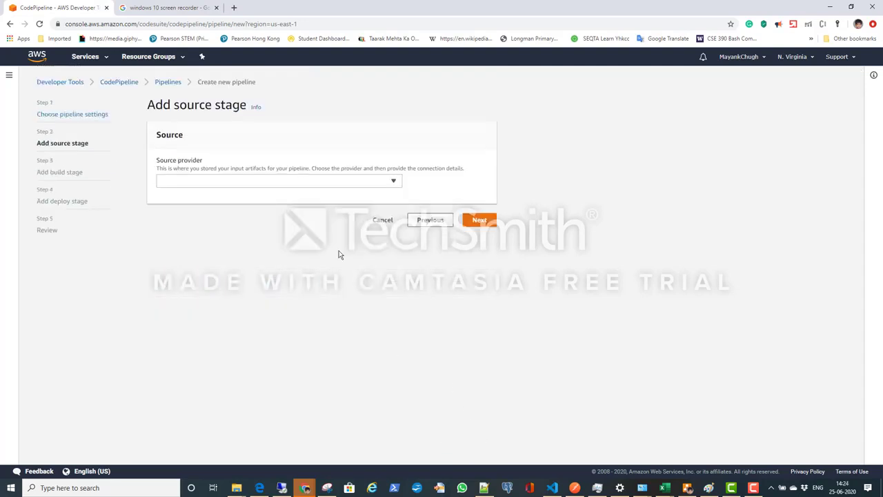
Step: Set the source provider to AWS CodeCommit and select the sls-notes-backend repository
{"action": "left_click", "coordinate": [341, 180]}
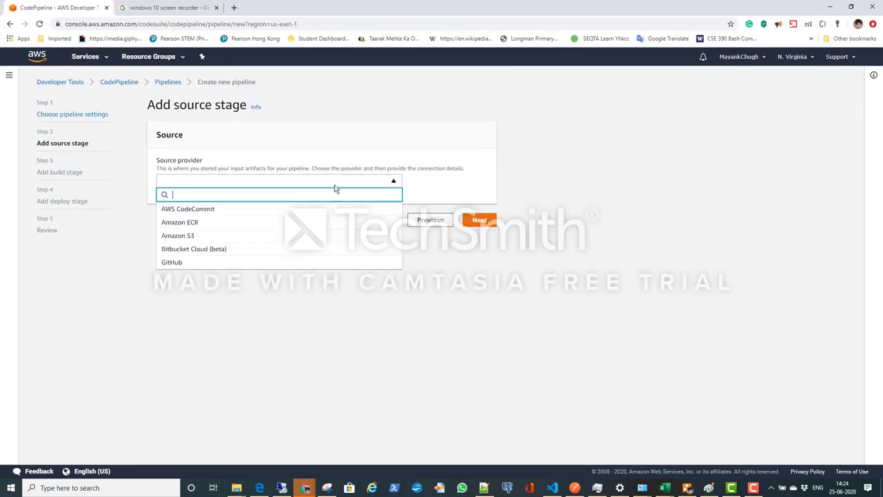
{"action": "left_click", "coordinate": [307, 208]}
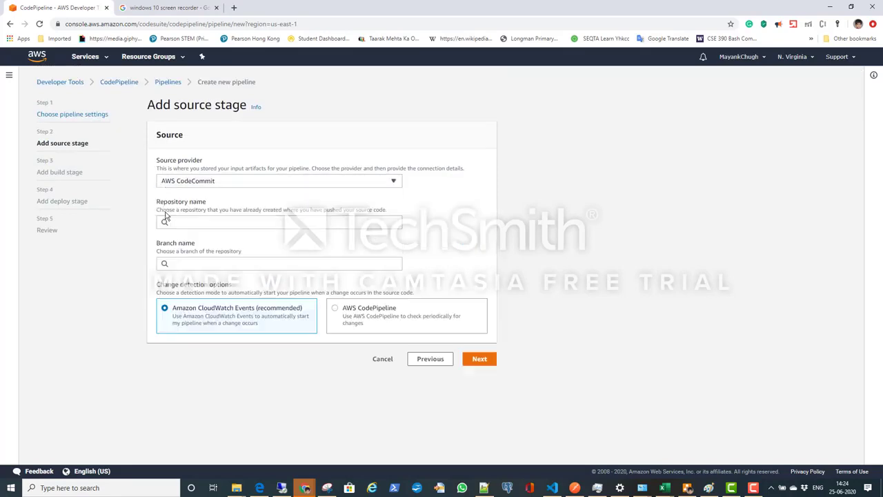
{"action": "left_click", "coordinate": [220, 217]}
{"action": "left_click", "coordinate": [209, 235]}
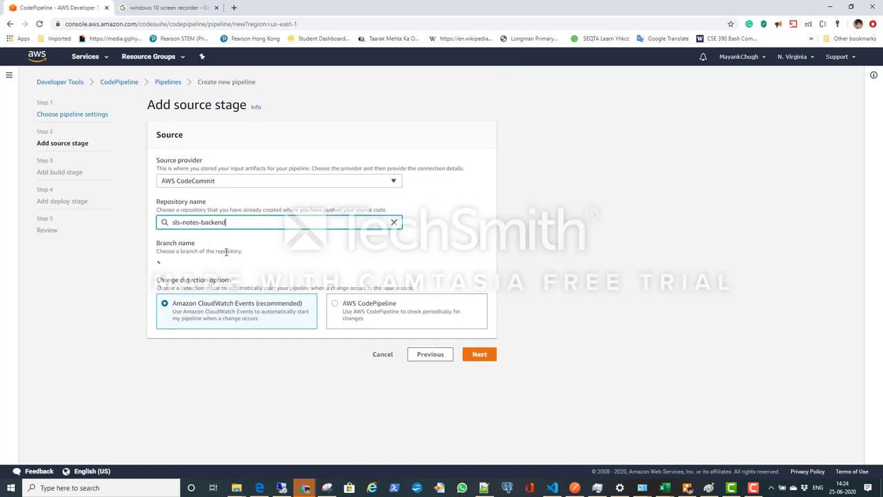
Step: Select the dev branch with AWS CodePipeline as the change detection option, and continue to the build stage
{"action": "left_click", "coordinate": [227, 265]}
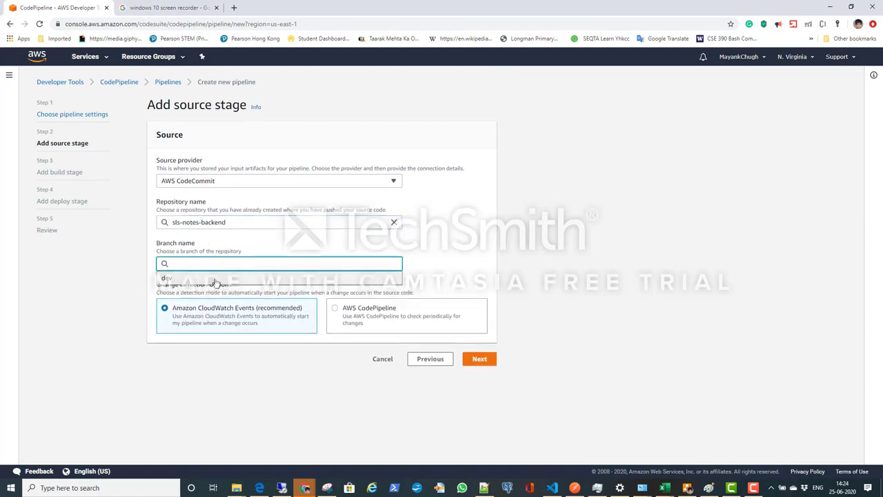
{"action": "left_click", "coordinate": [215, 279]}
{"action": "left_click", "coordinate": [399, 316]}
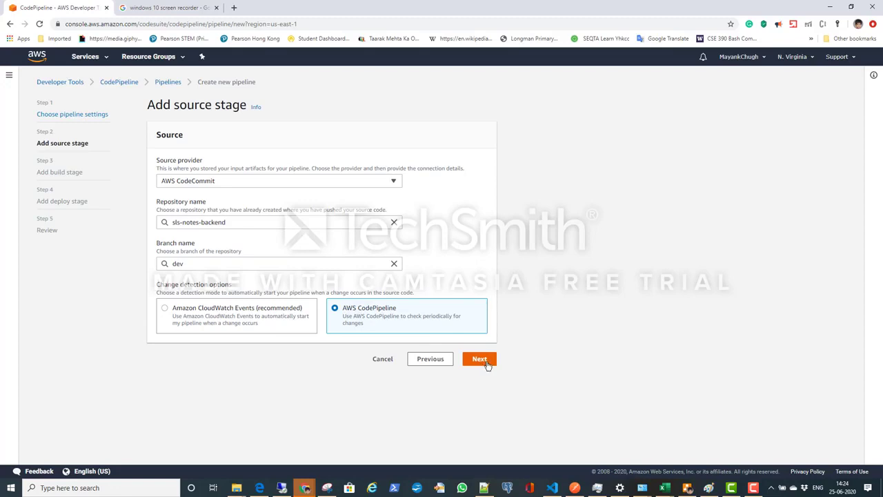
{"action": "left_click", "coordinate": [480, 360]}
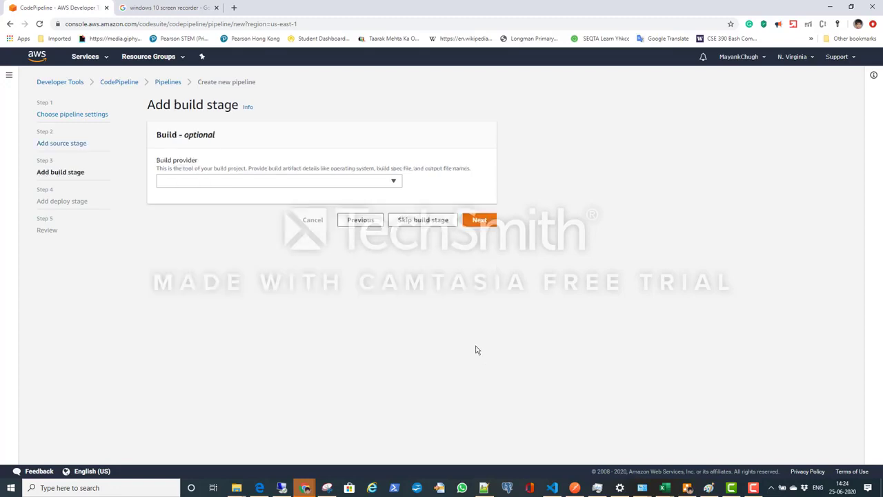
Step: Set the build provider to AWS CodeBuild and check the list of existing build projects
{"action": "left_click", "coordinate": [346, 182]}
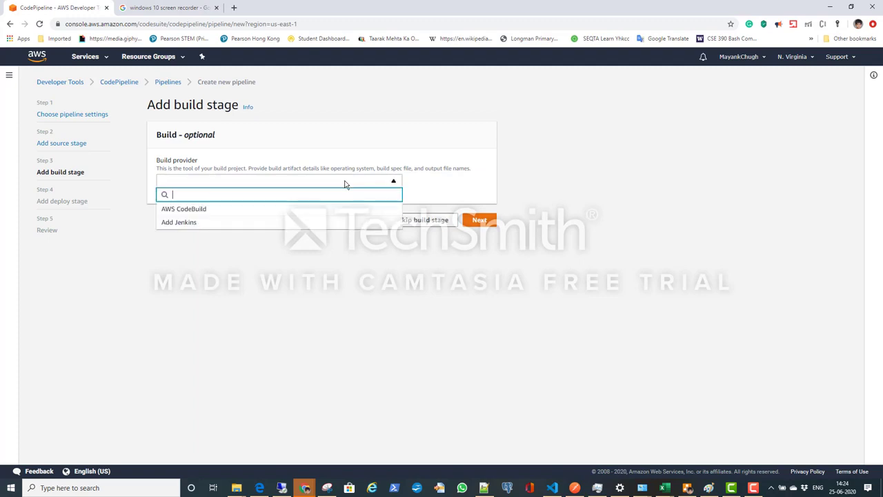
{"action": "left_click", "coordinate": [288, 209]}
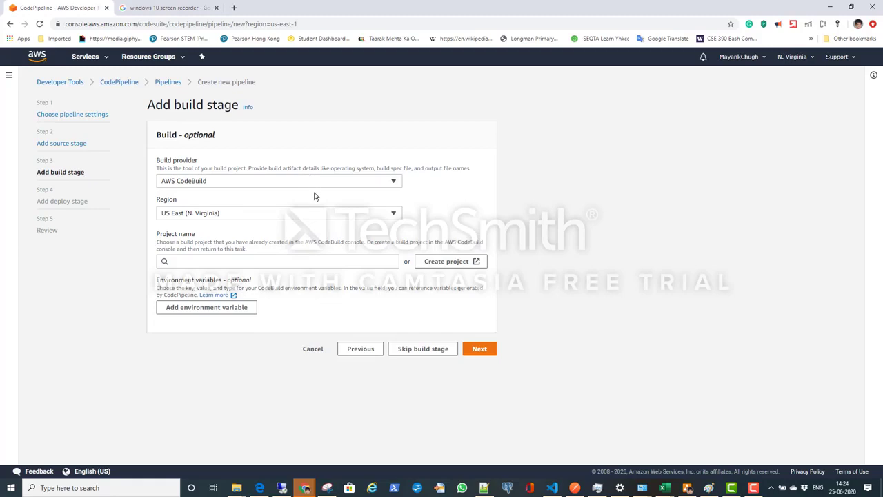
{"action": "left_click", "coordinate": [349, 263]}
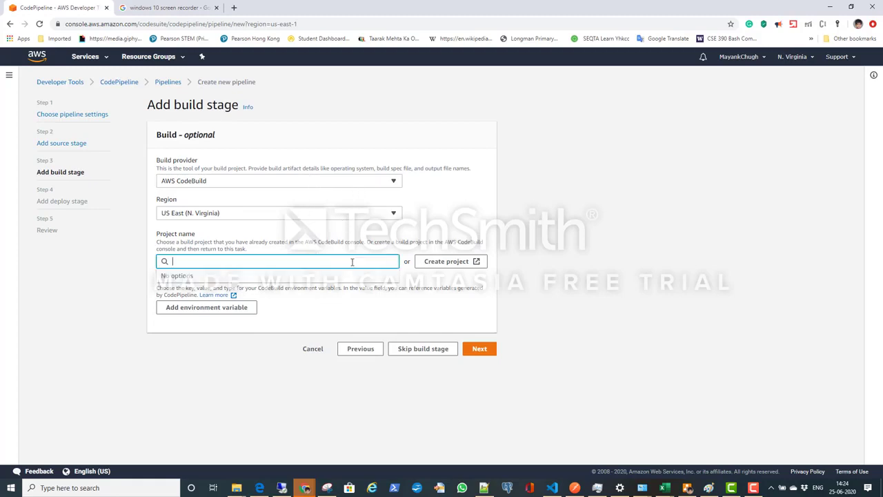
Step: Start a new CodeBuild project in a maximized window and name it sls-notes-backend-build-project
{"action": "left_click", "coordinate": [467, 266]}
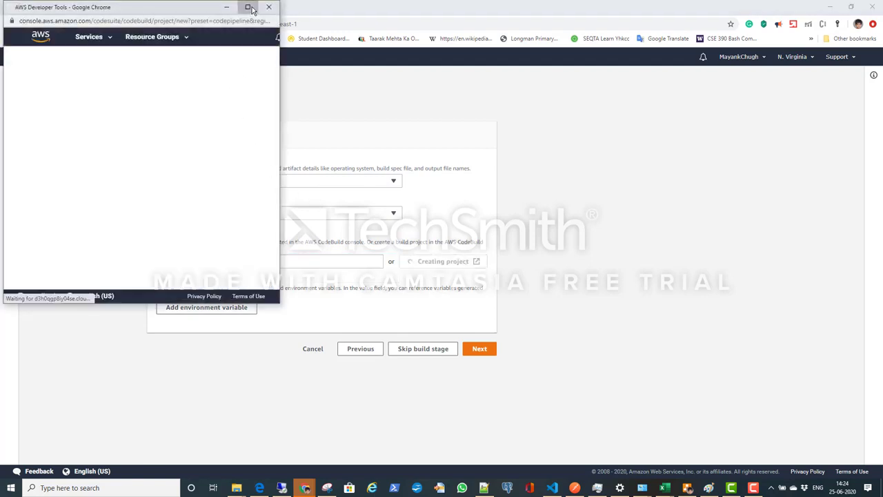
{"action": "left_click", "coordinate": [248, 8]}
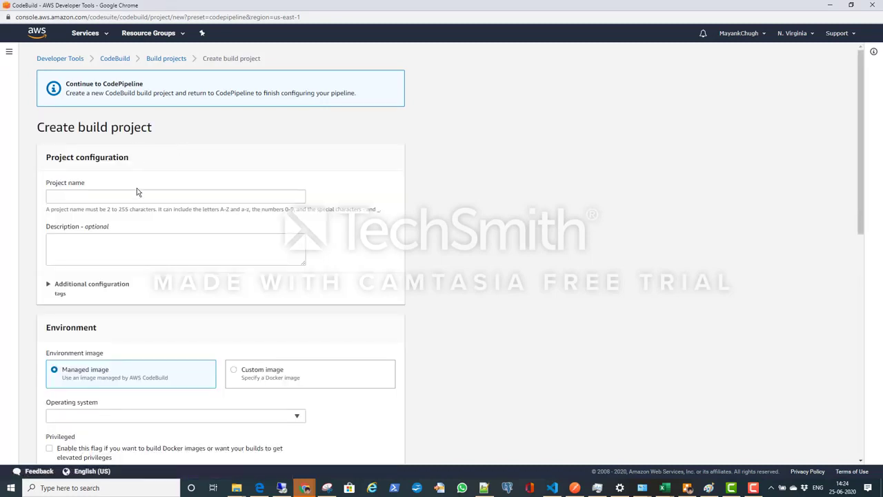
{"action": "left_click", "coordinate": [135, 196]}
{"action": "left_click", "coordinate": [106, 216]}
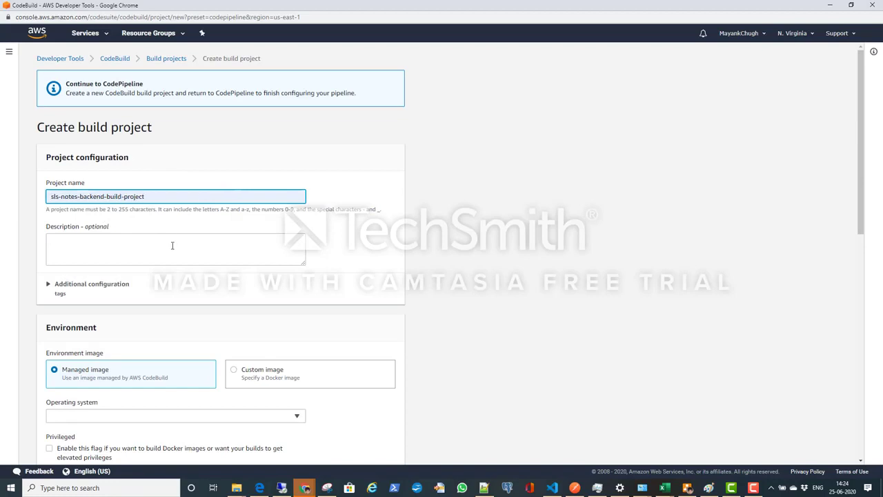
{"action": "scroll", "coordinate": [134, 357], "scroll_direction": "down", "scroll_amount": 1}
{"action": "scroll", "coordinate": [134, 357], "scroll_direction": "down", "scroll_amount": 2}
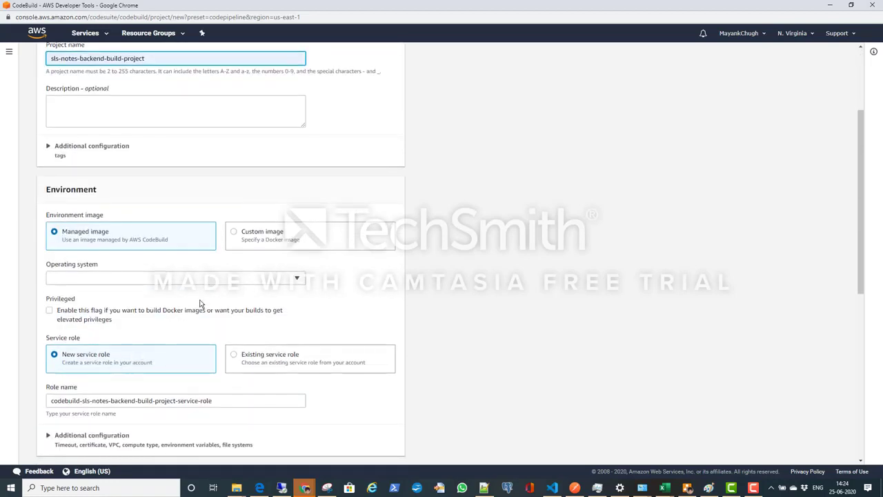
{"action": "left_click", "coordinate": [221, 281]}
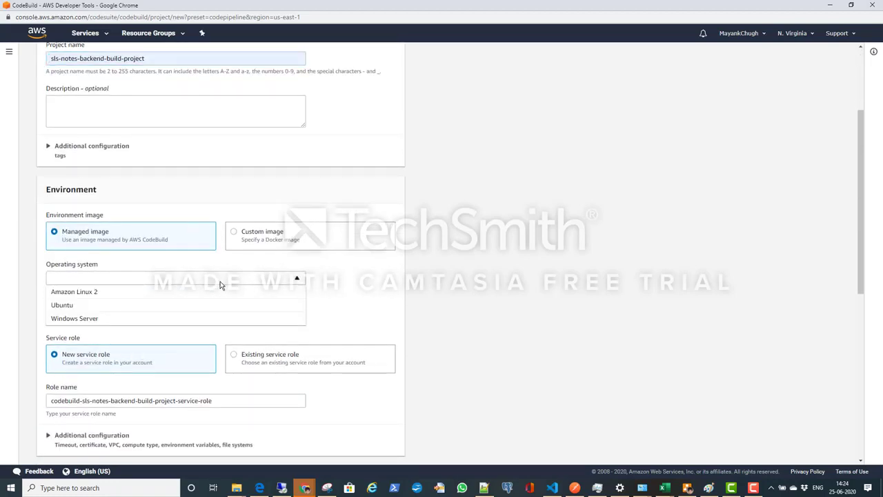
{"action": "left_click", "coordinate": [191, 307]}
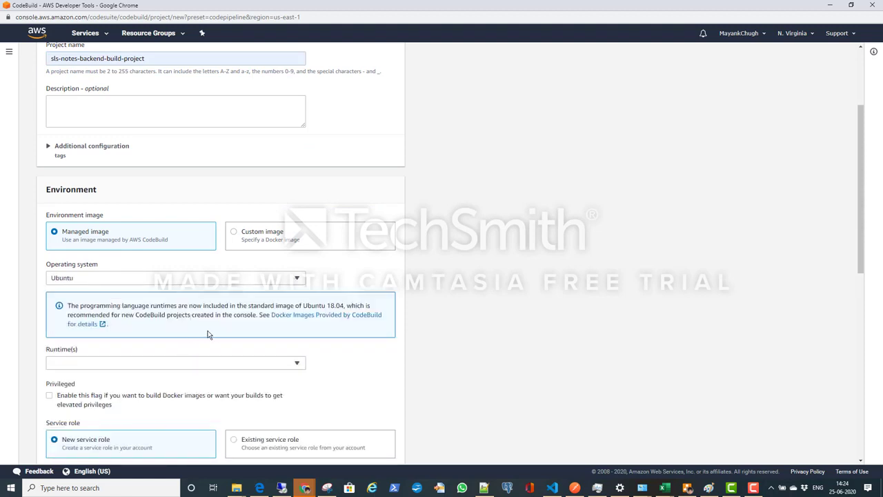
{"action": "left_click", "coordinate": [242, 365]}
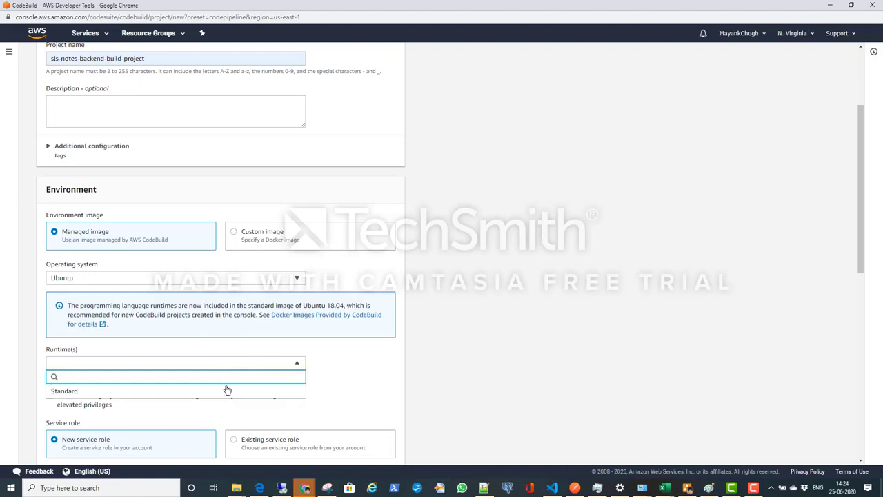
{"action": "left_click", "coordinate": [236, 392]}
{"action": "left_click", "coordinate": [252, 392]}
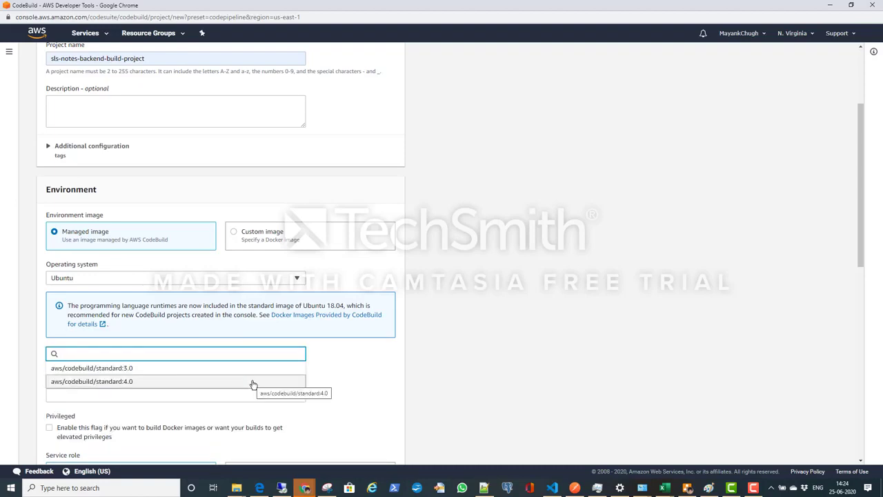
Step: Set the build environment to Amazon Linux 2 with the Standard runtime and the image aws/codebuild/amazonlinux2-aarch64-standard:2.0
{"action": "left_click", "coordinate": [231, 278]}
{"action": "left_click", "coordinate": [225, 293]}
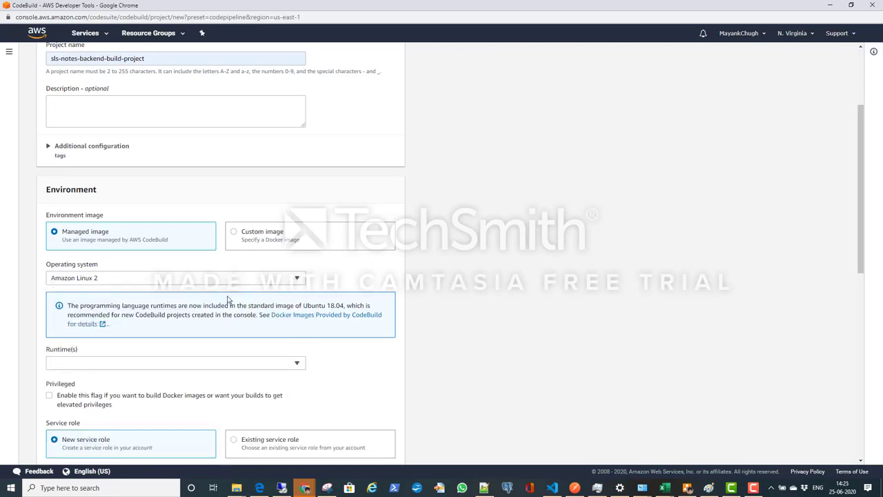
{"action": "left_click", "coordinate": [243, 365]}
{"action": "left_click", "coordinate": [220, 392]}
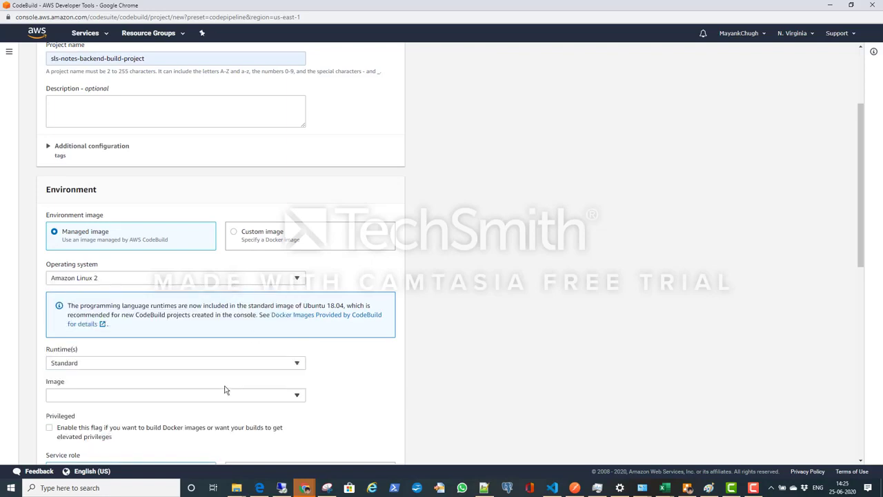
{"action": "left_click", "coordinate": [221, 395]}
{"action": "left_click", "coordinate": [208, 354]}
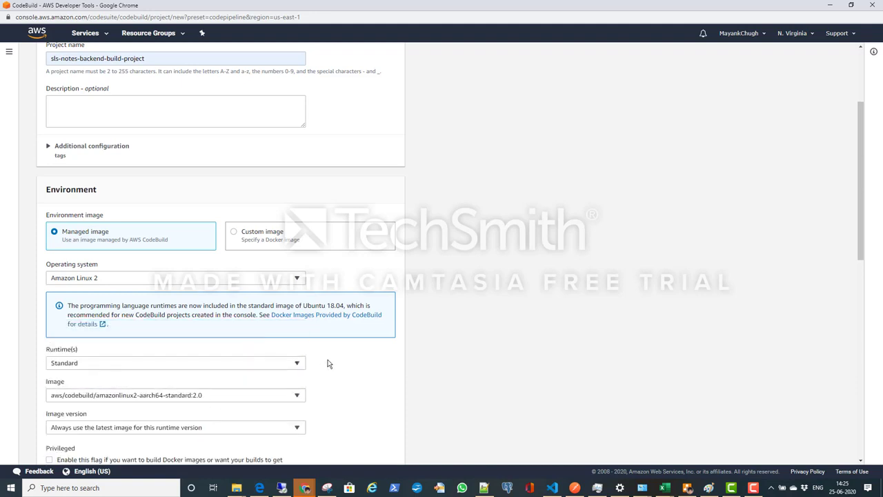
Step: Use an existing service role for the build project and select codebuild-sls-notes-backend-build-project-service-role as its role ARN
{"action": "scroll", "coordinate": [330, 362], "scroll_direction": "down", "scroll_amount": 2}
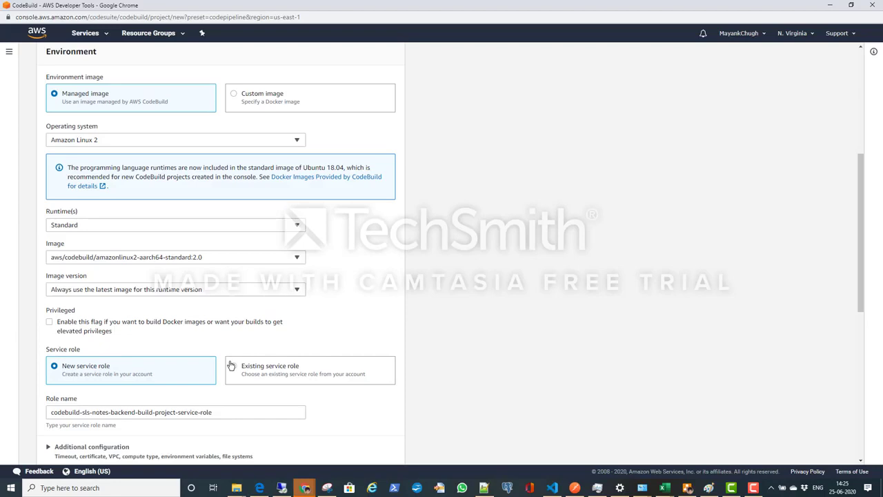
{"action": "left_click", "coordinate": [290, 368]}
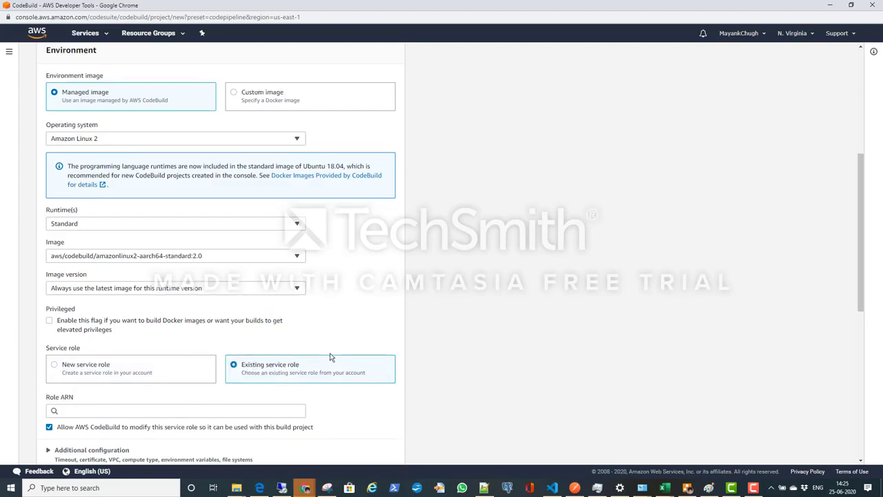
{"action": "scroll", "coordinate": [310, 332], "scroll_direction": "down", "scroll_amount": 2}
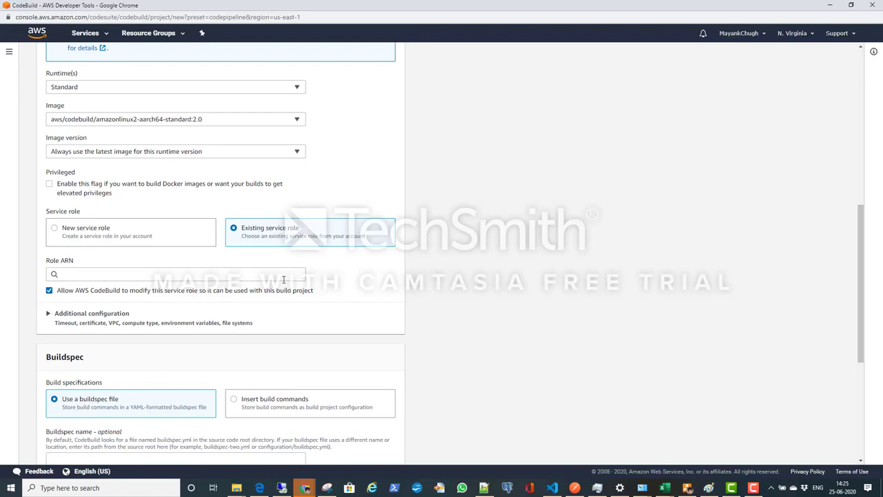
{"action": "scroll", "coordinate": [283, 279], "scroll_direction": "up", "scroll_amount": 2}
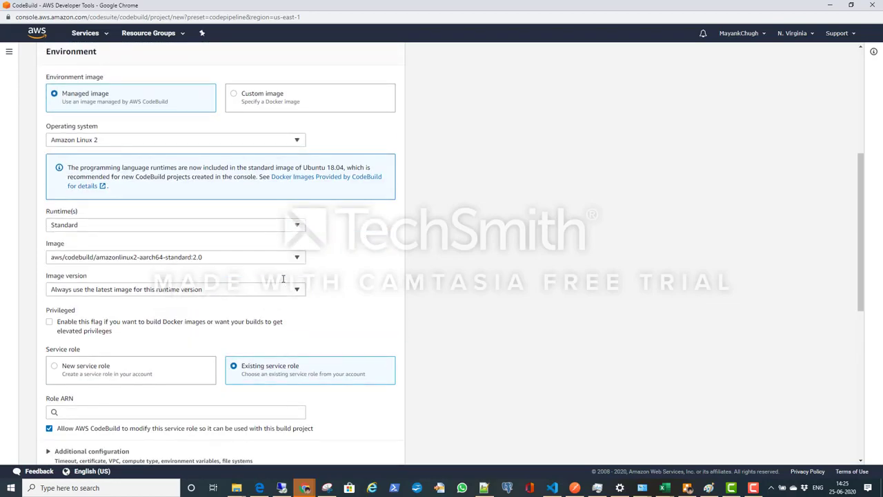
{"action": "scroll", "coordinate": [283, 278], "scroll_direction": "up", "scroll_amount": 2}
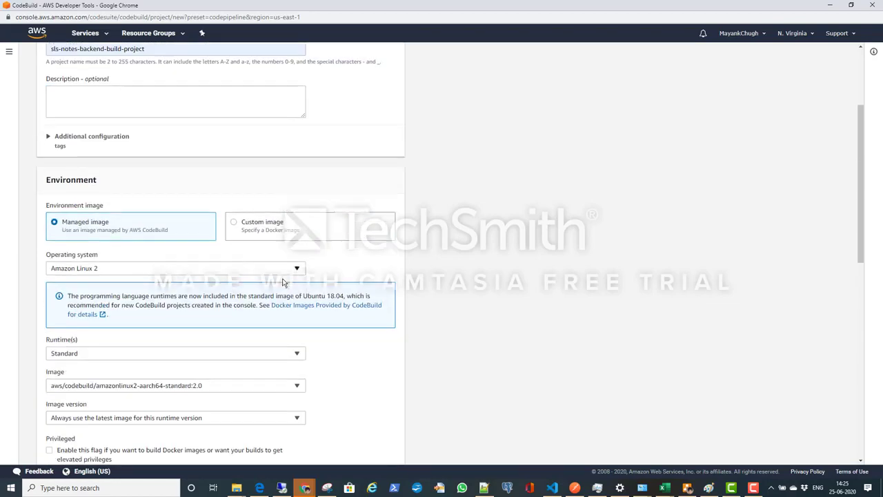
{"action": "scroll", "coordinate": [283, 281], "scroll_direction": "down", "scroll_amount": 4}
{"action": "left_click", "coordinate": [282, 276]}
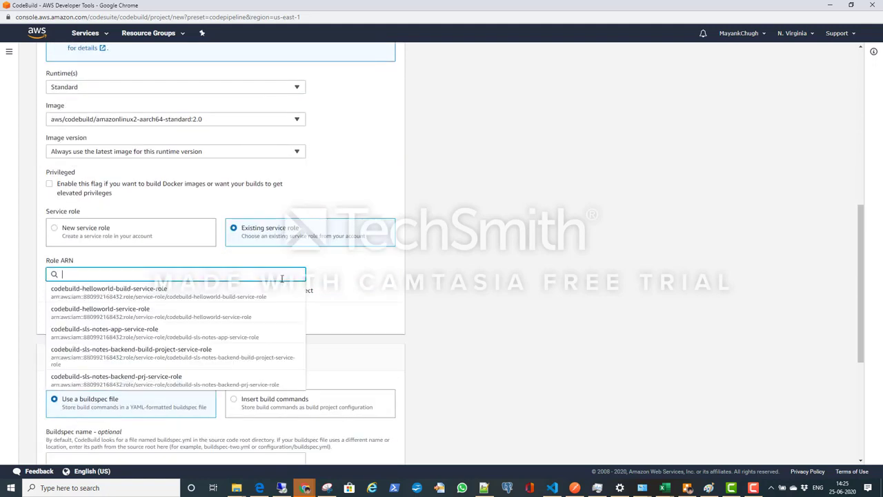
{"action": "left_click", "coordinate": [233, 355]}
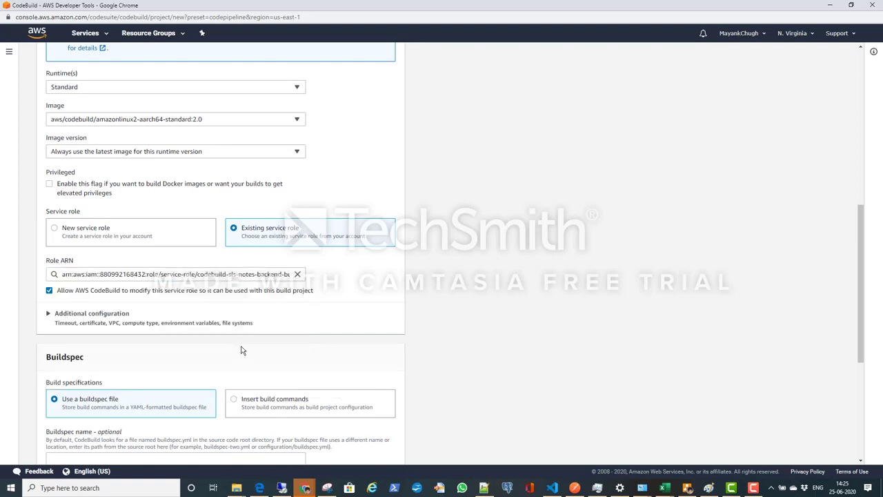
Step: Add a plaintext environment variable ENV_NAME with the value prod in the build environment's additional configuration
{"action": "left_click", "coordinate": [81, 313]}
{"action": "scroll", "coordinate": [174, 314], "scroll_direction": "down", "scroll_amount": 2}
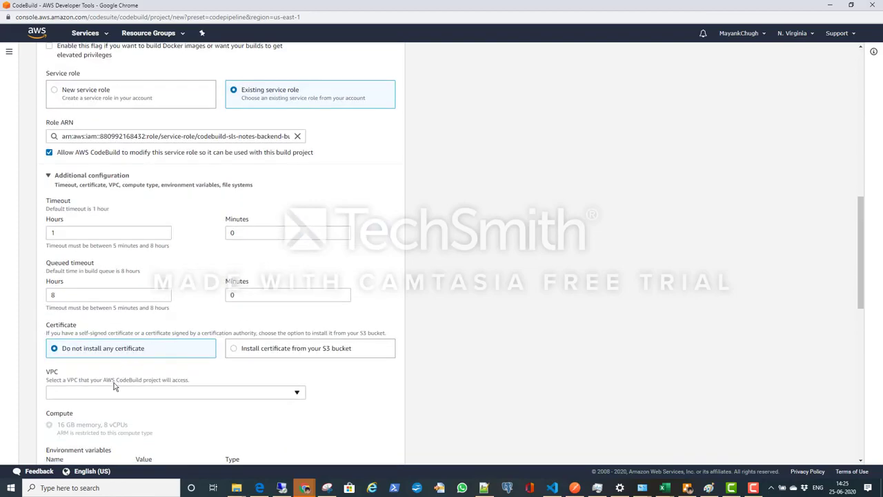
{"action": "scroll", "coordinate": [154, 354], "scroll_direction": "down", "scroll_amount": 4}
{"action": "left_click", "coordinate": [104, 198]}
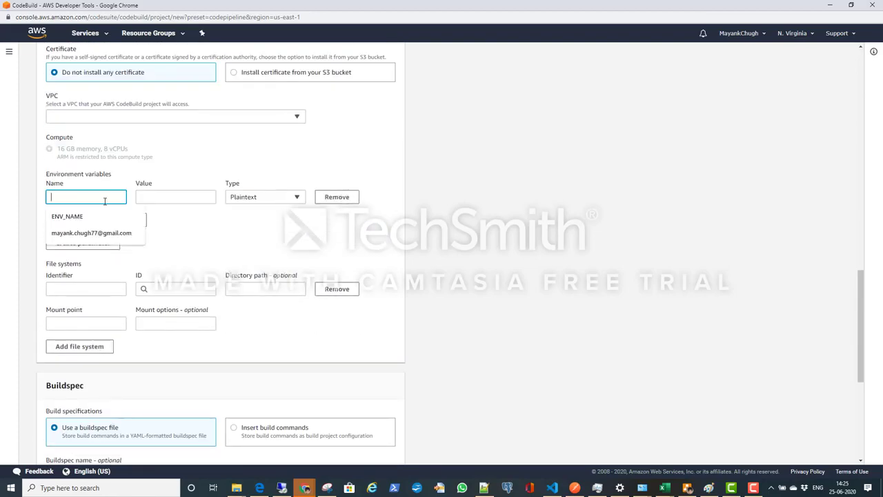
{"action": "left_click", "coordinate": [104, 218]}
{"action": "left_click", "coordinate": [201, 201]}
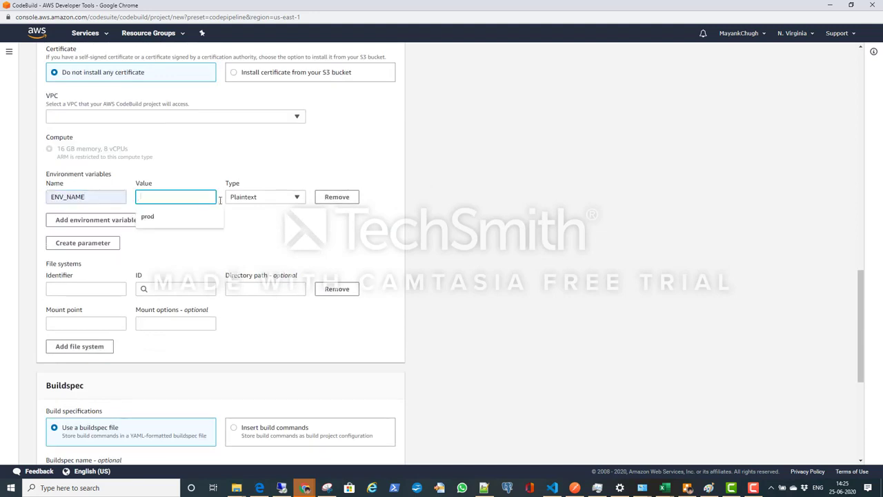
{"action": "left_click", "coordinate": [183, 224]}
Step: Set the buildspec file name to buildspec.yml
{"action": "scroll", "coordinate": [250, 241], "scroll_direction": "down", "scroll_amount": 2}
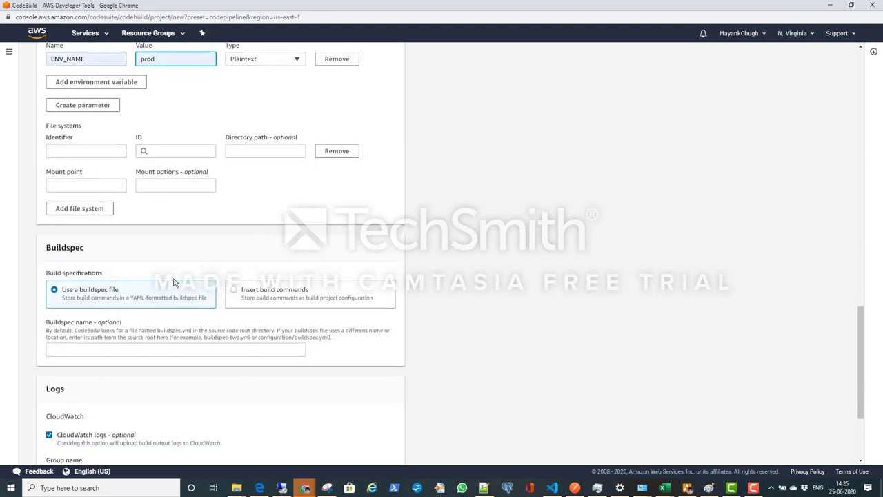
{"action": "left_click", "coordinate": [171, 348]}
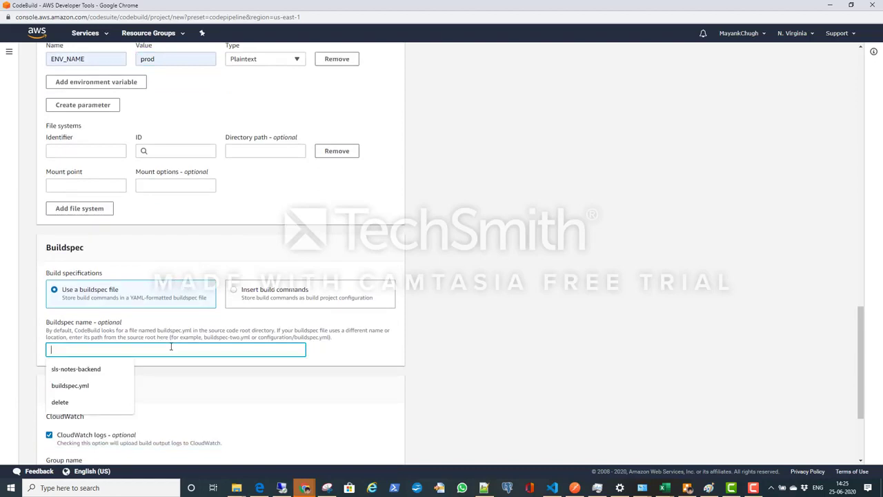
{"action": "left_click", "coordinate": [105, 385]}
Step: Set the CloudWatch log group to sls-notes-backend-logs and the stream to sls-note-backend, and finish the build project to return to CodePipeline
{"action": "scroll", "coordinate": [171, 349], "scroll_direction": "down", "scroll_amount": 2}
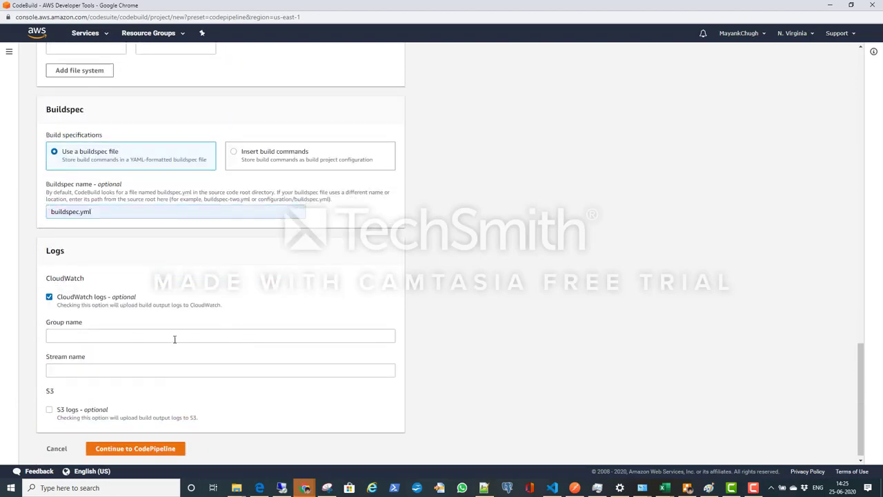
{"action": "left_click", "coordinate": [176, 338]}
{"action": "left_click", "coordinate": [135, 356]}
{"action": "left_click", "coordinate": [126, 371]}
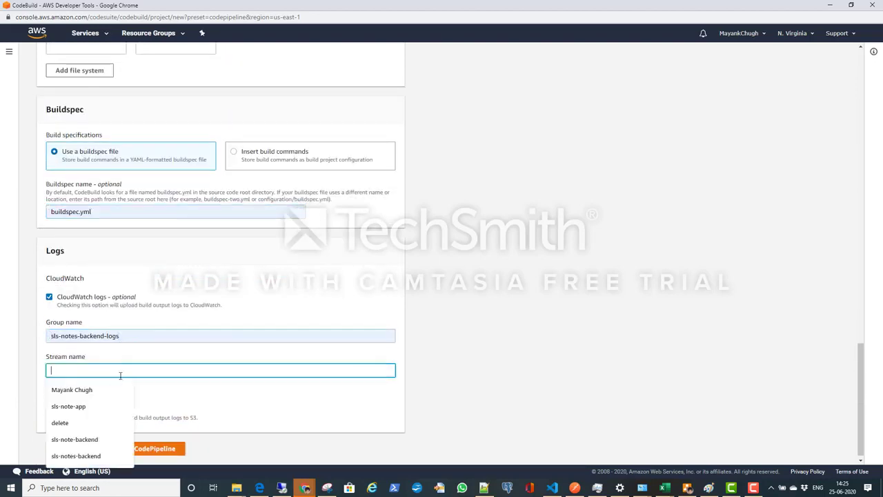
{"action": "left_click", "coordinate": [102, 439]}
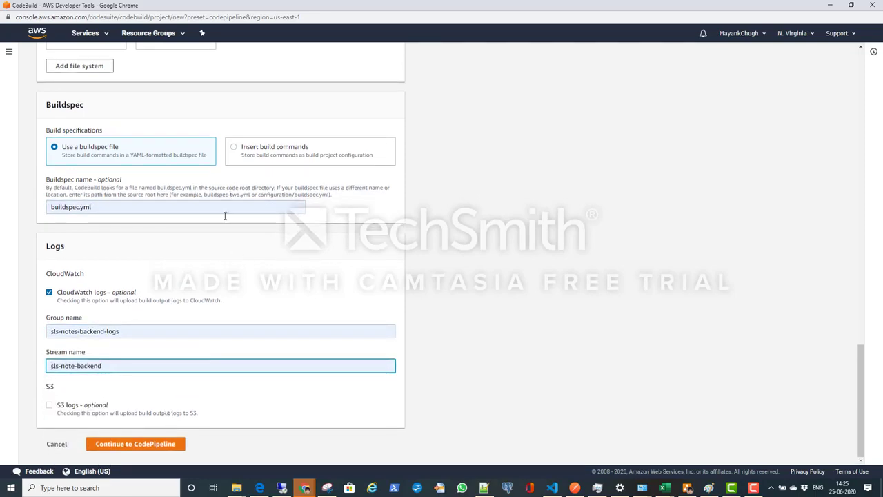
{"action": "left_click", "coordinate": [149, 444]}
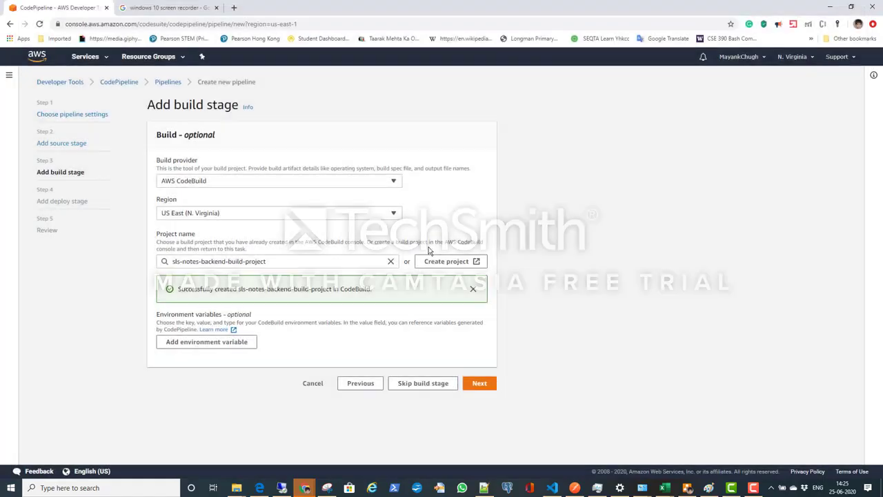
Step: Accept the build stage with sls-notes-backend-build-project and skip the deploy stage
{"action": "left_click", "coordinate": [479, 383]}
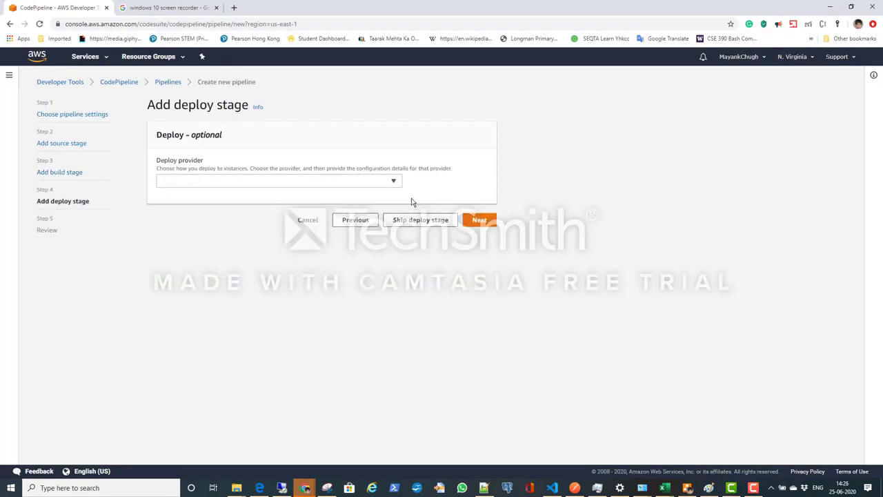
{"action": "left_click", "coordinate": [430, 219]}
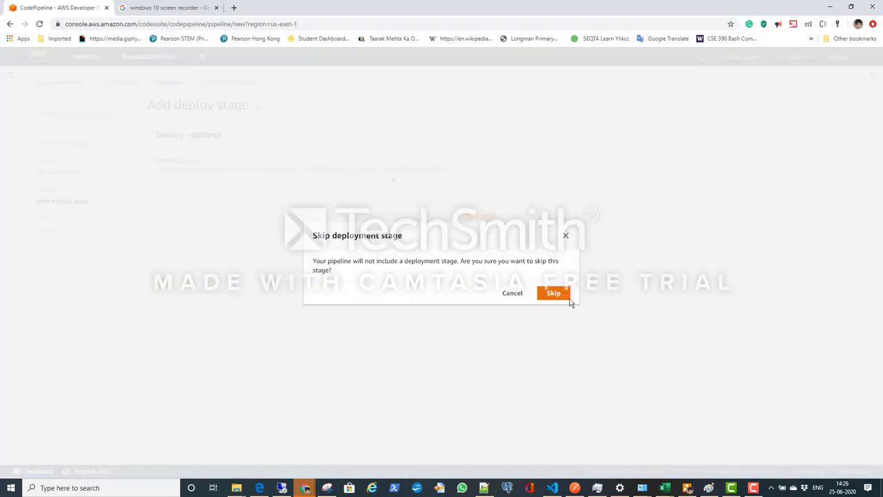
{"action": "left_click", "coordinate": [550, 293]}
Step: Review the pipeline settings, source provider, build provider and deploy stage in the pipeline summary
{"action": "scroll", "coordinate": [478, 347], "scroll_direction": "down", "scroll_amount": 3}
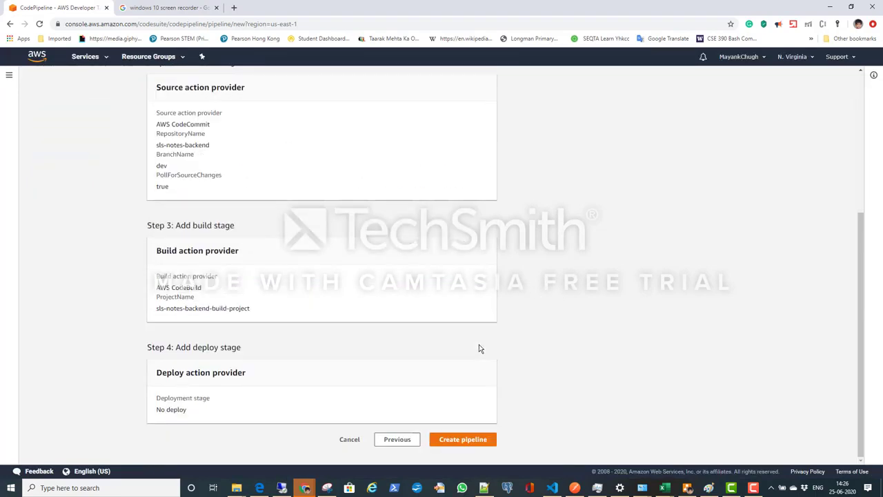
{"action": "scroll", "coordinate": [480, 347], "scroll_direction": "up", "scroll_amount": 3}
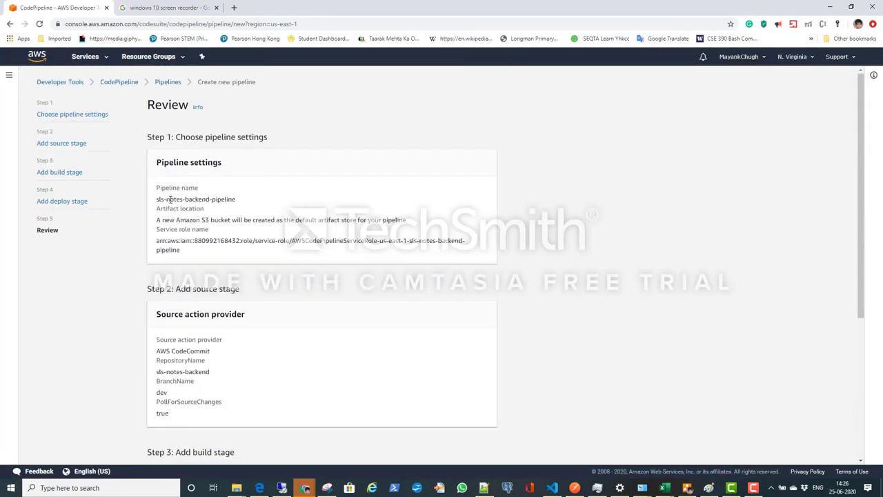
{"action": "left_click_drag", "start_coordinate": [169, 199], "coordinate": [276, 239]}
{"action": "left_click", "coordinate": [276, 238]}
{"action": "scroll", "coordinate": [310, 291], "scroll_direction": "down", "scroll_amount": 2}
{"action": "left_click_drag", "start_coordinate": [165, 202], "coordinate": [264, 256]}
{"action": "left_click", "coordinate": [269, 256]}
{"action": "scroll", "coordinate": [272, 256], "scroll_direction": "down", "scroll_amount": 2}
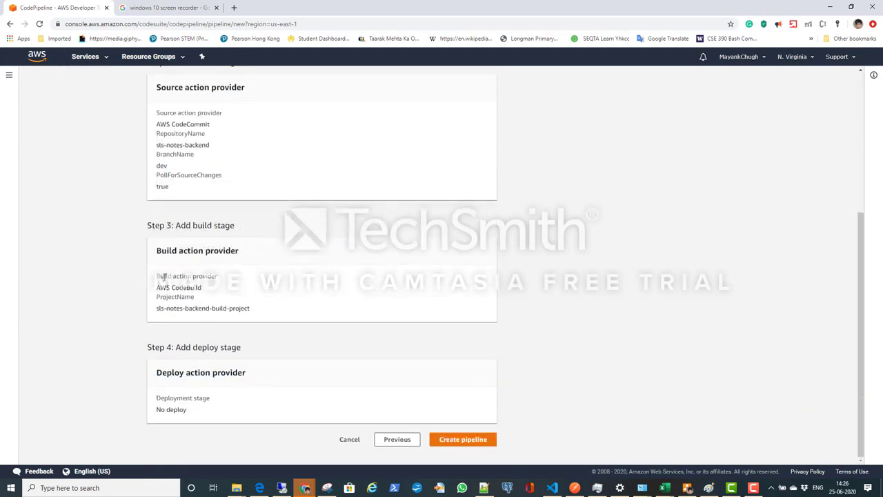
{"action": "left_click_drag", "start_coordinate": [164, 276], "coordinate": [301, 292]}
{"action": "left_click", "coordinate": [302, 292]}
Step: Create the pipeline and open the details of its running CodeBuild build
{"action": "left_click", "coordinate": [474, 442]}
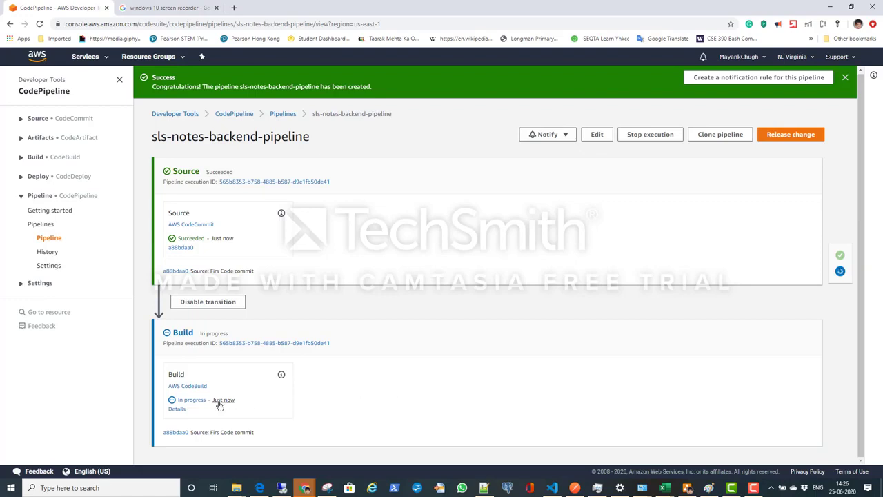
{"action": "left_click", "coordinate": [171, 409]}
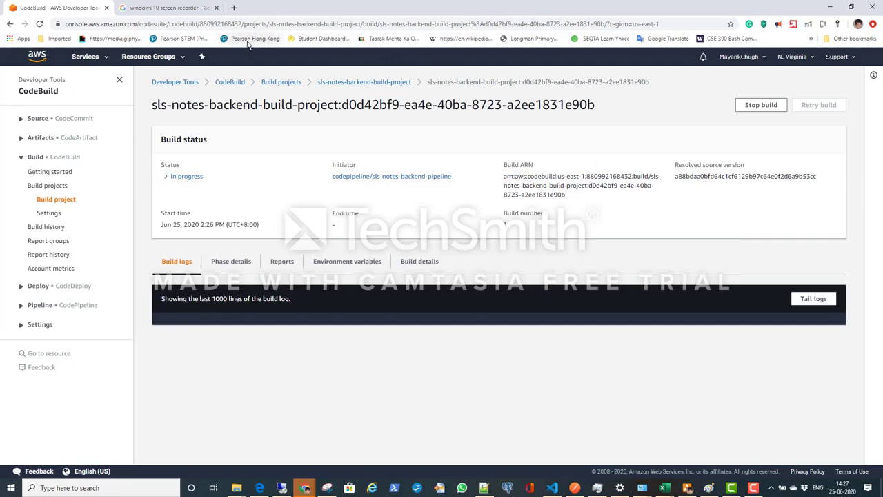
Step: Close the unneeded screen recorder search tab and the browser window showing the TechSmith folder in Google Drive
{"action": "left_click", "coordinate": [216, 9]}
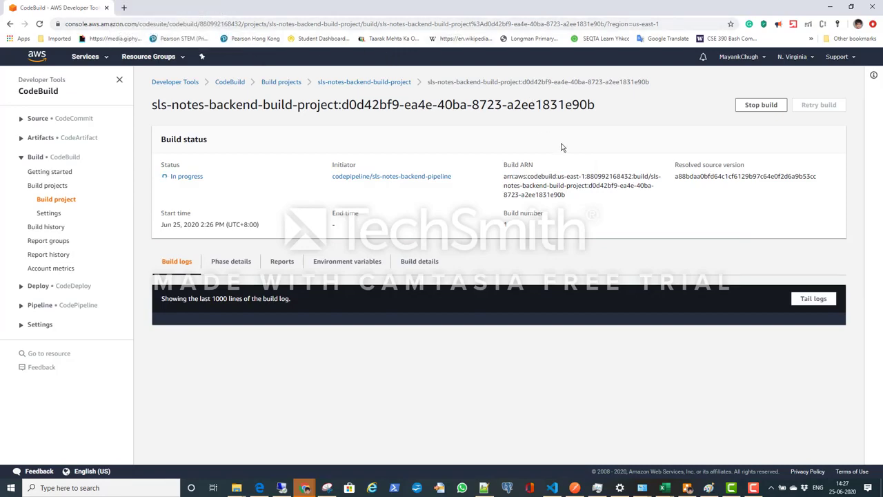
{"action": "key", "text": "alt+Tab"}
{"action": "key", "text": "alt+Tab"}
{"action": "key", "text": "alt+Tab"}
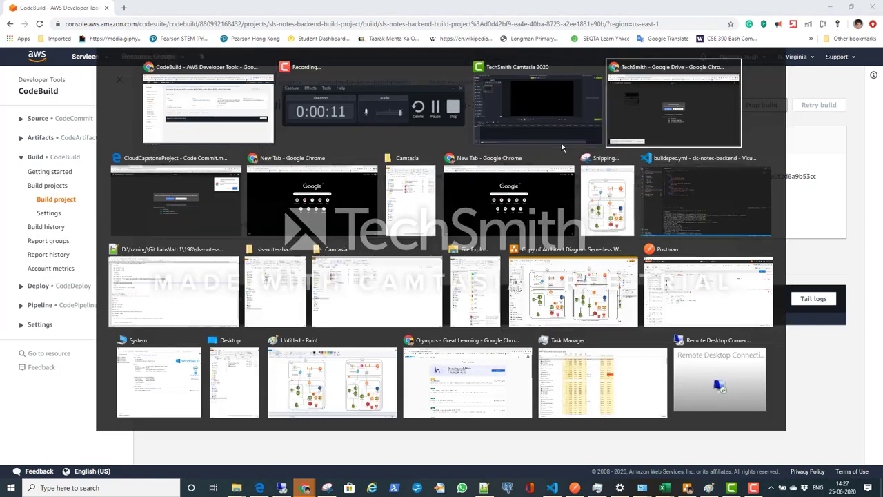
{"action": "key", "text": "alt+Tab"}
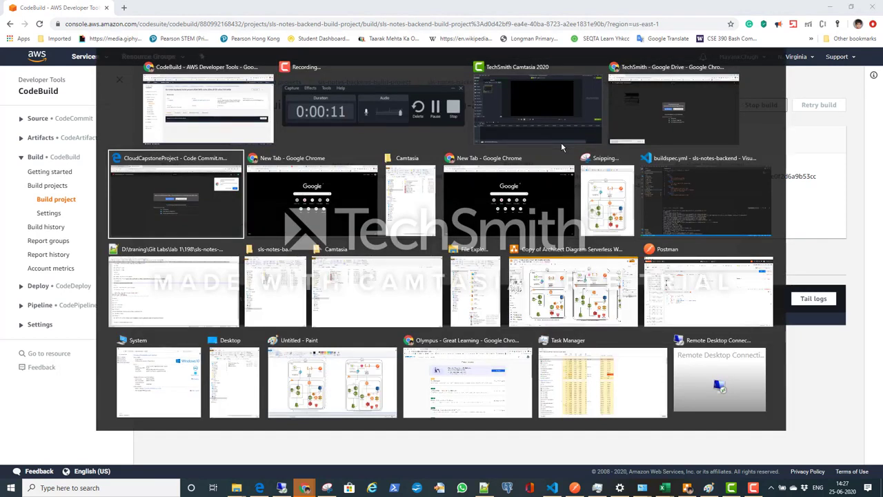
{"action": "key", "text": "alt+shift+Tab"}
{"action": "key", "text": "alt+shift+Tab"}
{"action": "key", "text": "alt+shift+Tab"}
{"action": "key", "text": "alt+shift+Tab"}
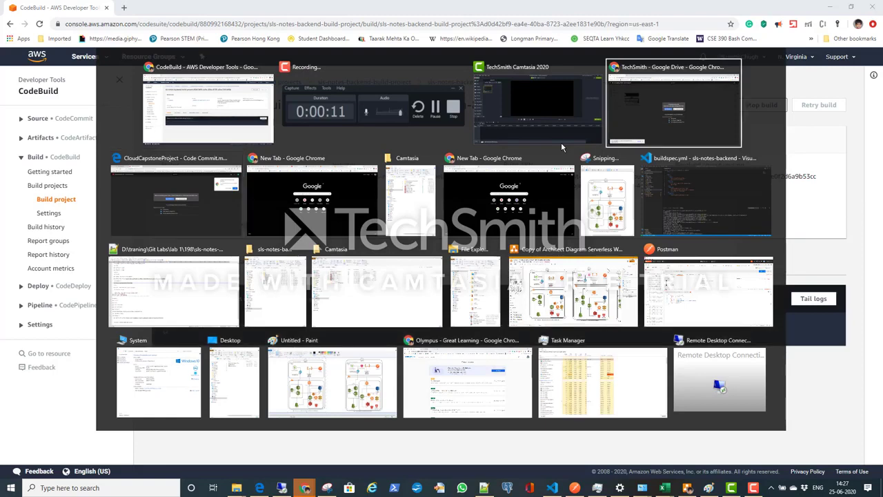
{"action": "key", "text": "alt+Tab"}
{"action": "key", "text": "alt+Tab"}
{"action": "key", "text": "alt+Tab"}
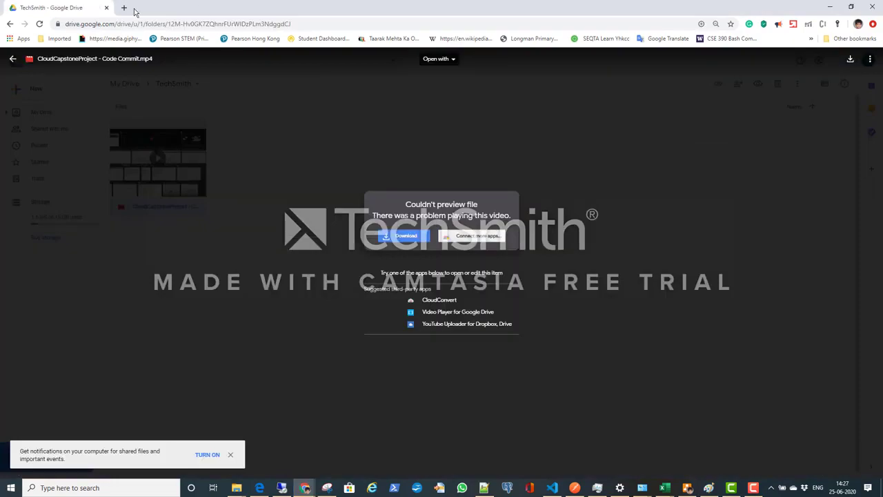
{"action": "left_click", "coordinate": [107, 7]}
Step: Switch to the browser window with the AWS service consoles and refresh the S3 bucket list to check for the pipeline's artifact bucket
{"action": "key", "text": "alt+Tab"}
{"action": "key", "text": "alt+Tab"}
{"action": "key", "text": "alt+Tab"}
{"action": "key", "text": "alt+Tab"}
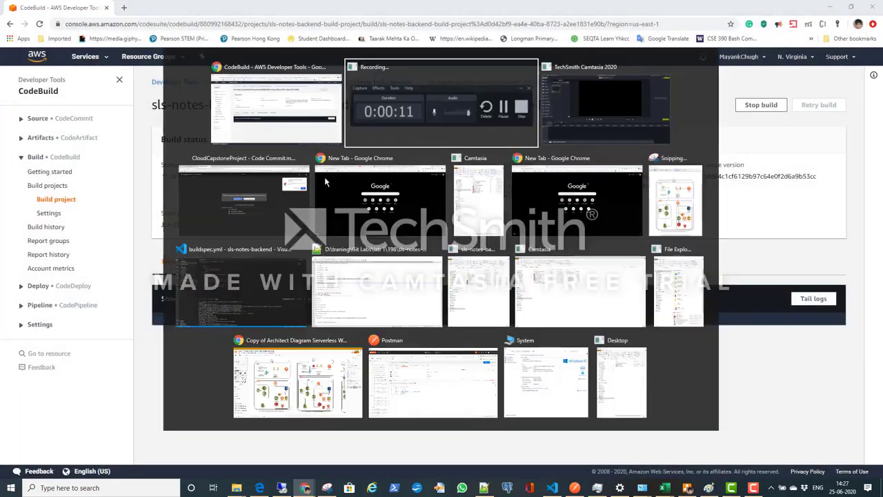
{"action": "left_click", "coordinate": [324, 177]}
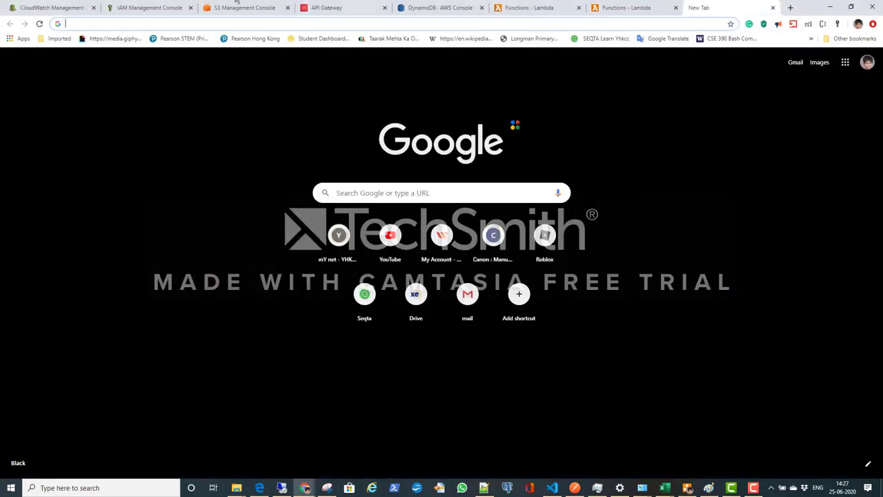
{"action": "left_click", "coordinate": [243, 8]}
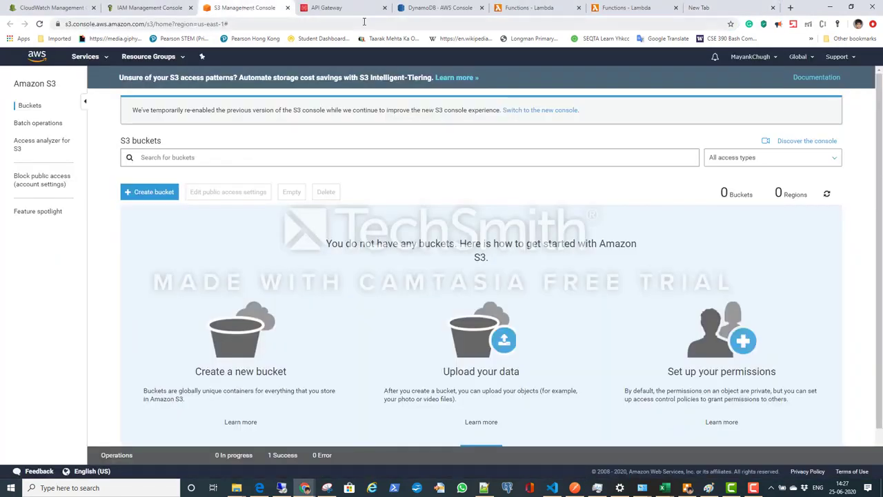
{"action": "left_click", "coordinate": [40, 25]}
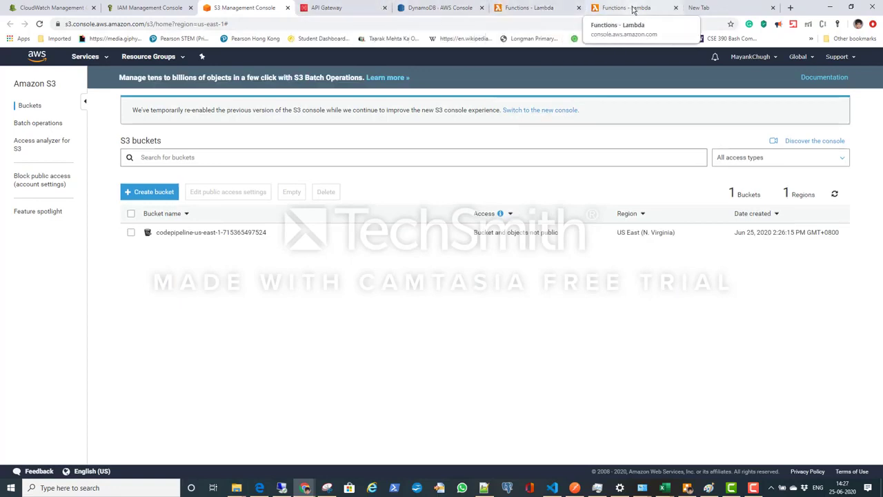
Step: Switch to the other browser window and show the CloudFormation stacks list
{"action": "key", "text": "alt+Tab"}
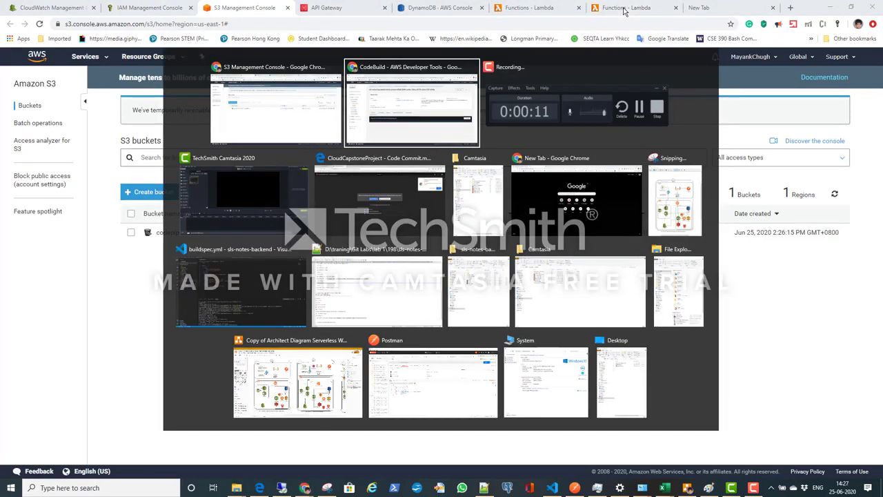
{"action": "key", "text": "Tab"}
{"action": "key", "text": "Tab"}
{"action": "key", "text": "Tab"}
{"action": "key", "text": "Tab"}
{"action": "key", "text": "Tab"}
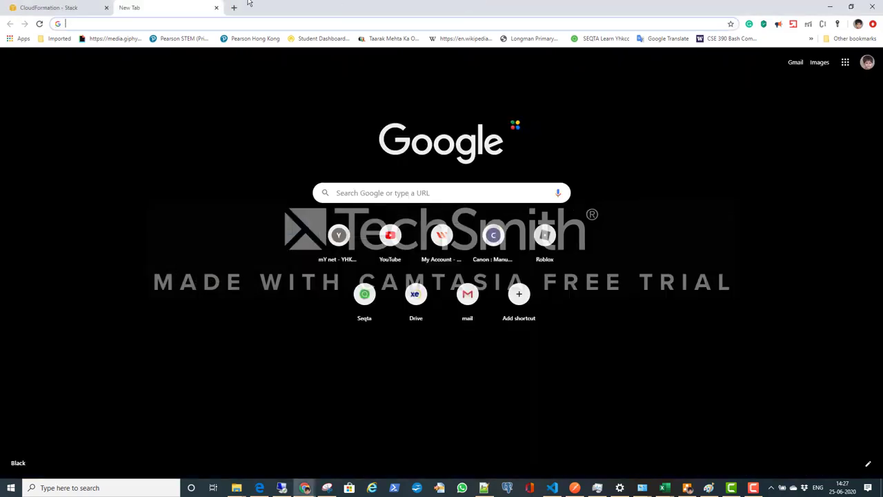
{"action": "left_click", "coordinate": [89, 8]}
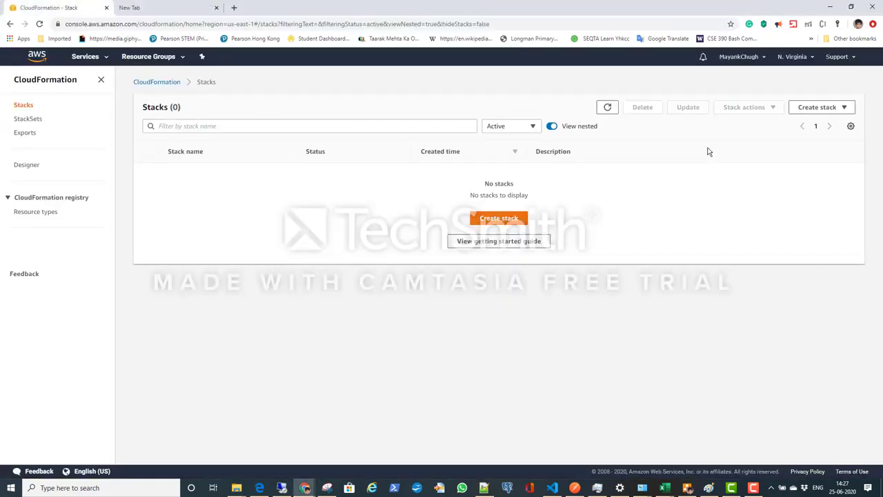
Step: Refresh the CloudFormation stacks list, then follow the running CodeBuild build's log up to the Serverless deploy command
{"action": "left_click", "coordinate": [611, 108]}
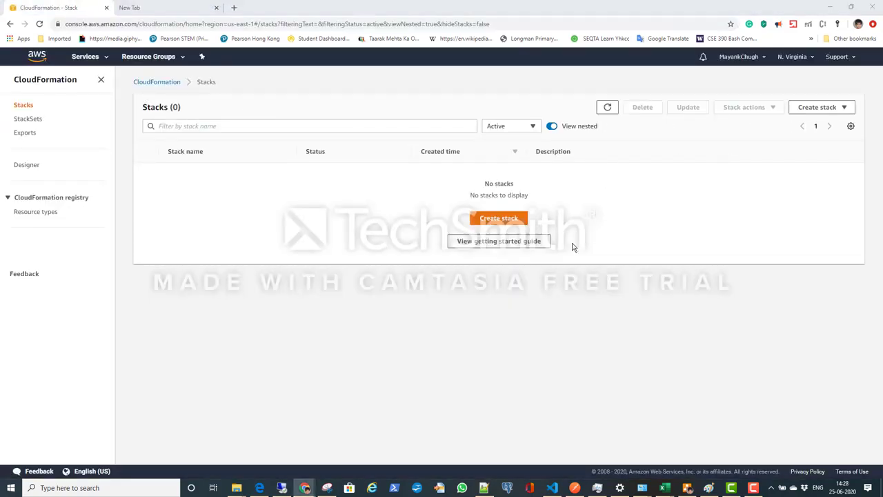
{"action": "key", "text": "alt+Tab"}
{"action": "key", "text": "Tab"}
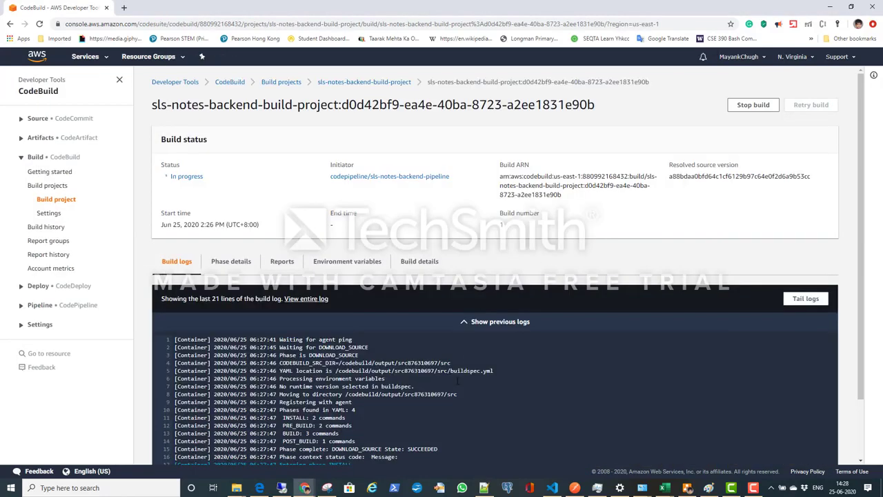
{"action": "scroll", "coordinate": [457, 399], "scroll_direction": "down", "scroll_amount": 2}
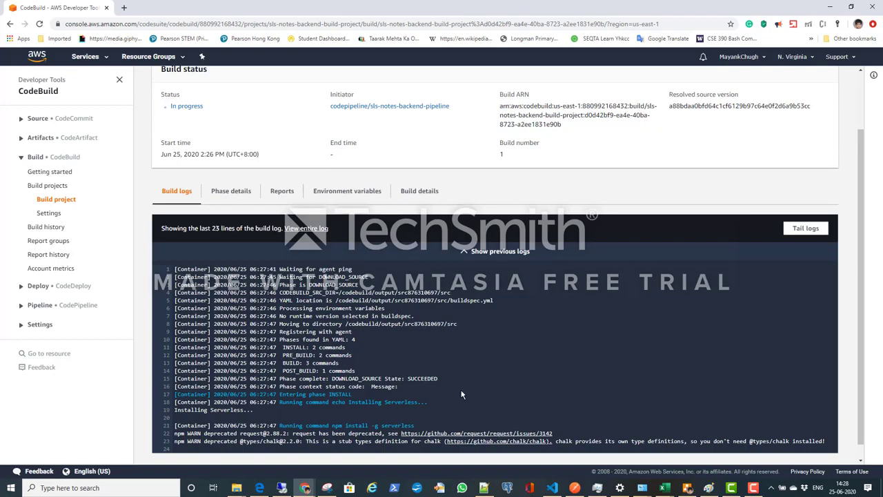
{"action": "scroll", "coordinate": [559, 344], "scroll_direction": "down", "scroll_amount": 1}
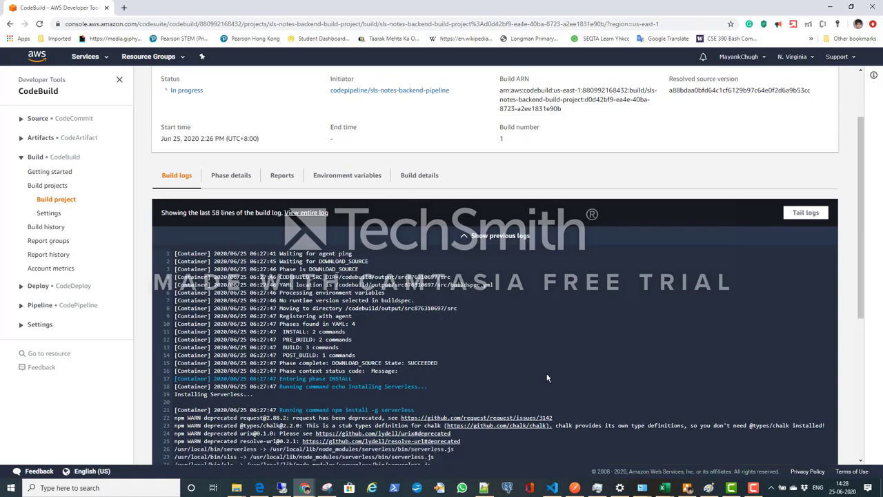
{"action": "scroll", "coordinate": [599, 372], "scroll_direction": "down", "scroll_amount": 4}
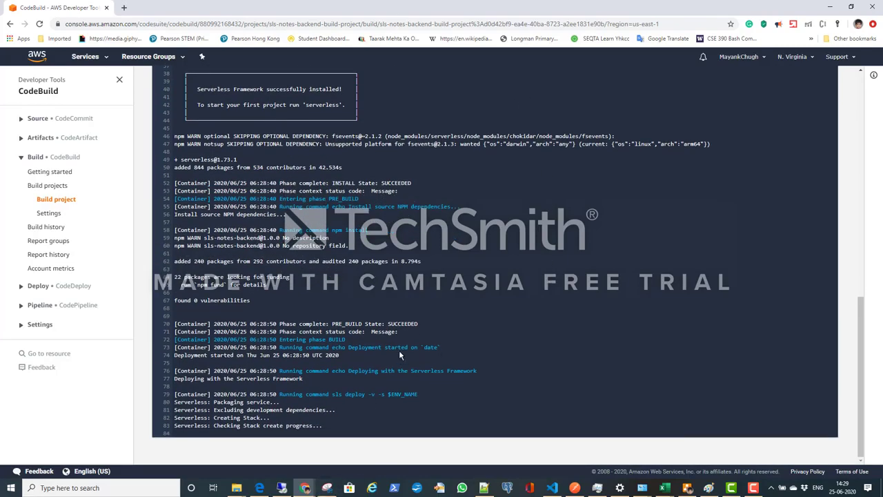
Step: Refresh the CloudFormation stacks list again and show the events of the sls-notes-backend-prod stack
{"action": "key", "text": "alt+Tab"}
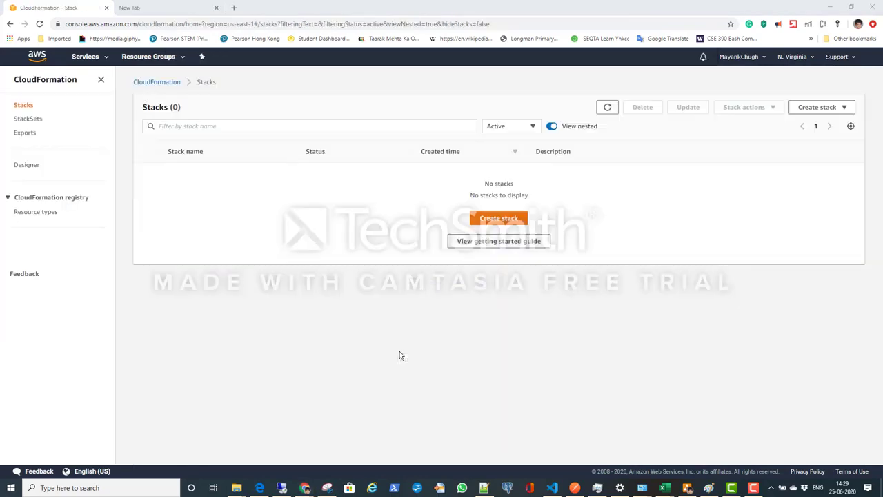
{"action": "left_click", "coordinate": [607, 107]}
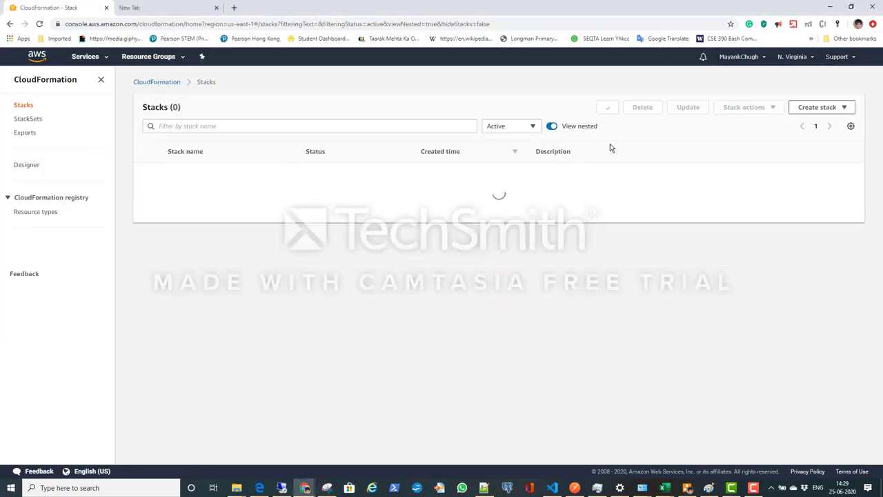
{"action": "left_click", "coordinate": [187, 173]}
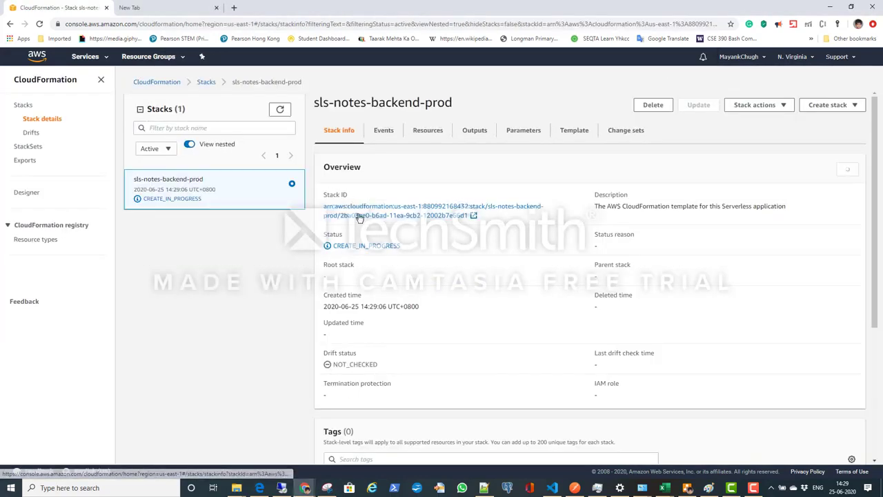
{"action": "left_click", "coordinate": [383, 130]}
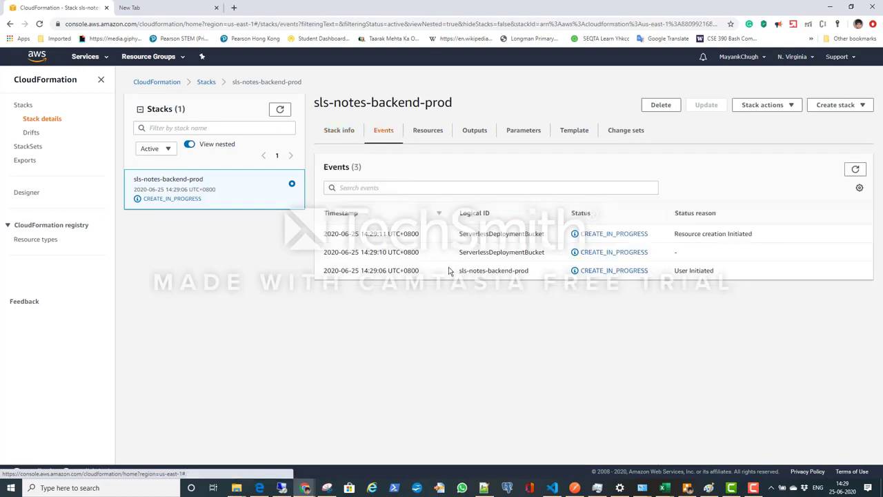
Step: Return to the CodeBuild build and check the status and duration of its phases, including PROVISIONING
{"action": "key", "text": "alt+Tab"}
{"action": "scroll", "coordinate": [276, 207], "scroll_direction": "up", "scroll_amount": 15}
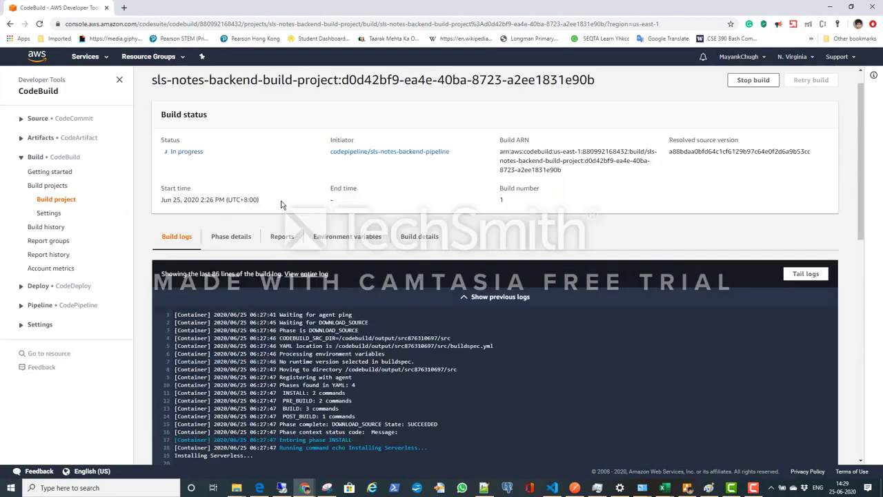
{"action": "left_click", "coordinate": [234, 261]}
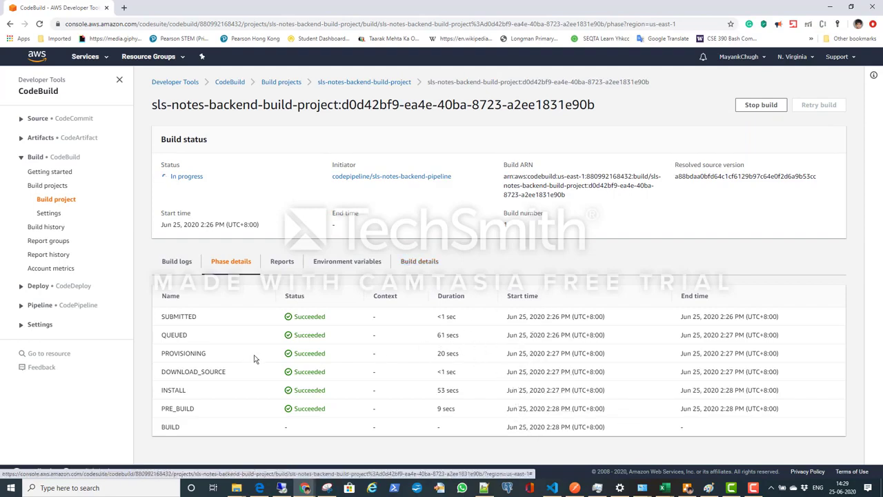
{"action": "left_click_drag", "start_coordinate": [434, 317], "coordinate": [459, 354]}
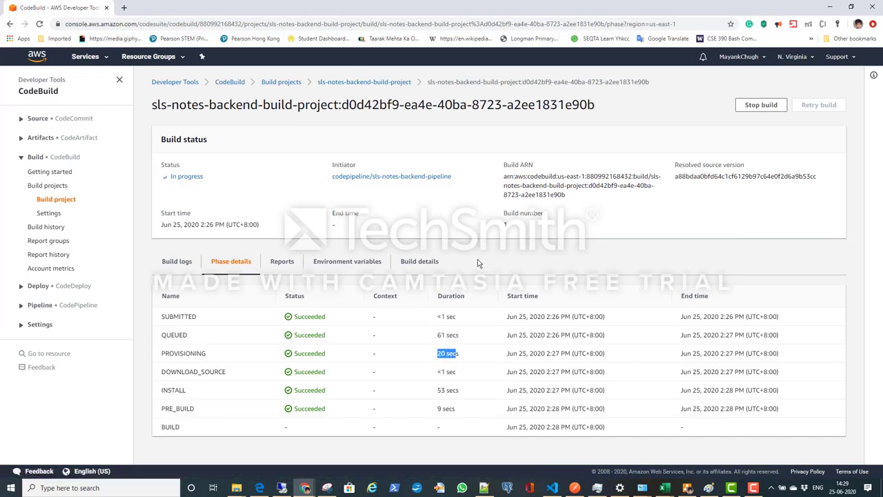
Step: Refresh the sls-notes-backend-prod stack's events and go back to the build log to follow the resource creation
{"action": "key", "text": "alt+Tab"}
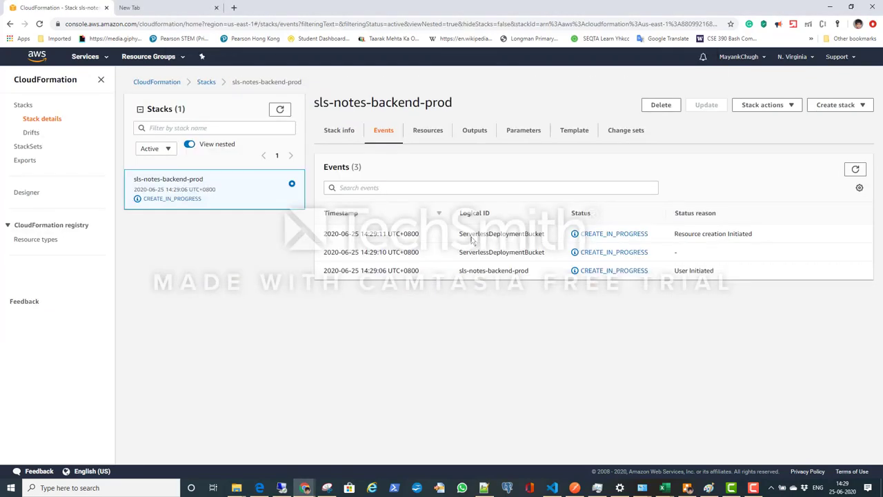
{"action": "left_click", "coordinate": [855, 171]}
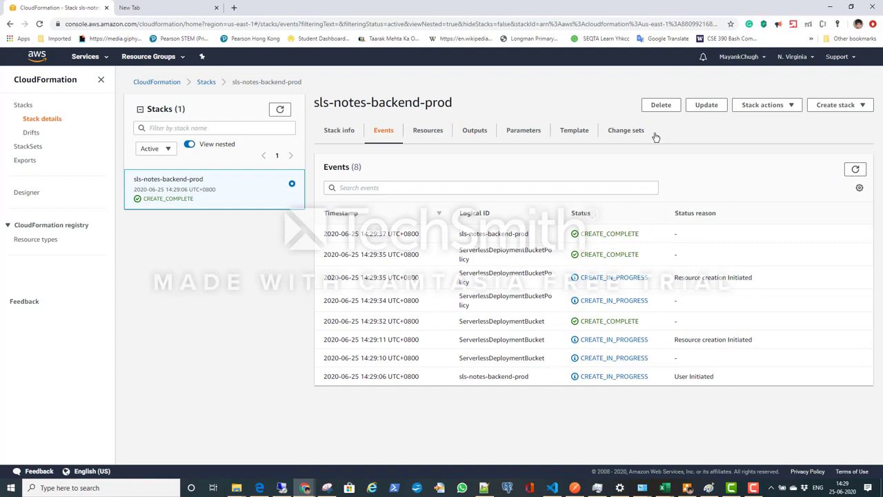
{"action": "key", "text": "alt+Tab"}
{"action": "key", "text": "alt+Tab"}
{"action": "key", "text": "alt+Tab"}
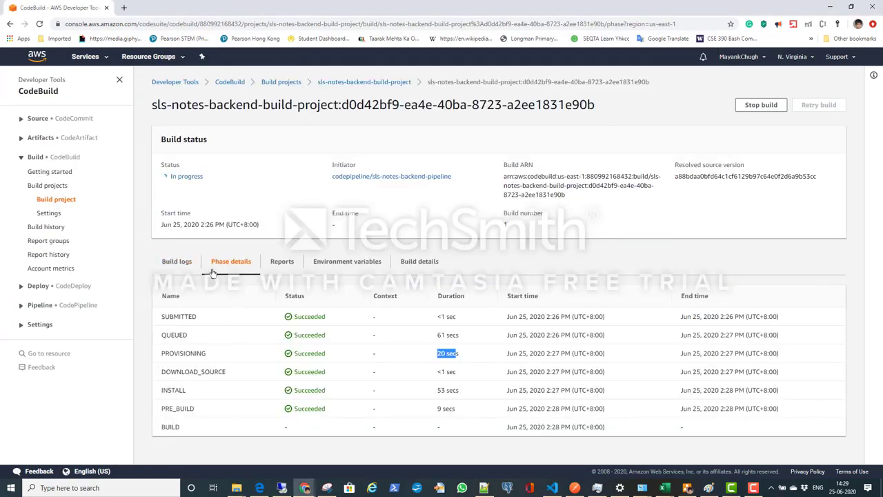
{"action": "left_click", "coordinate": [178, 262]}
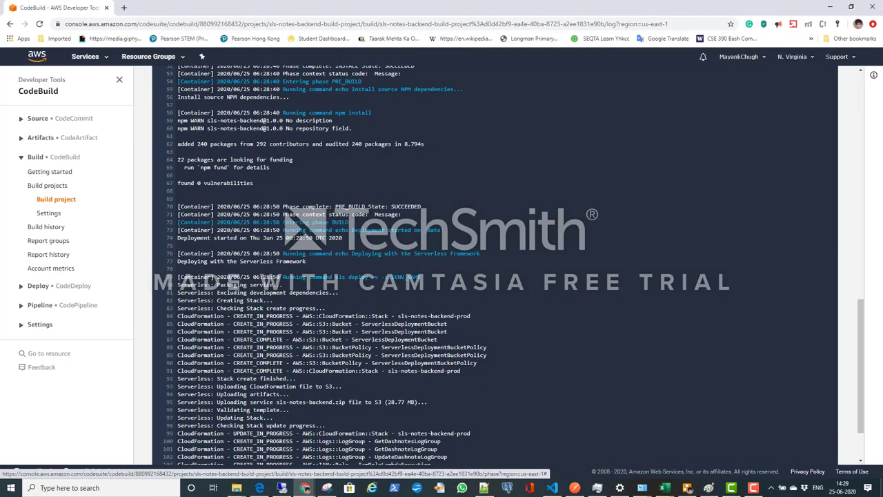
{"action": "scroll", "coordinate": [501, 316], "scroll_direction": "down", "scroll_amount": 2}
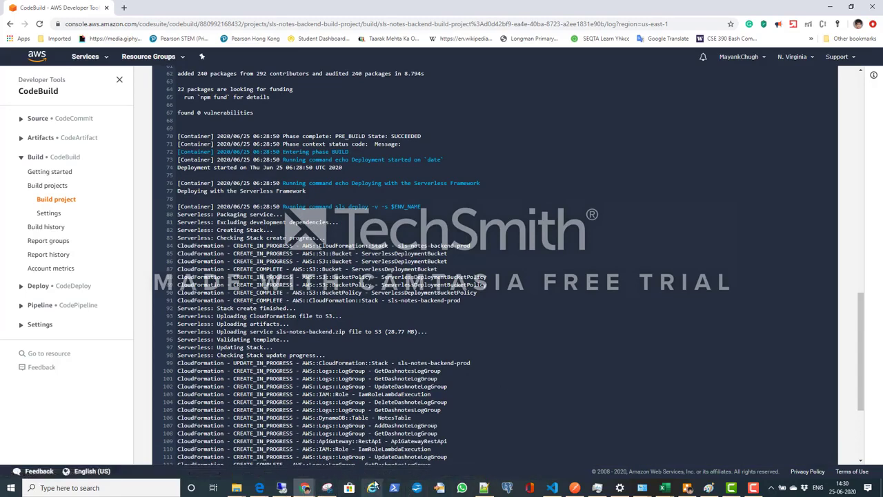
Step: Switch to the window with the AWS service consoles and refresh the DynamoDB tables list to check for the notes table
{"action": "key", "text": "alt+Tab"}
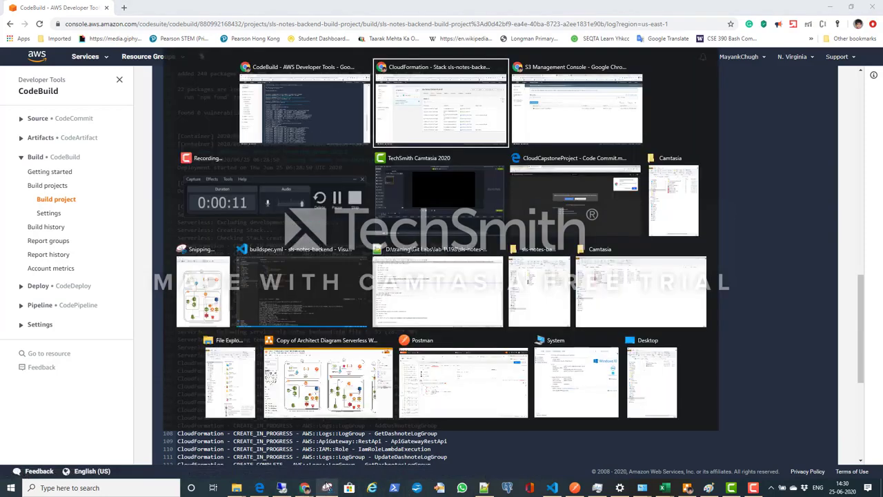
{"action": "key", "text": "alt+Tab"}
{"action": "mouse_move", "coordinate": [327, 487]}
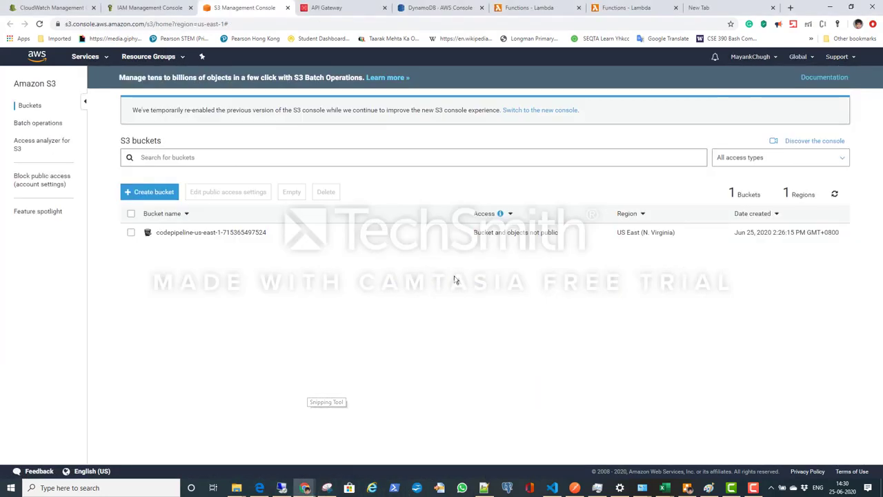
{"action": "left_click", "coordinate": [435, 8]}
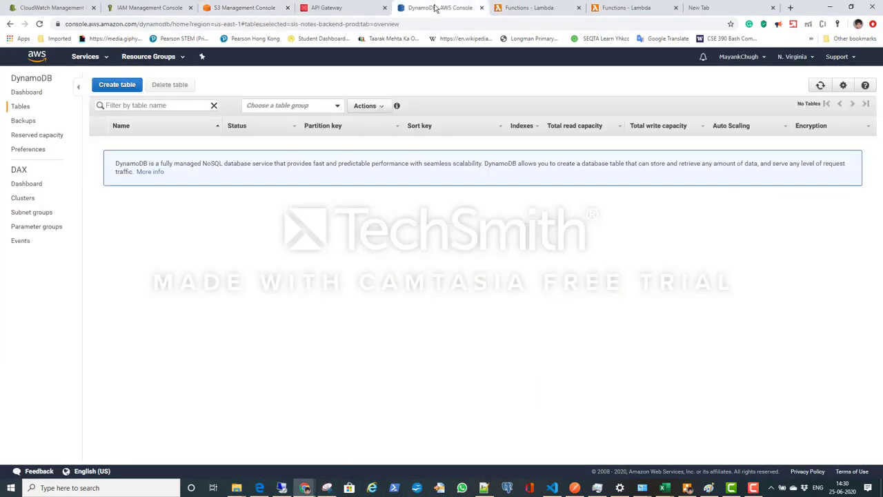
{"action": "left_click", "coordinate": [821, 86]}
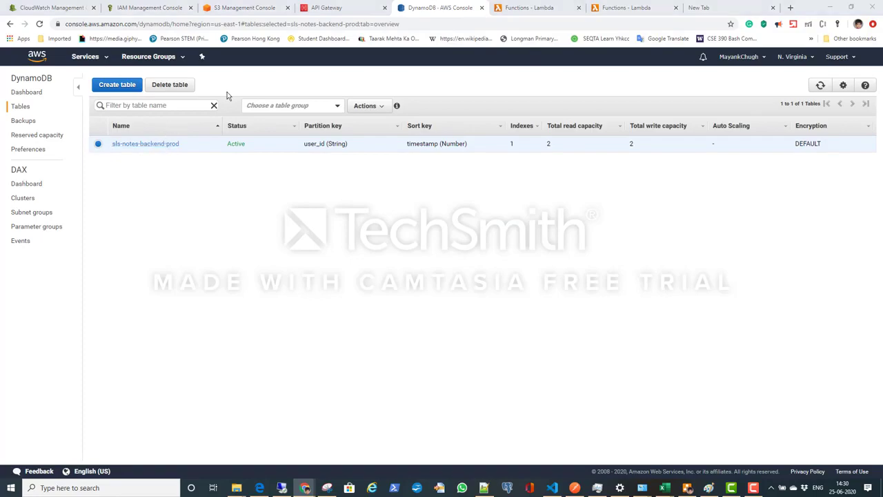
Step: Check the build log for Lambda function creation, then refresh the Lambda functions list in the service consoles window
{"action": "key", "text": "alt+Tab"}
{"action": "scroll", "coordinate": [447, 302], "scroll_direction": "down", "scroll_amount": 15}
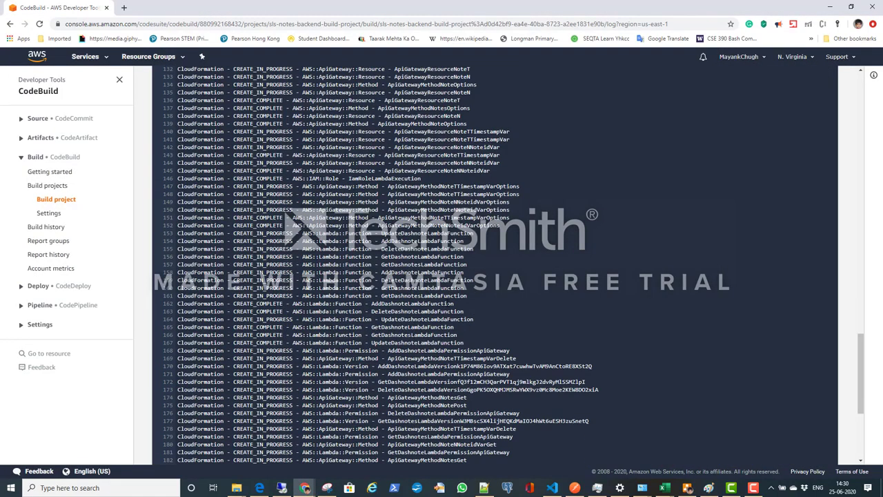
{"action": "key", "text": "alt+Tab"}
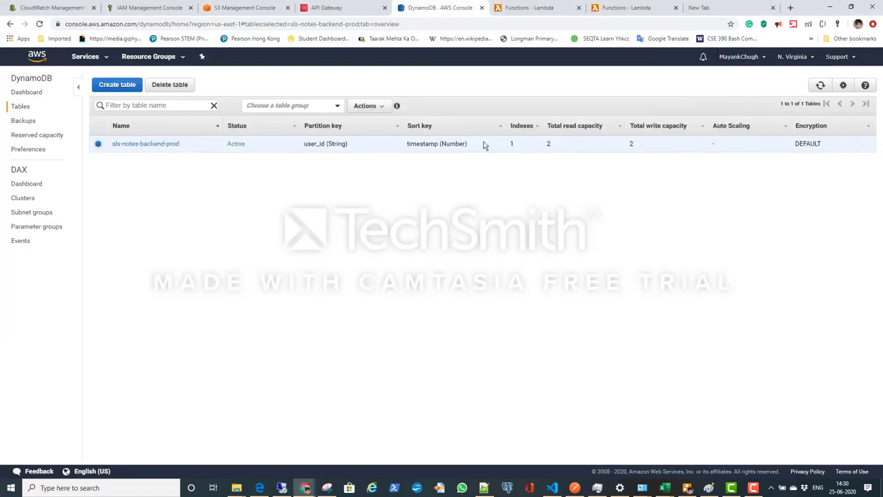
{"action": "left_click", "coordinate": [568, 6]}
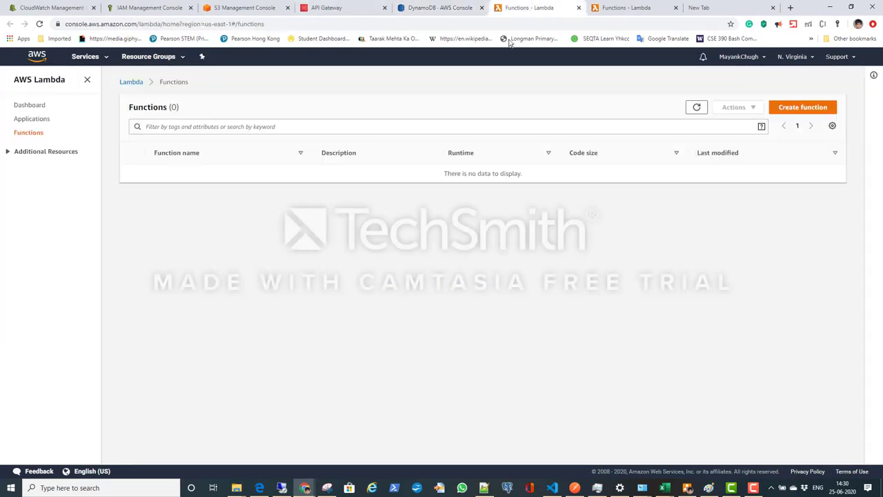
{"action": "left_click", "coordinate": [704, 110]}
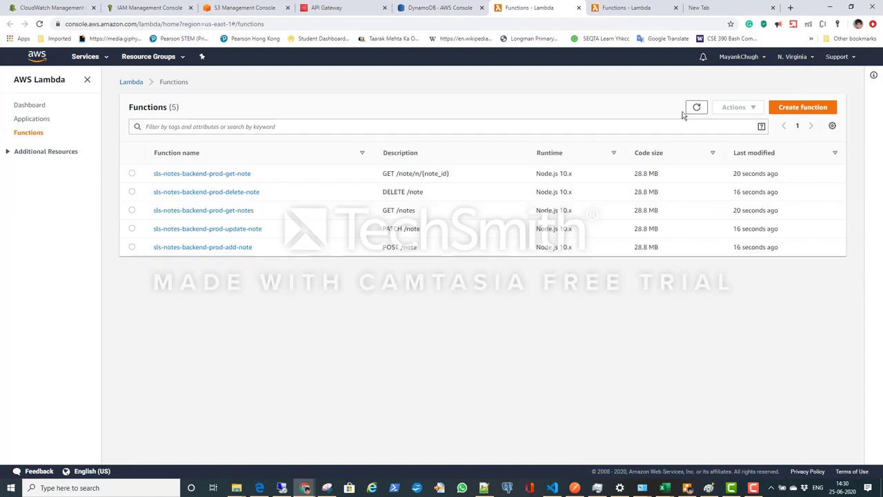
Step: Glance at the build log and reload the API Gateway APIs page to check for the deployed API
{"action": "key", "text": "alt+Tab"}
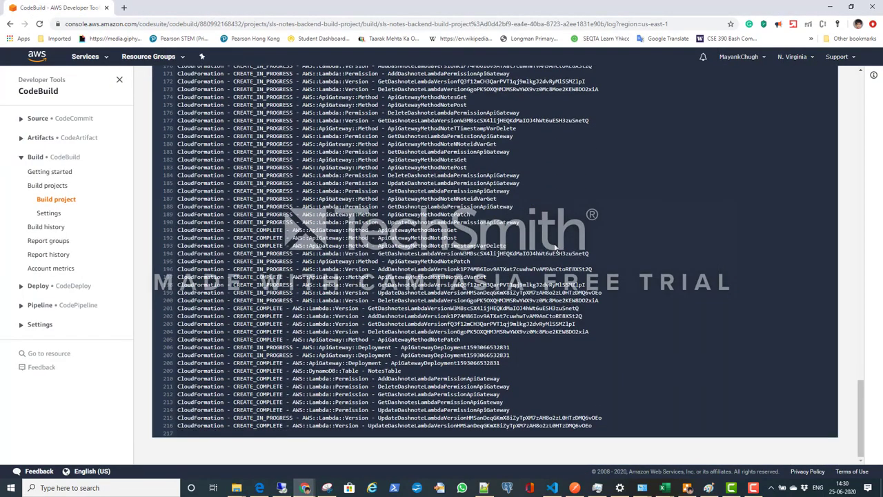
{"action": "key", "text": "alt+Tab"}
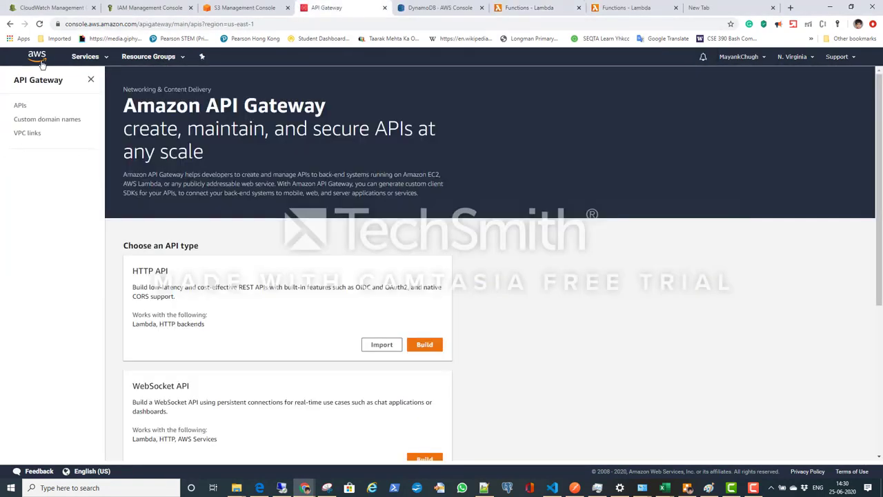
{"action": "left_click", "coordinate": [18, 108]}
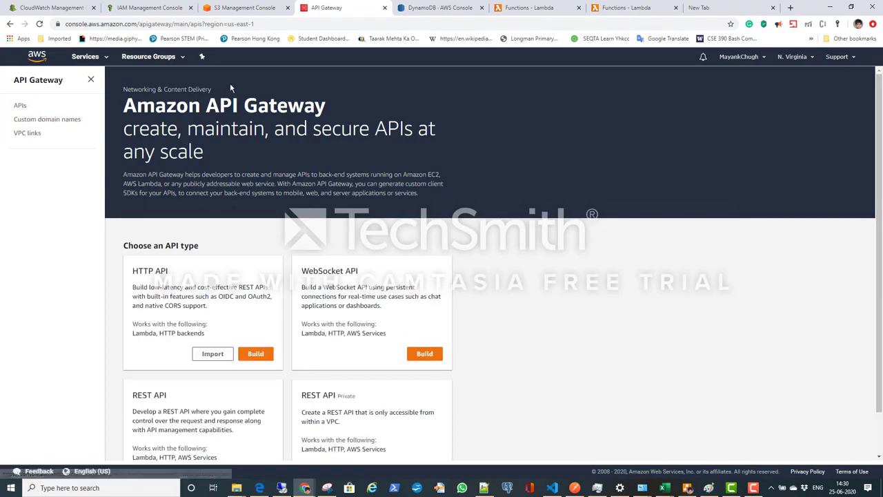
{"action": "left_click", "coordinate": [39, 24]}
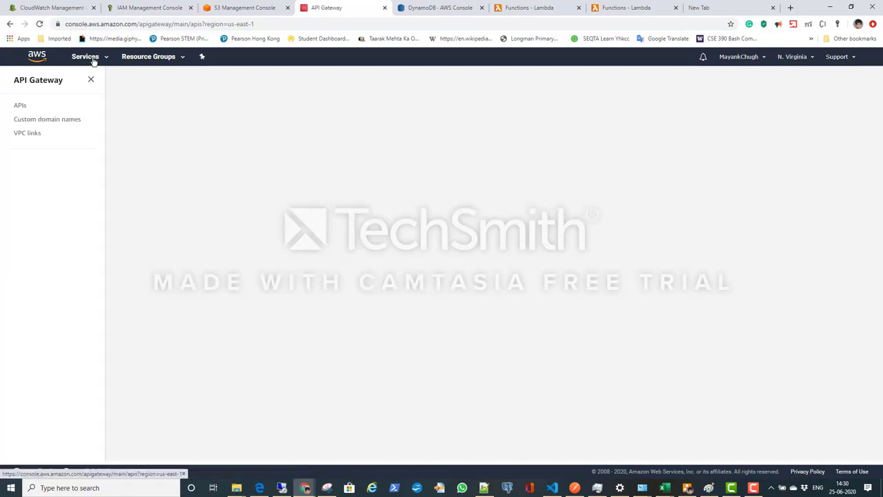
Step: Examine the end of the CodeBuild log for the stack update and the service's endpoints
{"action": "key", "text": "alt+Tab"}
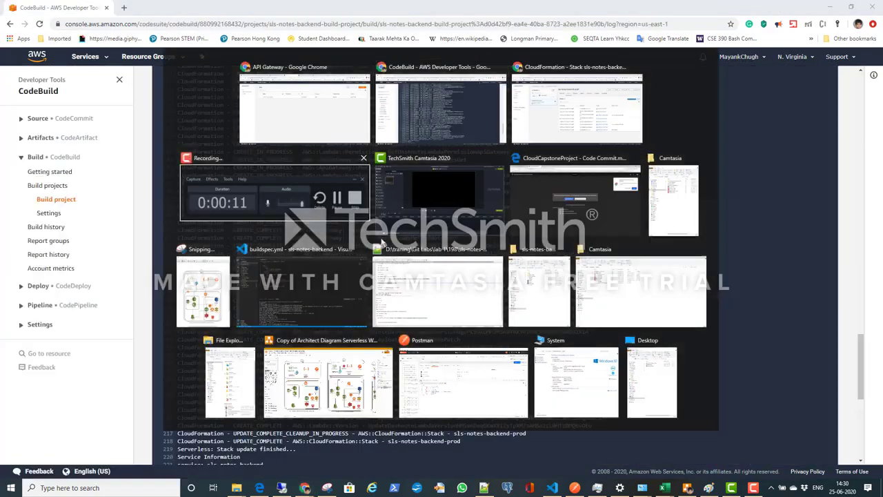
{"action": "scroll", "coordinate": [457, 316], "scroll_direction": "down", "scroll_amount": 5}
{"action": "scroll", "coordinate": [415, 376], "scroll_direction": "up", "scroll_amount": 20}
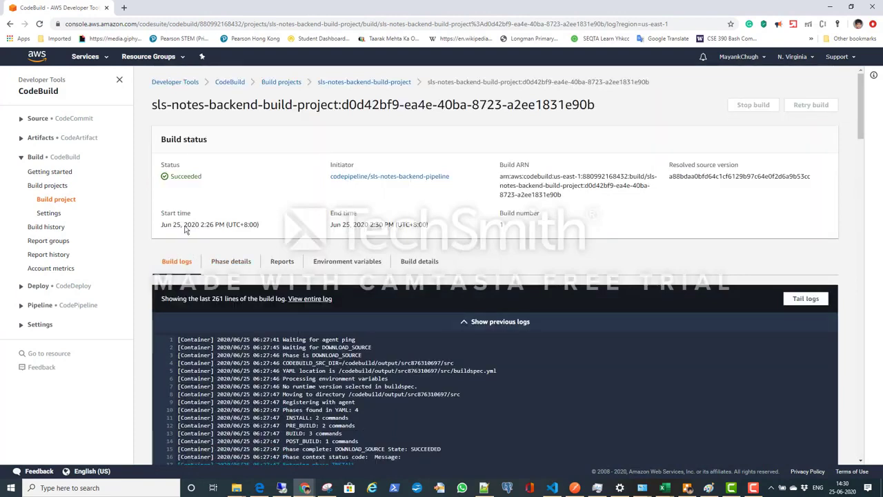
{"action": "left_click_drag", "start_coordinate": [211, 178], "coordinate": [162, 183]}
Step: Recheck the DynamoDB tables, refresh the Lambda functions list, and show the second Lambda functions tab
{"action": "key", "text": "alt+Tab"}
{"action": "left_click", "coordinate": [428, 9]}
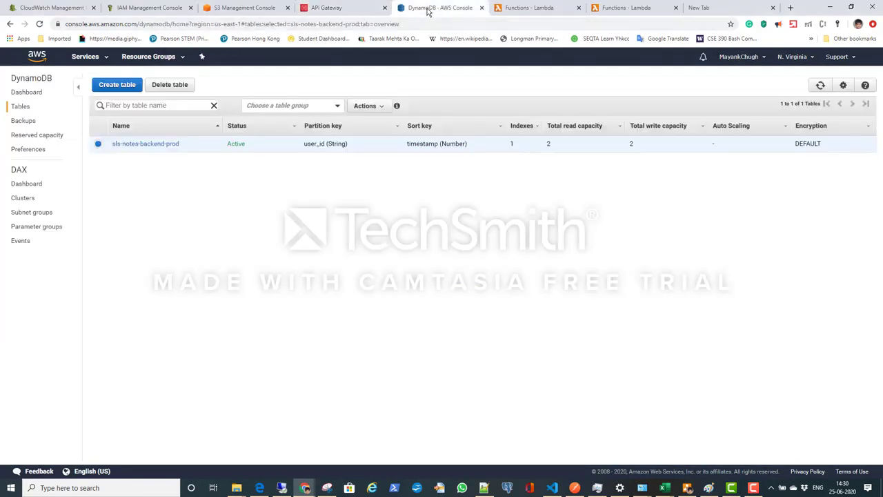
{"action": "left_click", "coordinate": [544, 9]}
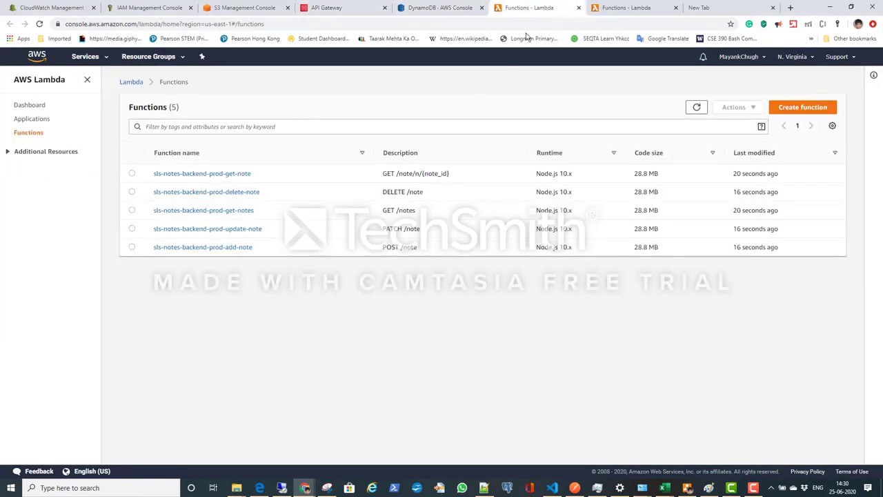
{"action": "left_click", "coordinate": [691, 105]}
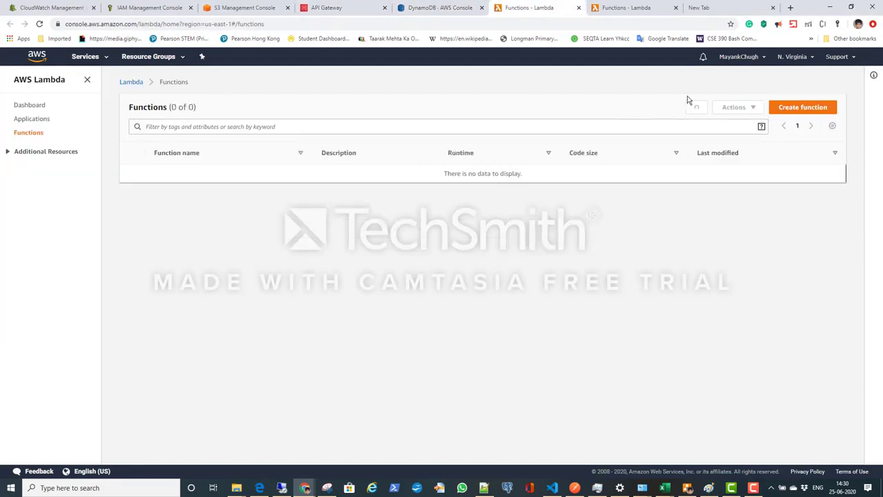
{"action": "left_click", "coordinate": [638, 10]}
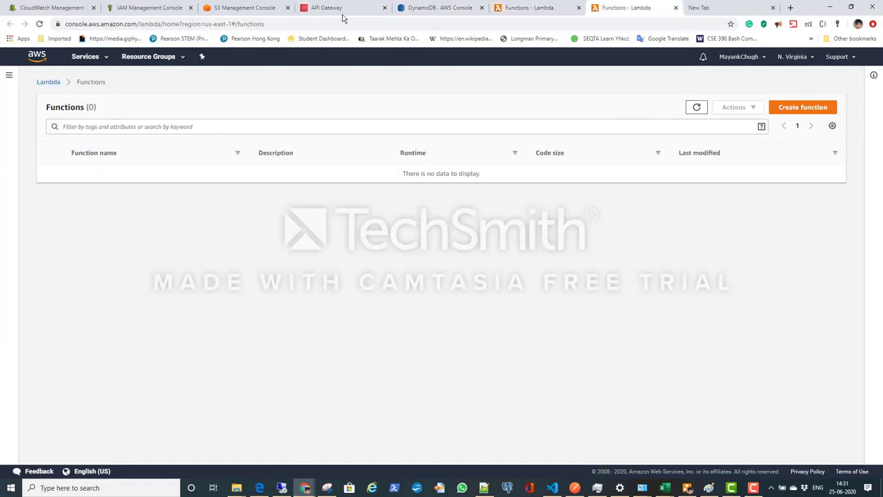
Step: Refresh the S3 bucket list to check for the deployment bucket
{"action": "left_click", "coordinate": [227, 7]}
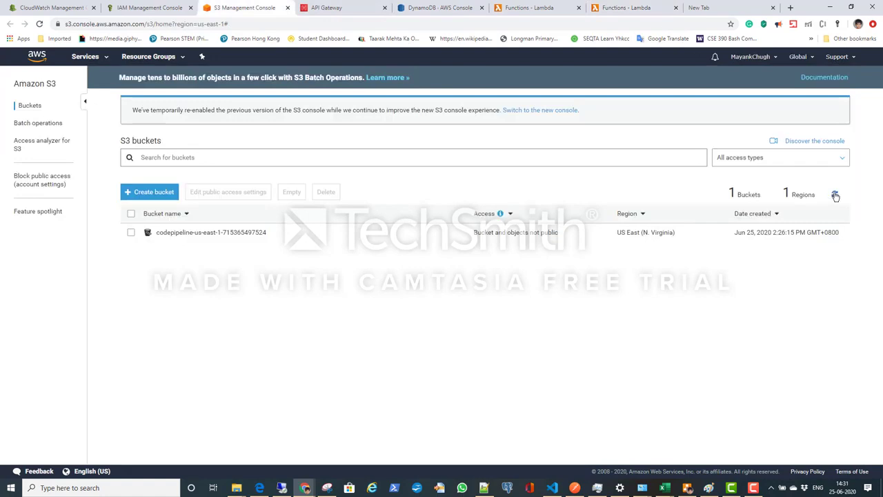
{"action": "key", "text": "alt+Tab"}
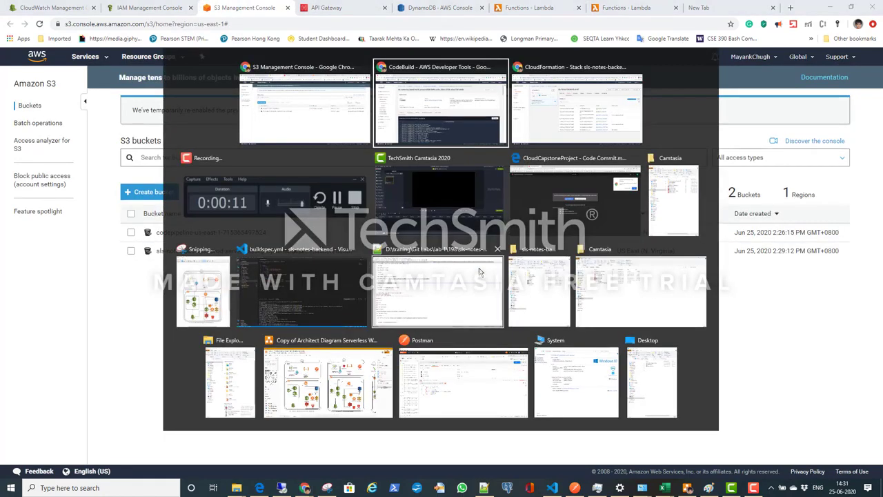
{"action": "scroll", "coordinate": [500, 263], "scroll_direction": "down", "scroll_amount": 6}
{"action": "key", "text": "alt+Tab"}
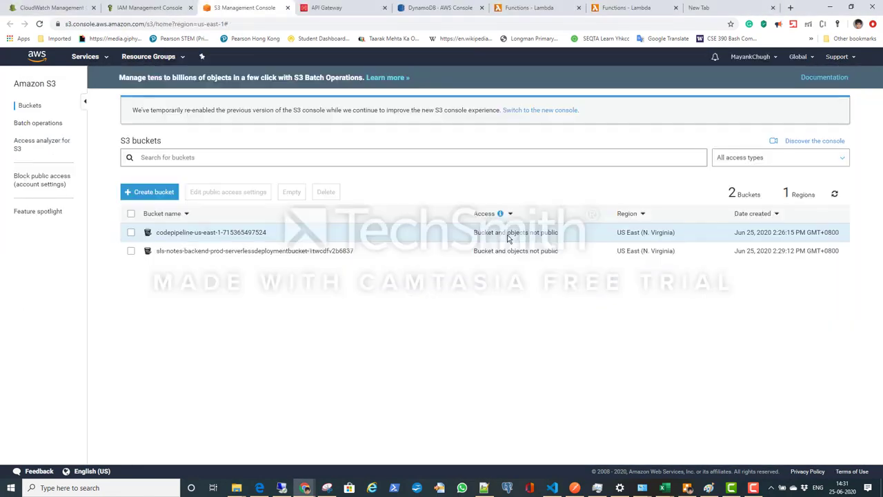
Step: Switch to the CloudFormation window and review the stack details of sls-notes-backend-prod
{"action": "key", "text": "alt+Tab"}
{"action": "key", "text": "alt+Tab"}
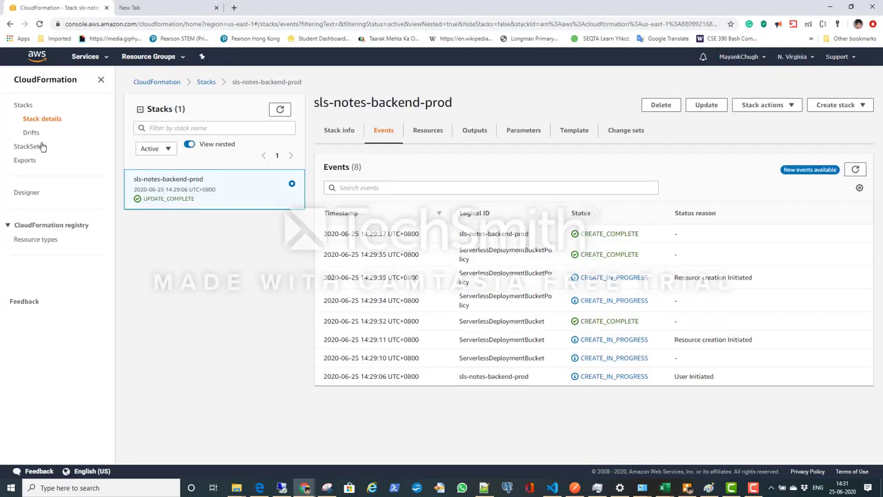
{"action": "left_click", "coordinate": [42, 120]}
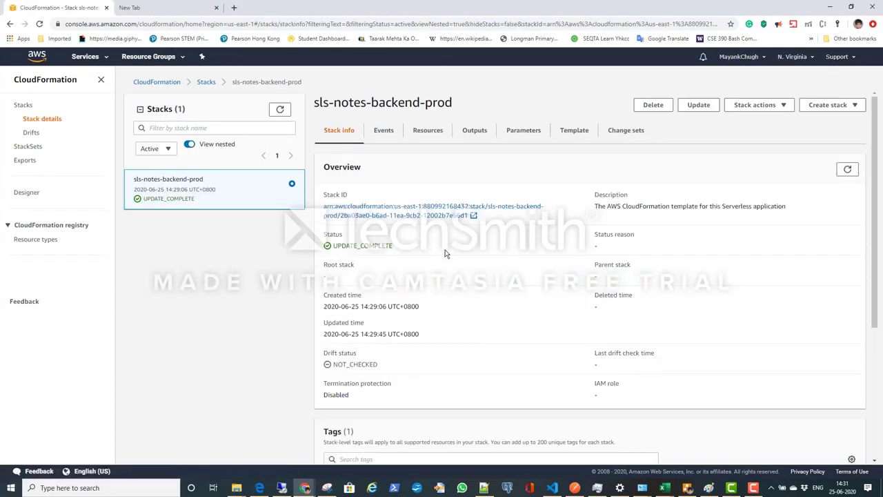
{"action": "scroll", "coordinate": [448, 252], "scroll_direction": "down", "scroll_amount": 4}
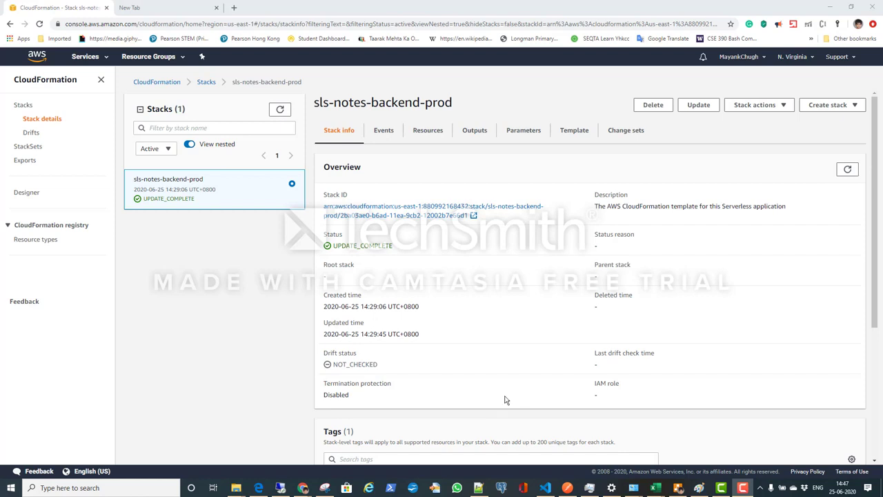
Step: Return to the API Gateway window and open the prod-sls-notes-backend API to view its resources and methods
{"action": "key", "text": "alt+Tab"}
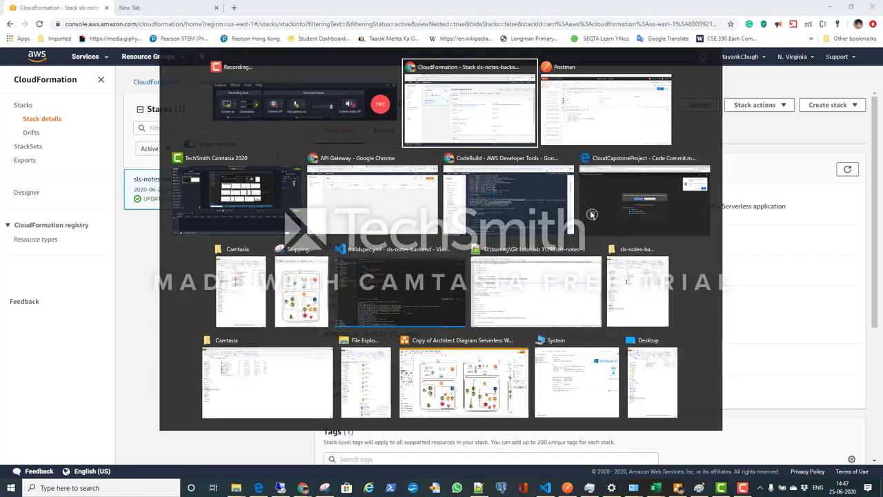
{"action": "key", "text": "alt+Tab"}
{"action": "key", "text": "alt+Tab"}
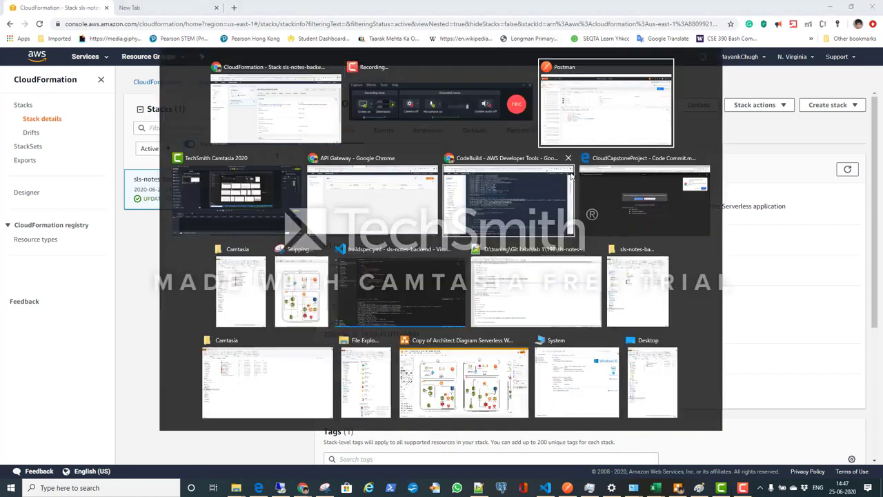
{"action": "key", "text": "alt+Tab"}
{"action": "key", "text": "alt+Tab"}
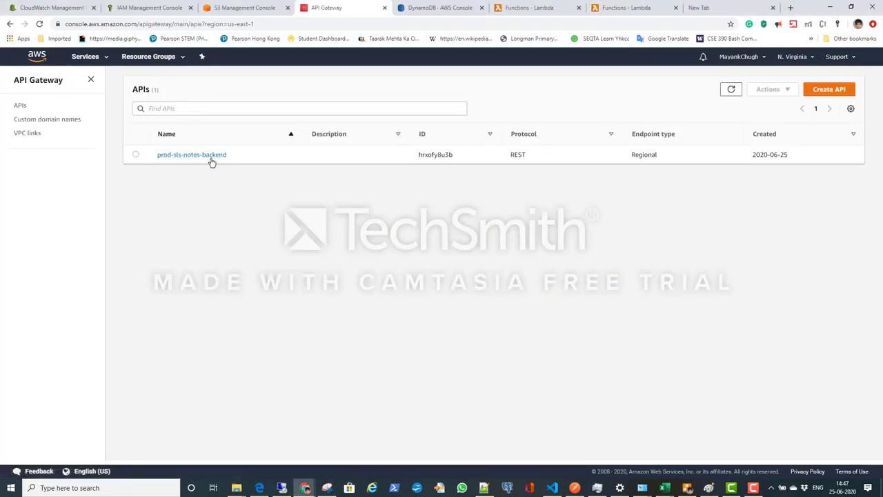
{"action": "left_click", "coordinate": [212, 158]}
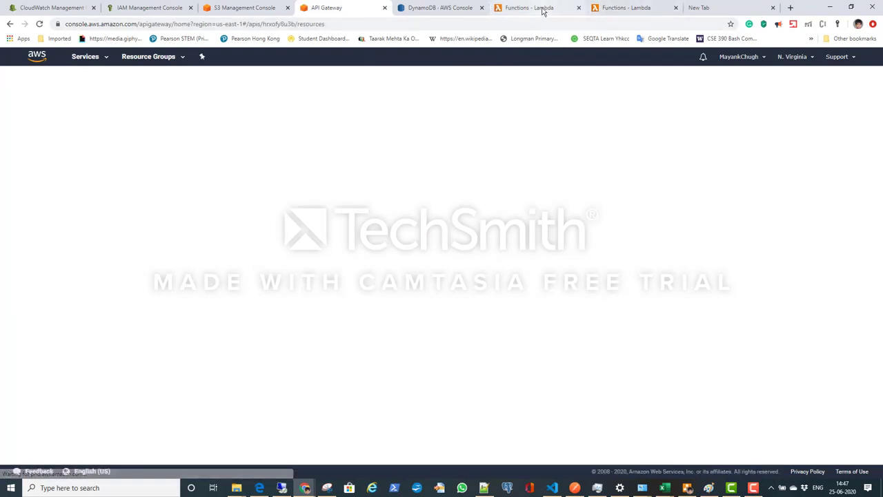
{"action": "left_click", "coordinate": [542, 10]}
{"action": "left_click", "coordinate": [351, 9]}
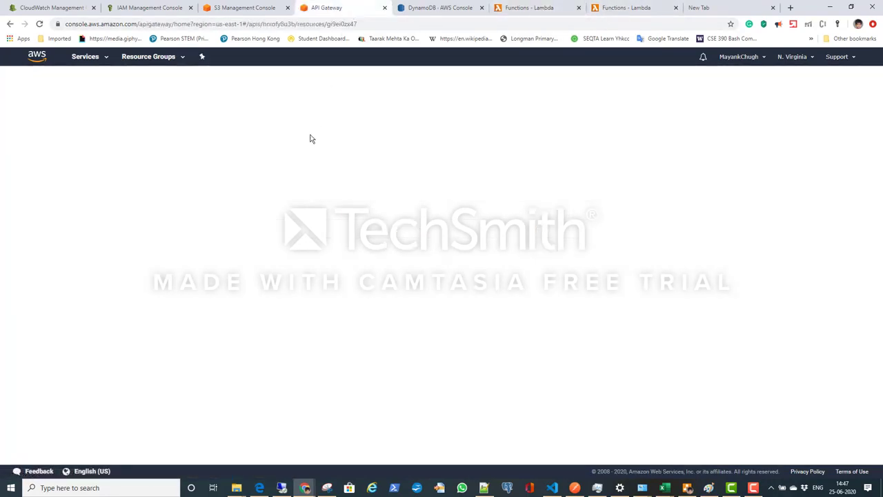
Step: View the indexes of the sls-notes-backend-prod table in DynamoDB and refresh the S3 bucket list
{"action": "left_click", "coordinate": [445, 9]}
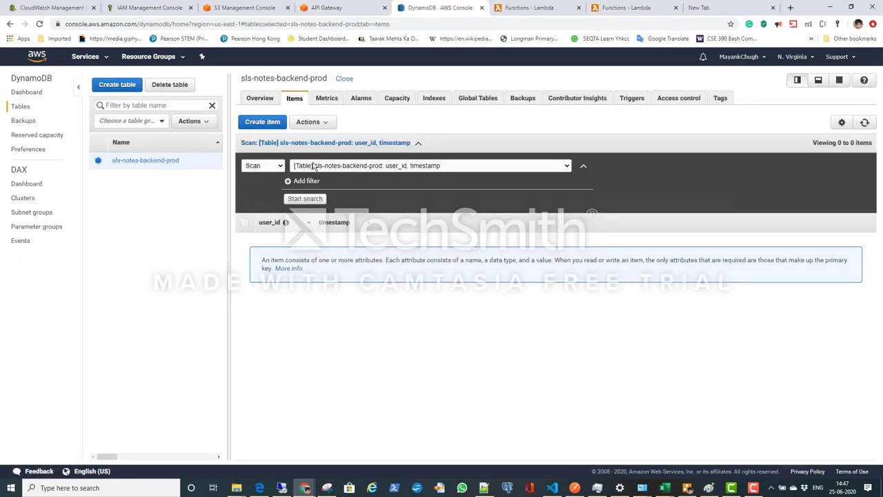
{"action": "left_click", "coordinate": [436, 99]}
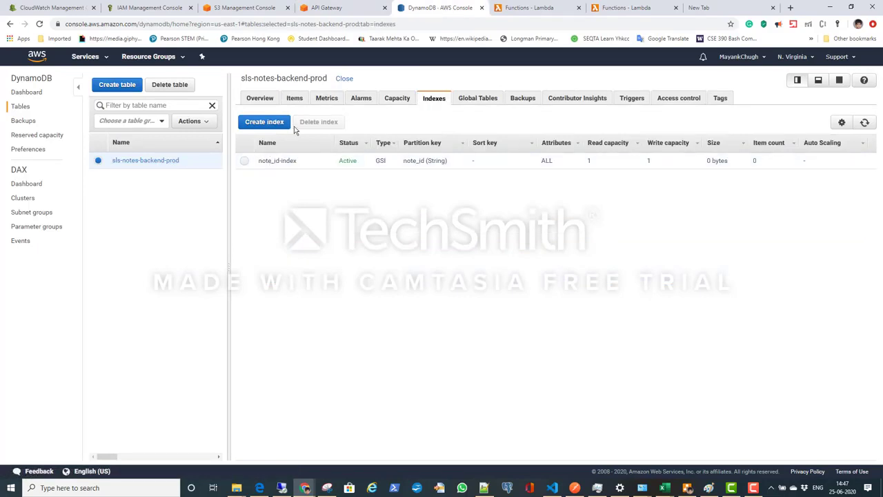
{"action": "left_click", "coordinate": [147, 8]}
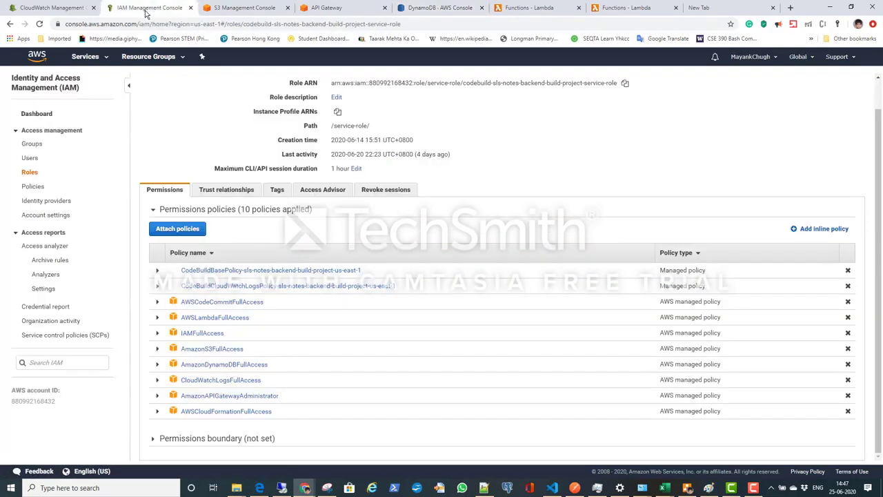
{"action": "left_click", "coordinate": [265, 14]}
{"action": "left_click", "coordinate": [834, 193]}
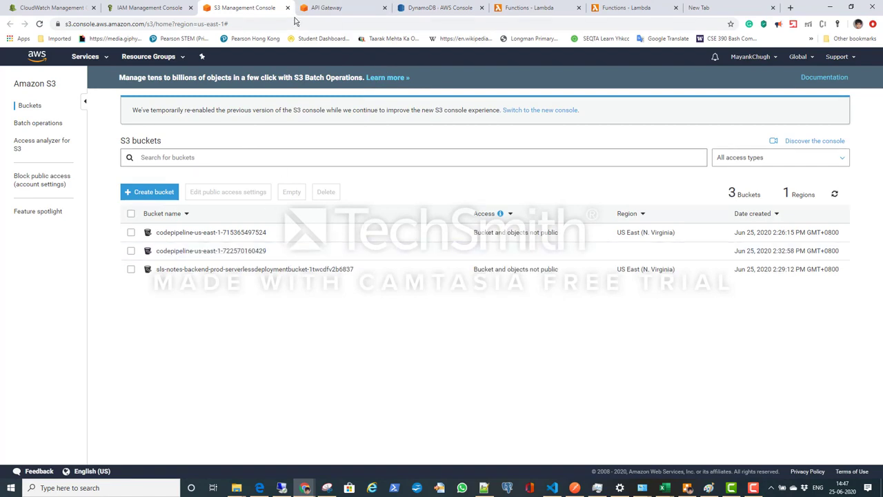
Step: Review the API Gateway resources again and check the deployed functions in the Lambda lists
{"action": "left_click", "coordinate": [326, 10]}
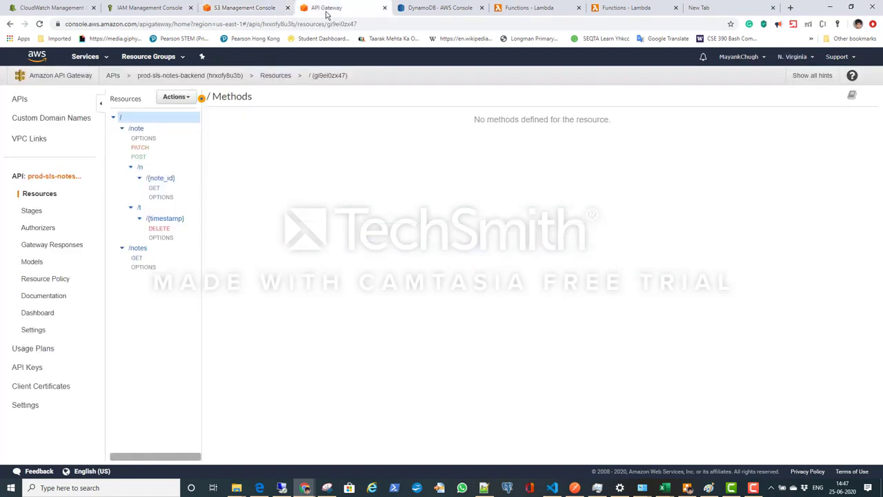
{"action": "left_click", "coordinate": [416, 10]}
{"action": "left_click", "coordinate": [522, 11]}
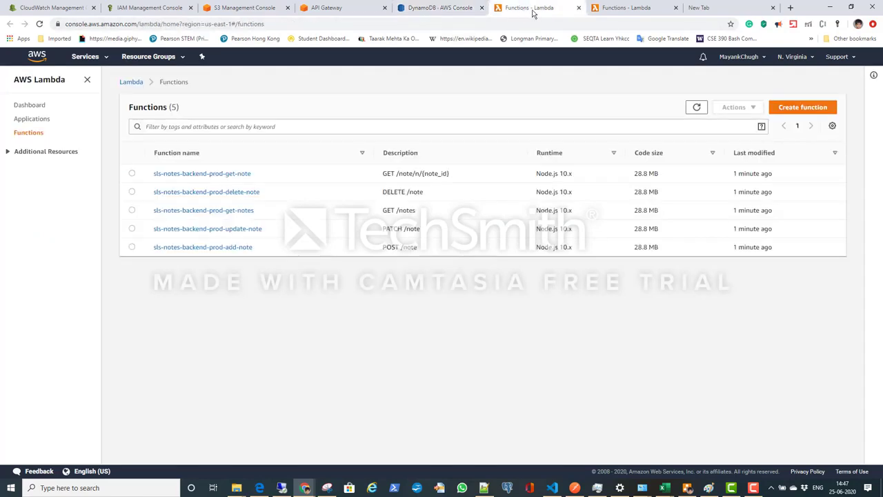
{"action": "left_click", "coordinate": [616, 11]}
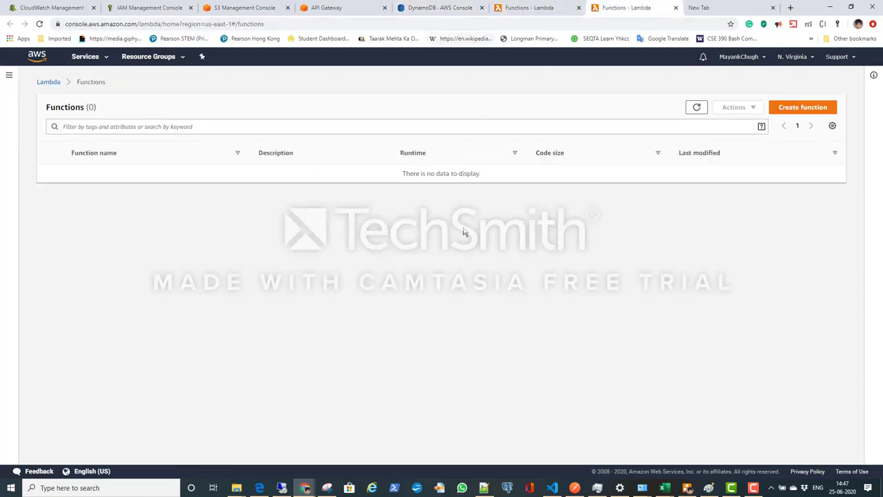
Step: Copy the invoke URL of the POST method on /note from the API's prod stage
{"action": "left_click", "coordinate": [573, 487]}
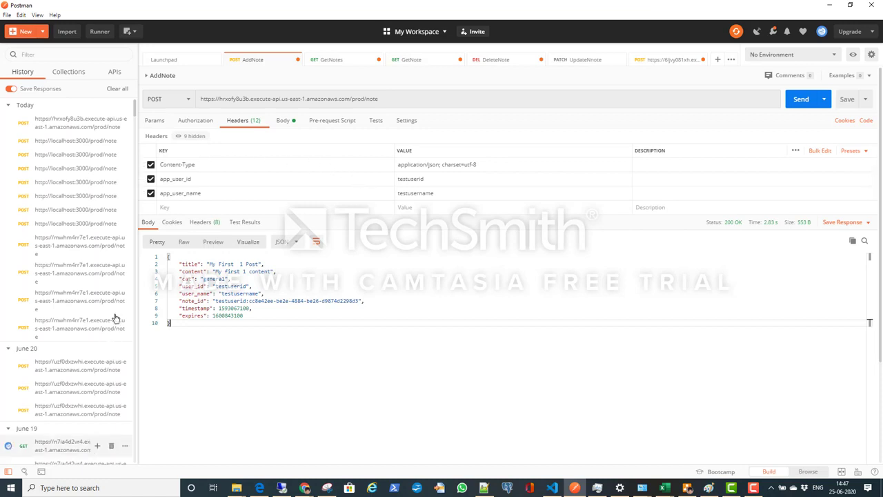
{"action": "key", "text": "alt+Tab"}
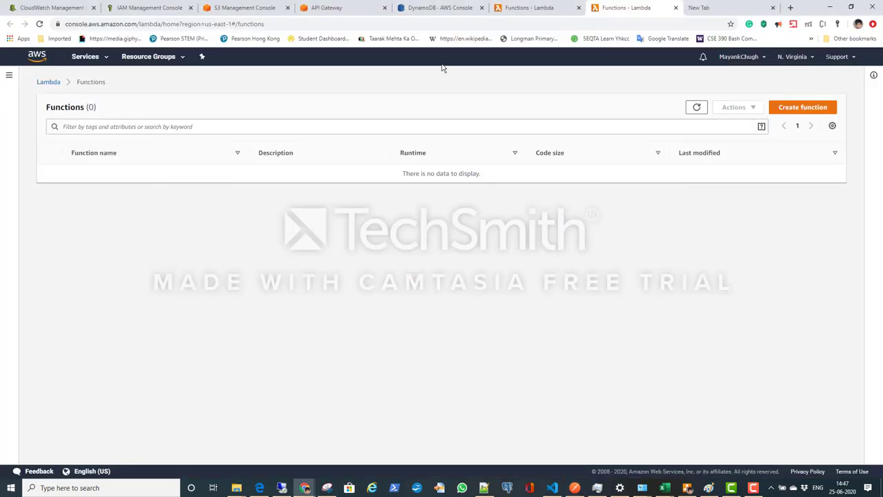
{"action": "left_click", "coordinate": [328, 8]}
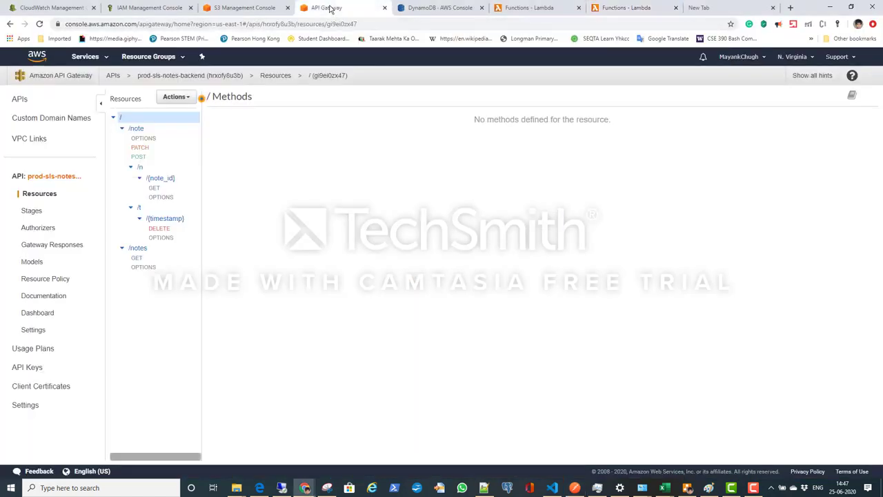
{"action": "left_click", "coordinate": [34, 213]}
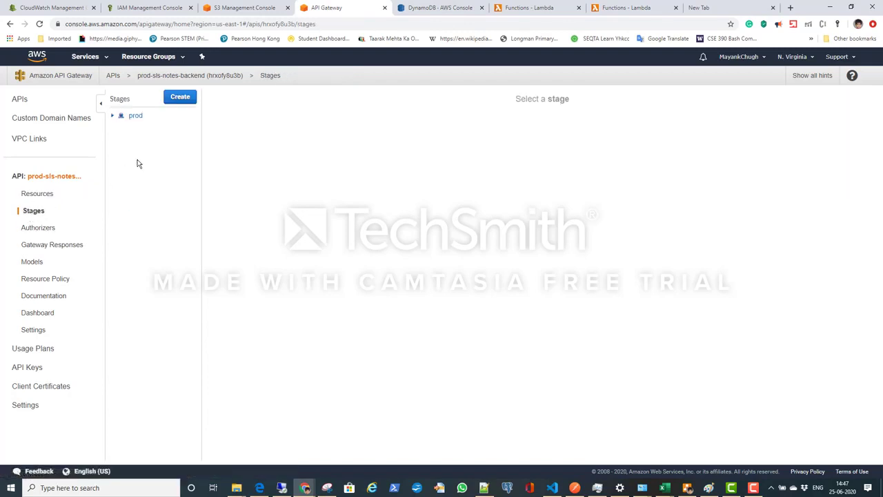
{"action": "left_click", "coordinate": [114, 117]}
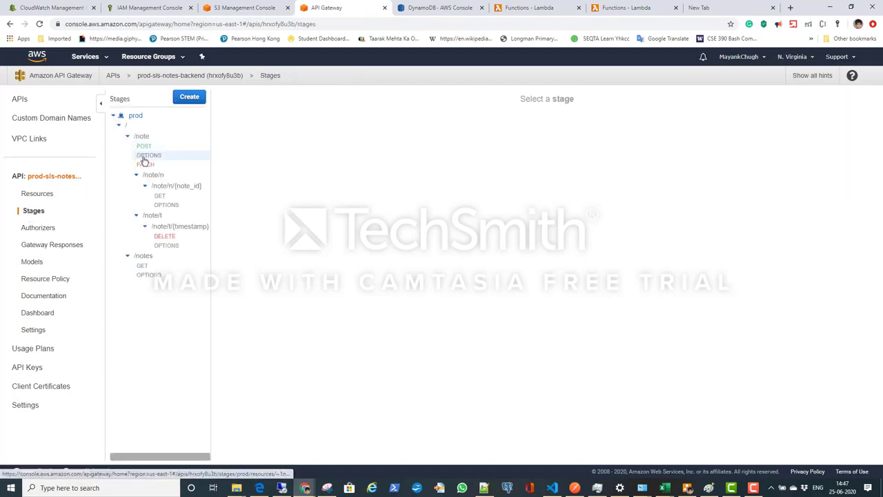
{"action": "left_click", "coordinate": [144, 147]}
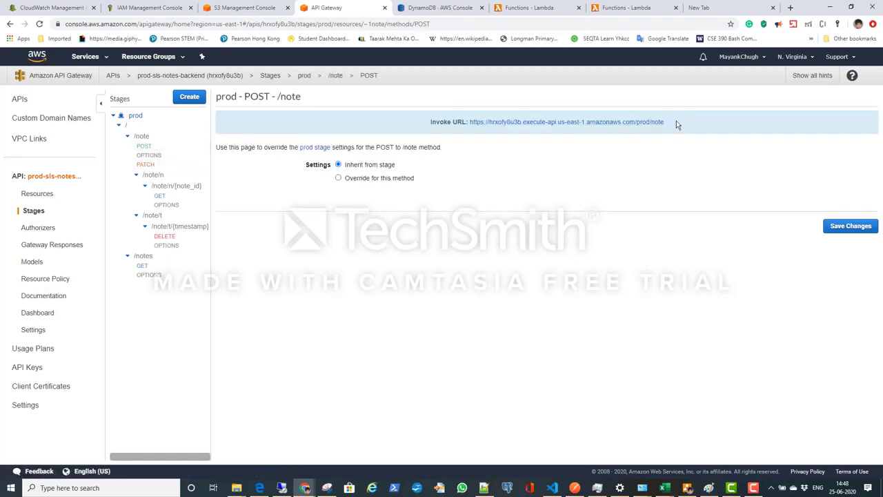
{"action": "left_click_drag", "start_coordinate": [674, 122], "coordinate": [464, 130]}
{"action": "key", "text": "ctrl+c"}
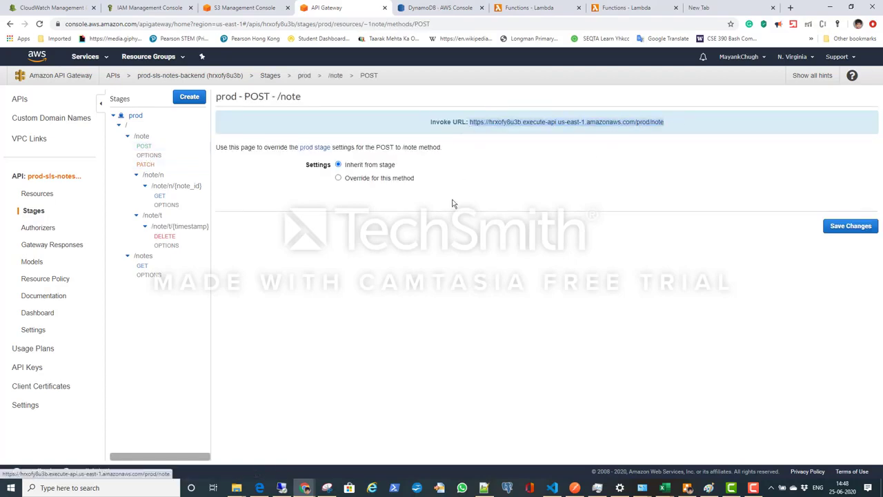
Step: Switch to Postman and replace the AddNote request URL with the copied invoke URL
{"action": "key", "text": "alt+Tab"}
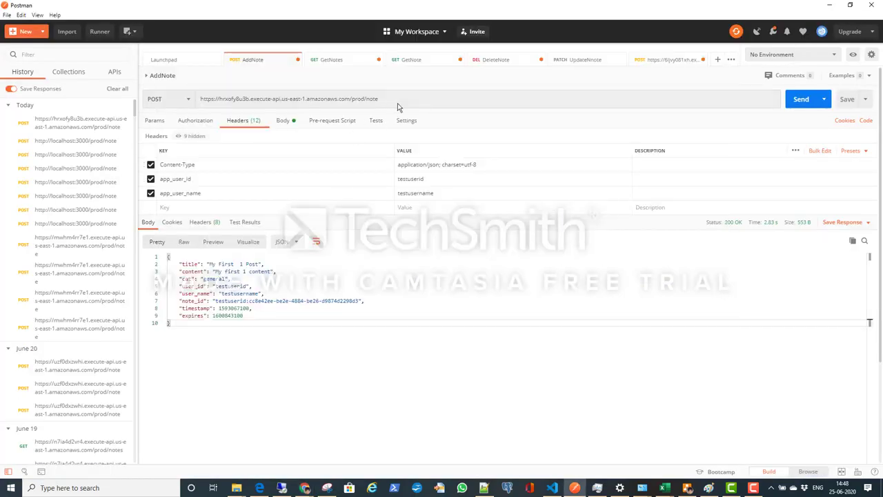
{"action": "left_click", "coordinate": [360, 98]}
{"action": "left_click_drag", "start_coordinate": [379, 98], "coordinate": [126, 105]}
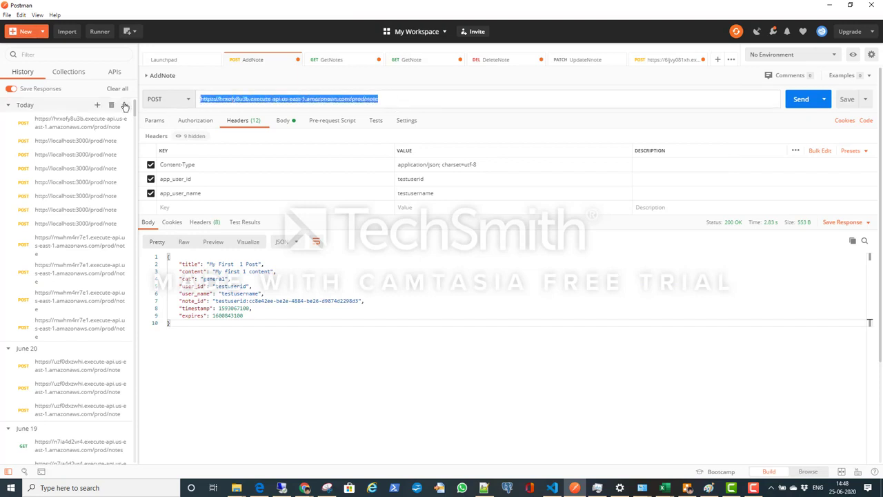
{"action": "key", "text": "ctrl+v"}
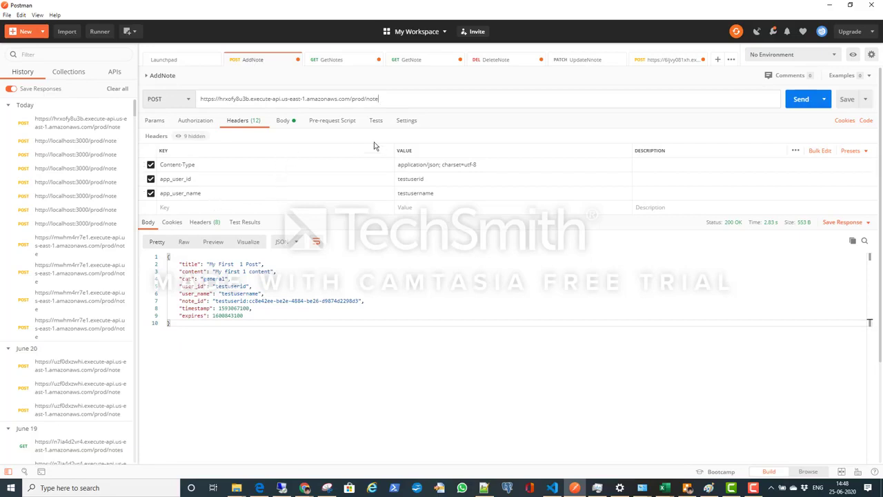
Step: Edit the AddNote JSON body so the title is "My First Post" and the content is "My first Post content"
{"action": "left_click", "coordinate": [281, 121]}
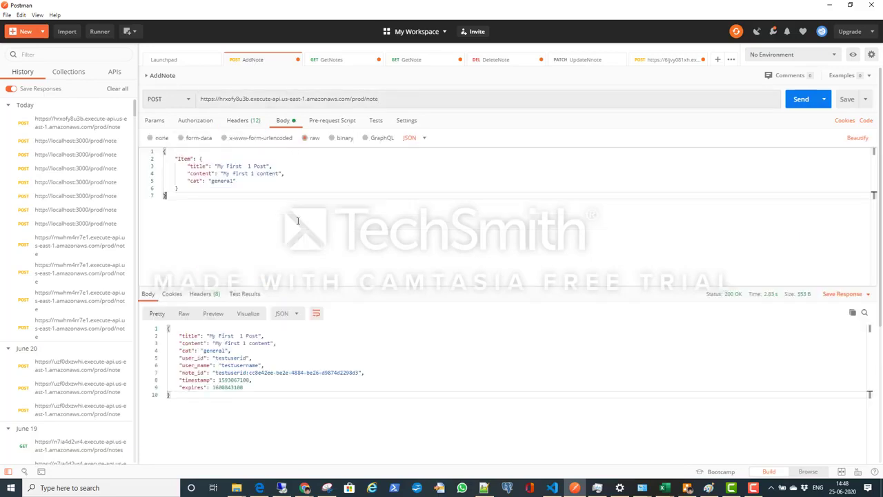
{"action": "left_click_drag", "start_coordinate": [263, 200], "coordinate": [155, 146]}
{"action": "left_click", "coordinate": [269, 198]}
{"action": "left_click", "coordinate": [248, 166]}
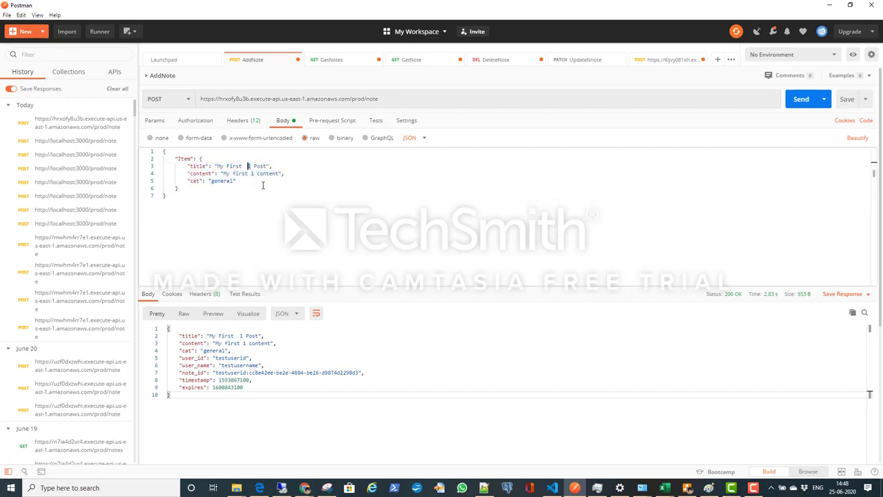
{"action": "key", "text": "Delete"}
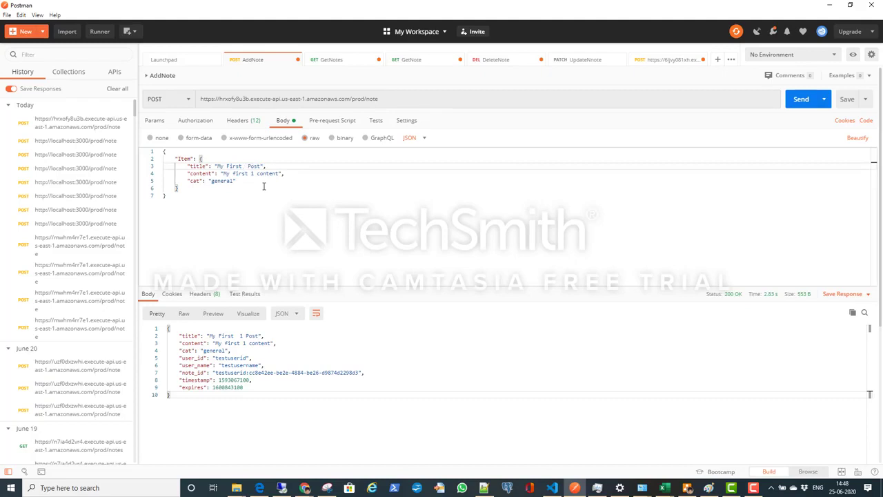
{"action": "key", "text": "Down"}
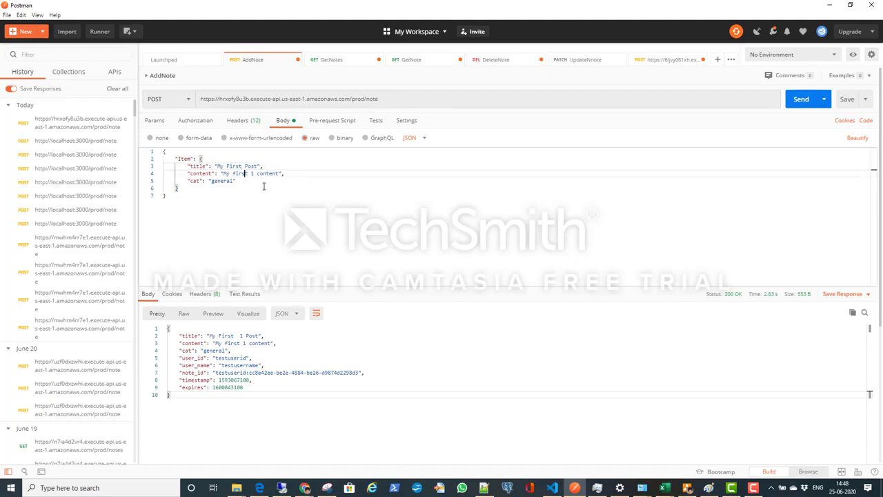
{"action": "key", "text": "Right"}
{"action": "key", "text": "Delete"}
{"action": "type", "text": "Post"}
Step: Send the AddNote POST request and examine the title, note ID and expiry in the response
{"action": "left_click", "coordinate": [408, 100]}
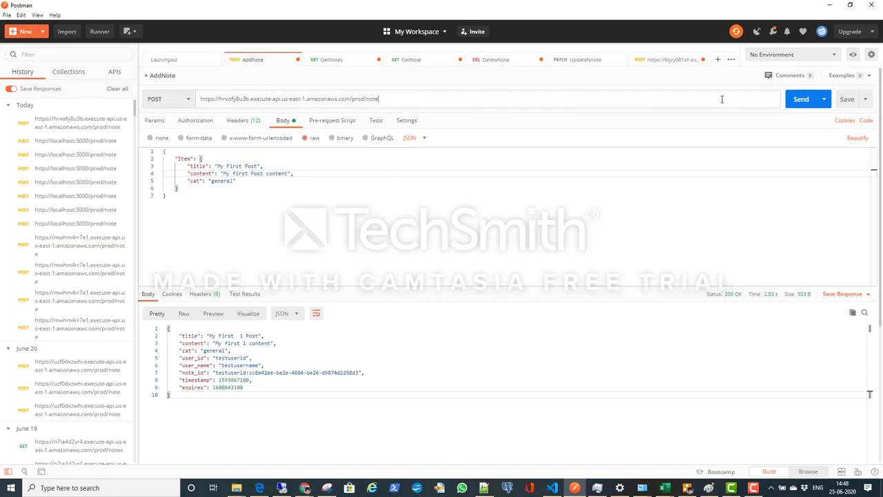
{"action": "left_click", "coordinate": [799, 99]}
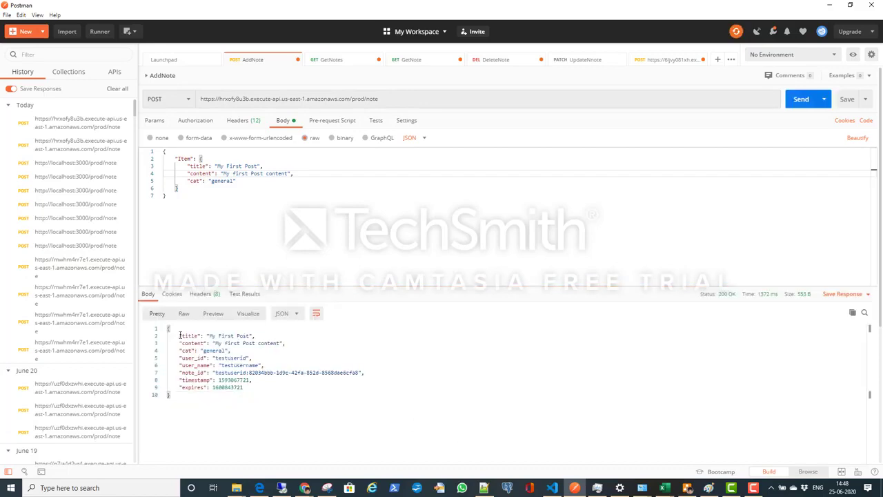
{"action": "left_click_drag", "start_coordinate": [180, 336], "coordinate": [256, 337]}
{"action": "left_click_drag", "start_coordinate": [201, 363], "coordinate": [297, 375]}
{"action": "left_click", "coordinate": [233, 373]}
{"action": "left_click", "coordinate": [279, 387]}
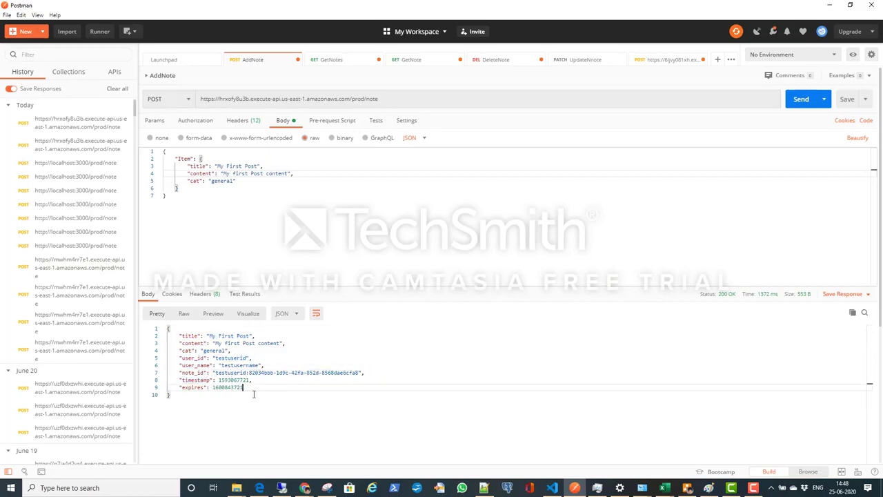
Step: Switch to the DynamoDB console in Chrome and check the refreshed items of the sls-notes-backend-prod table against the AddNote response
{"action": "left_click_drag", "start_coordinate": [247, 389], "coordinate": [179, 350]}
{"action": "left_click", "coordinate": [239, 358]}
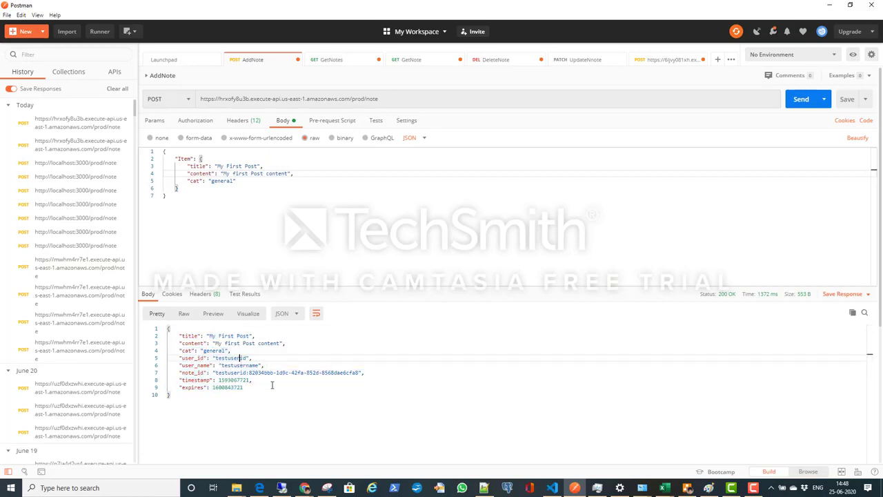
{"action": "mouse_move", "coordinate": [308, 490]}
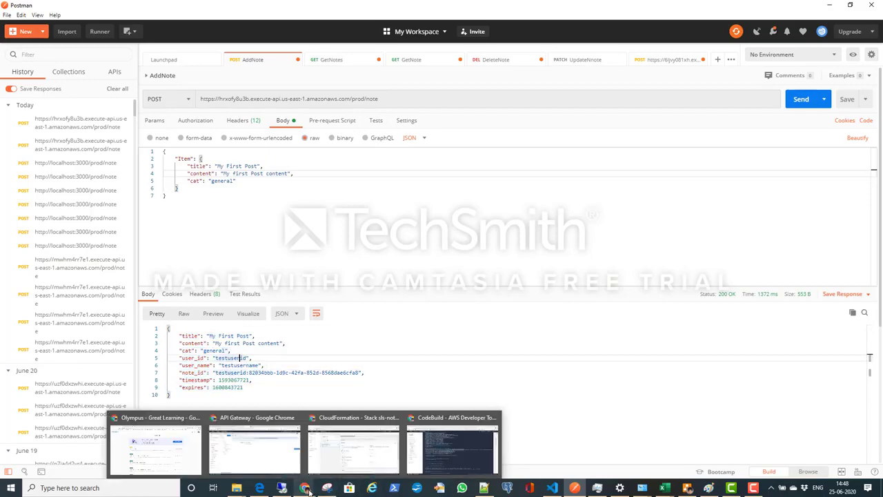
{"action": "left_click", "coordinate": [284, 460]}
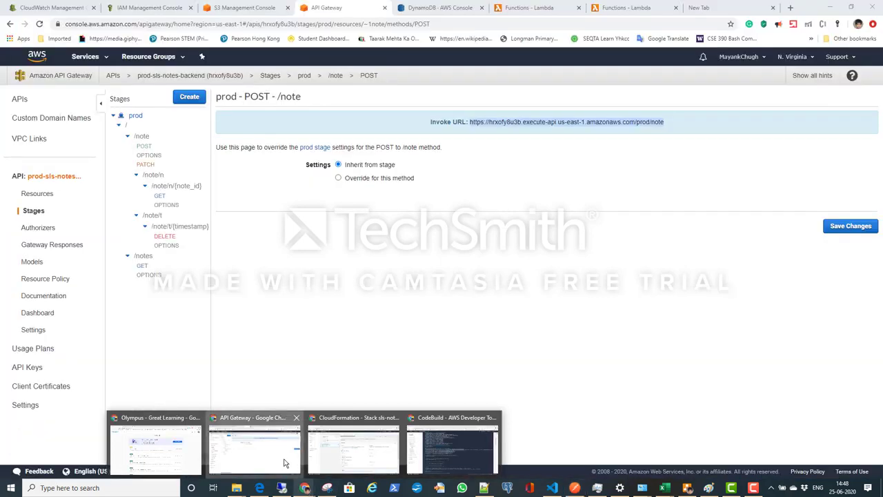
{"action": "left_click", "coordinate": [439, 8]}
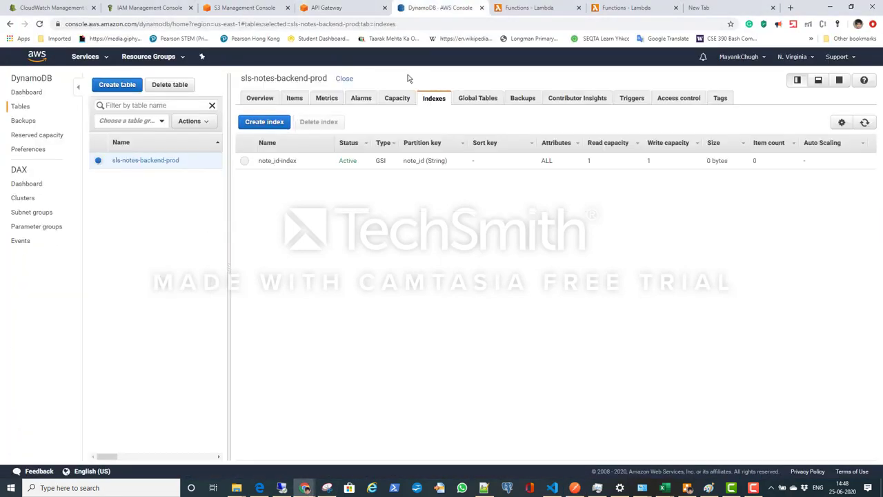
{"action": "left_click", "coordinate": [863, 123]}
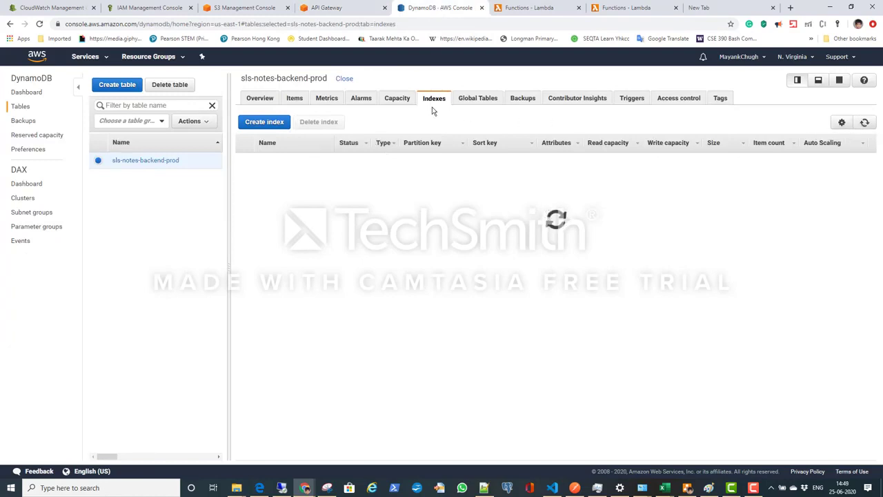
{"action": "left_click", "coordinate": [295, 98]}
{"action": "left_click", "coordinate": [865, 123]}
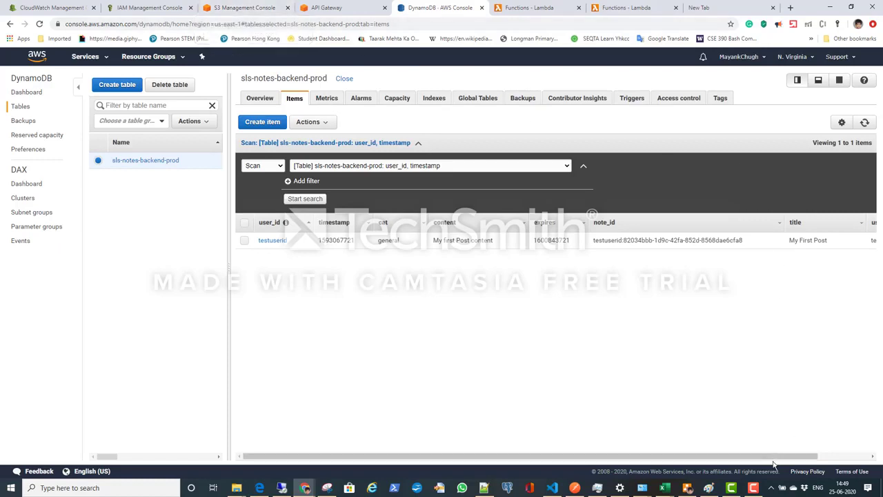
{"action": "left_click", "coordinate": [771, 488]}
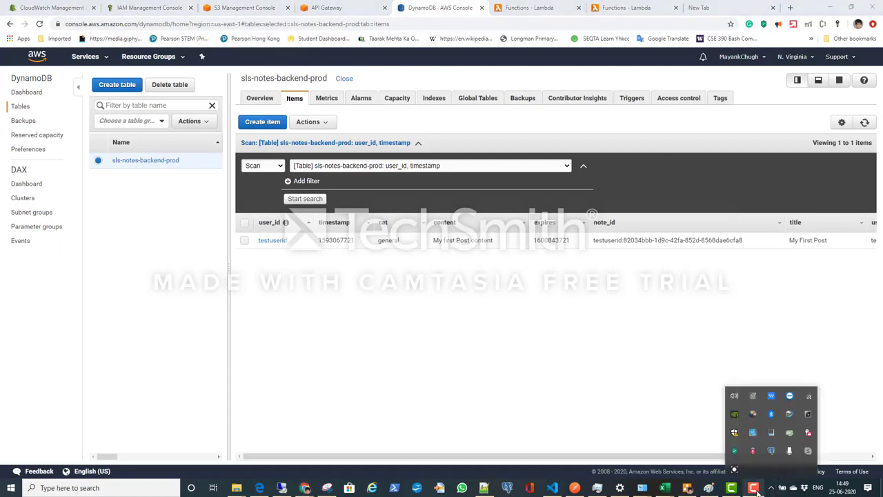
{"action": "left_click", "coordinate": [757, 491]}
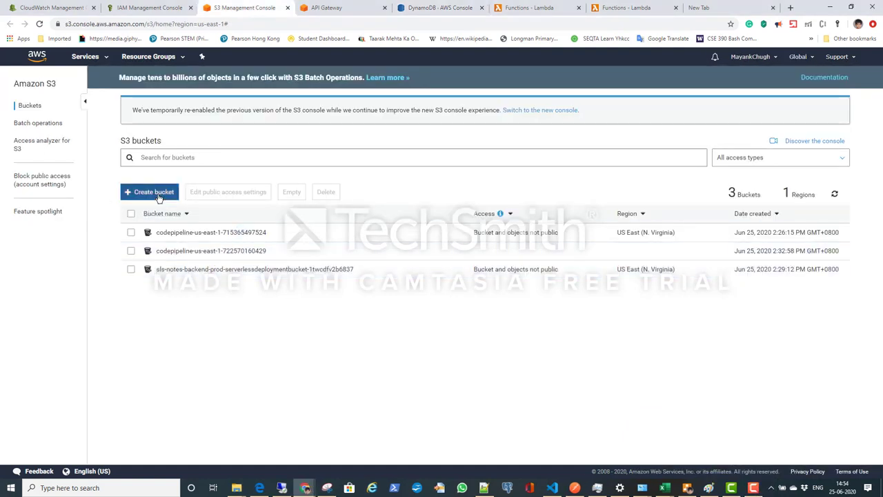
Step: Start a new S3 bucket named sls-notes-app-bucket in the US East (N. Virginia) region
{"action": "left_click", "coordinate": [158, 195]}
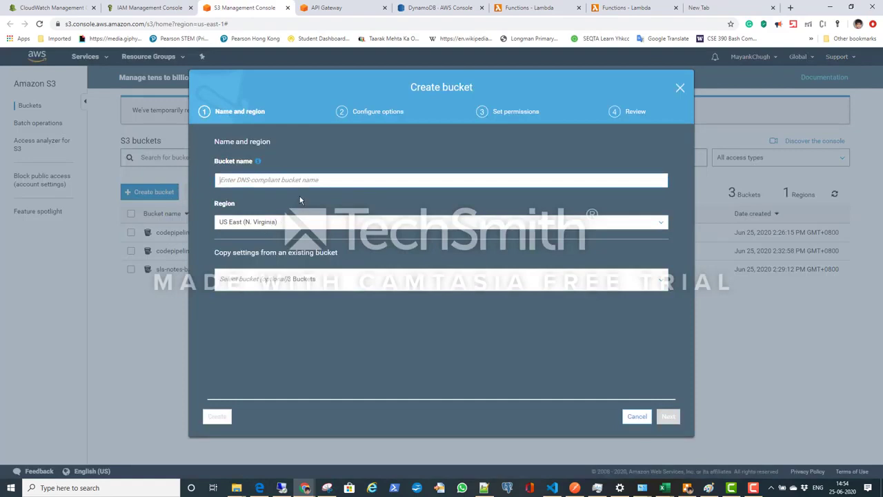
{"action": "type", "text": "sls"}
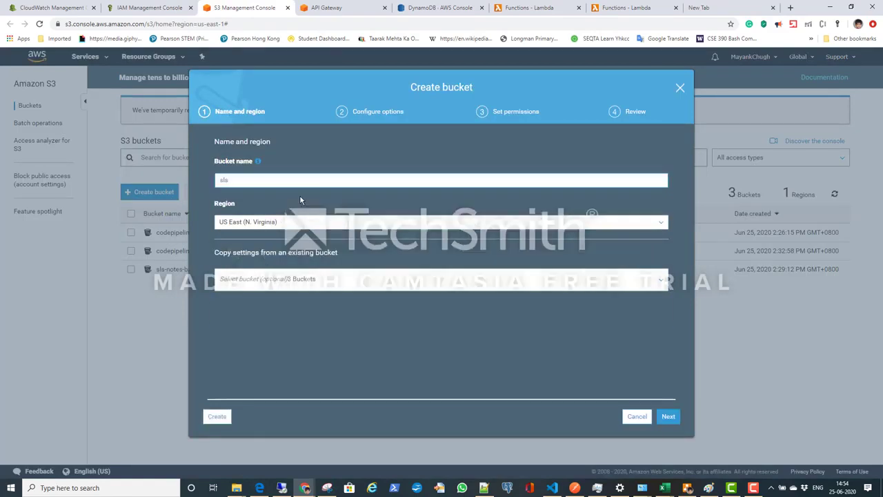
{"action": "type", "text": "-n"}
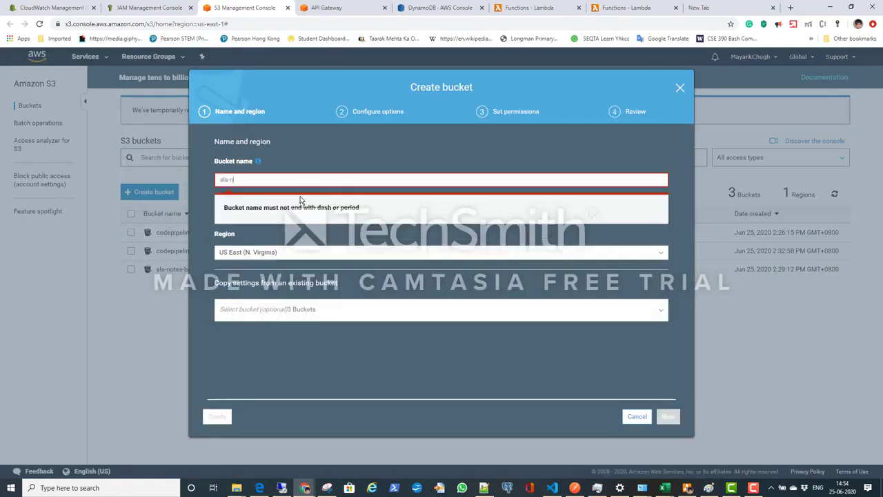
{"action": "type", "text": "otes"}
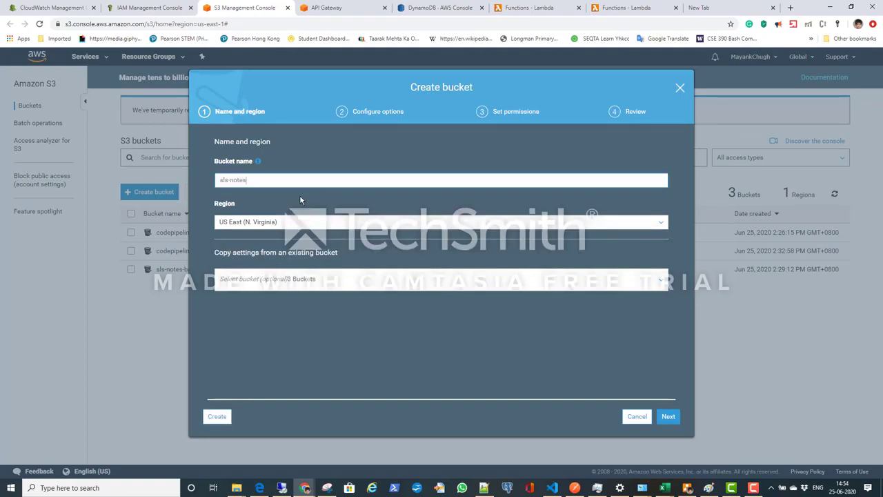
{"action": "type", "text": "-app-"}
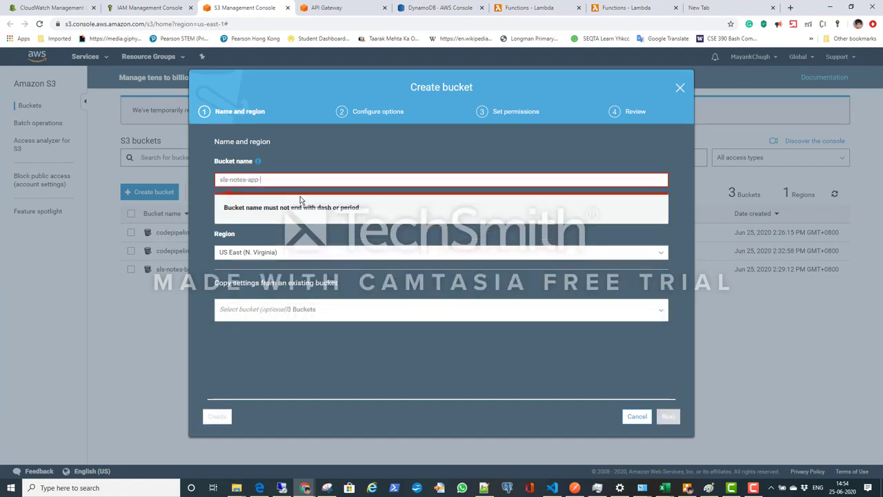
{"action": "type", "text": "bucket"}
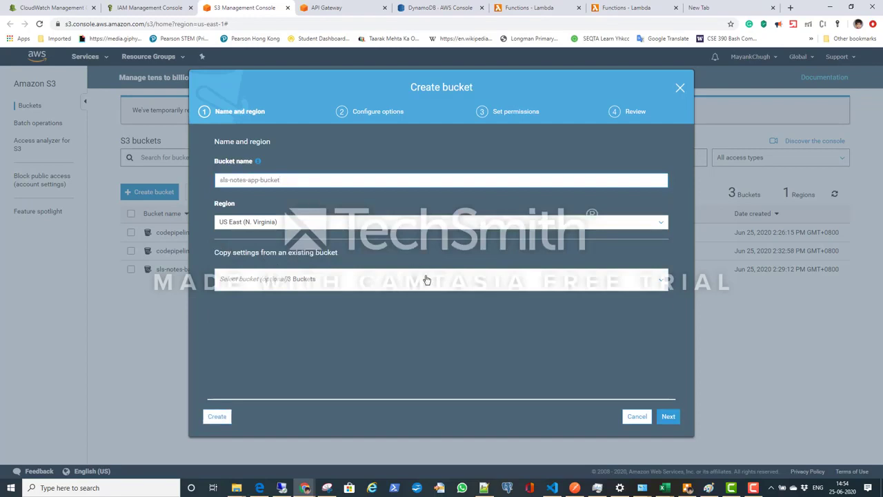
{"action": "left_click", "coordinate": [665, 417]}
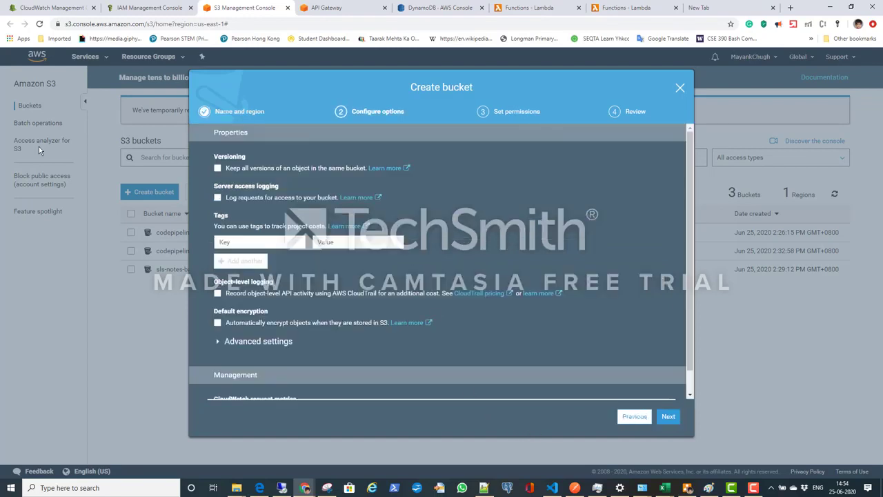
Step: Keep the bucket's default options, turn off Block all public access with the acknowledgement, and create the bucket
{"action": "left_click", "coordinate": [669, 417]}
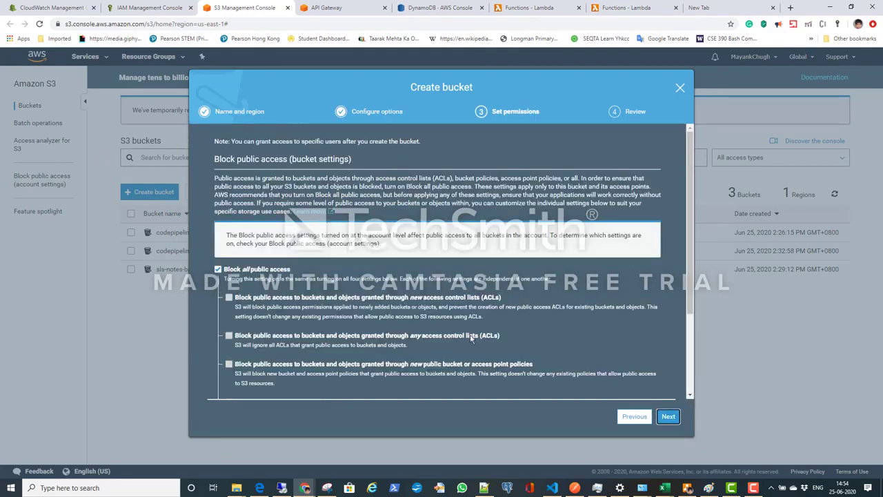
{"action": "left_click", "coordinate": [218, 269]}
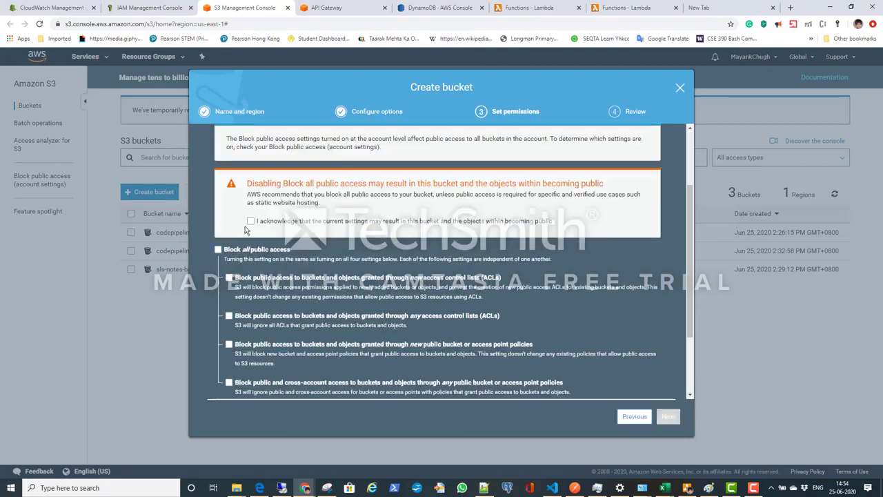
{"action": "left_click", "coordinate": [250, 222]}
{"action": "left_click", "coordinate": [668, 417]}
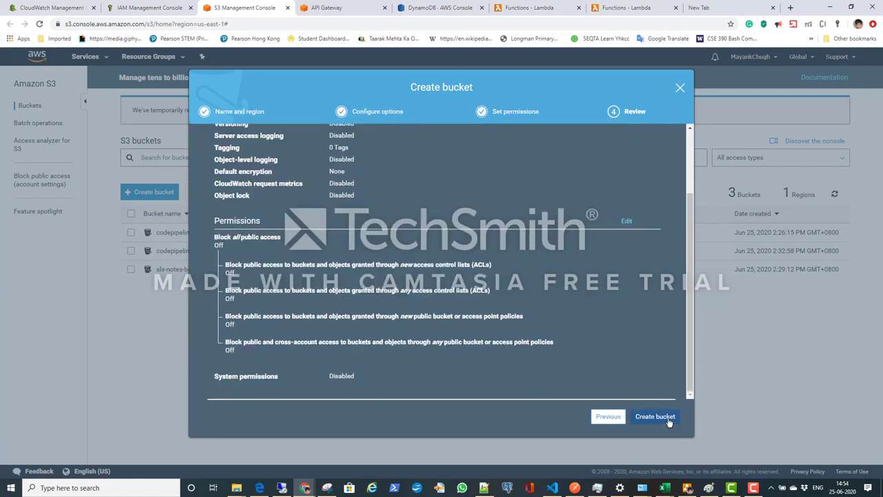
{"action": "left_click", "coordinate": [655, 416]}
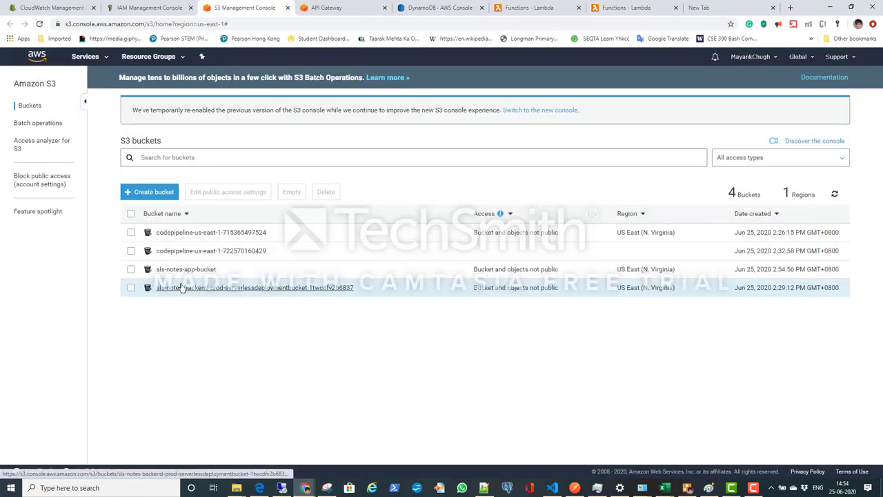
Step: Turn off Block all public access in the S3 account settings and approve the change with the word "confirm"
{"action": "left_click", "coordinate": [28, 181]}
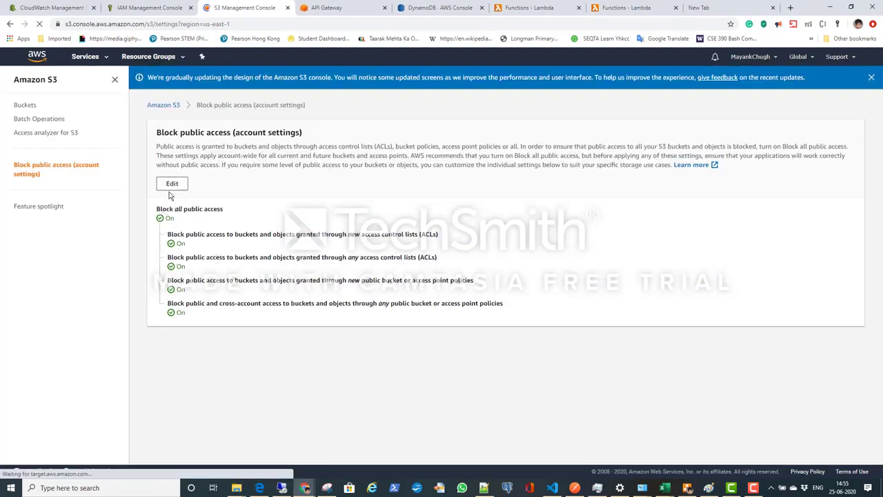
{"action": "left_click", "coordinate": [172, 184]}
{"action": "left_click", "coordinate": [160, 238]}
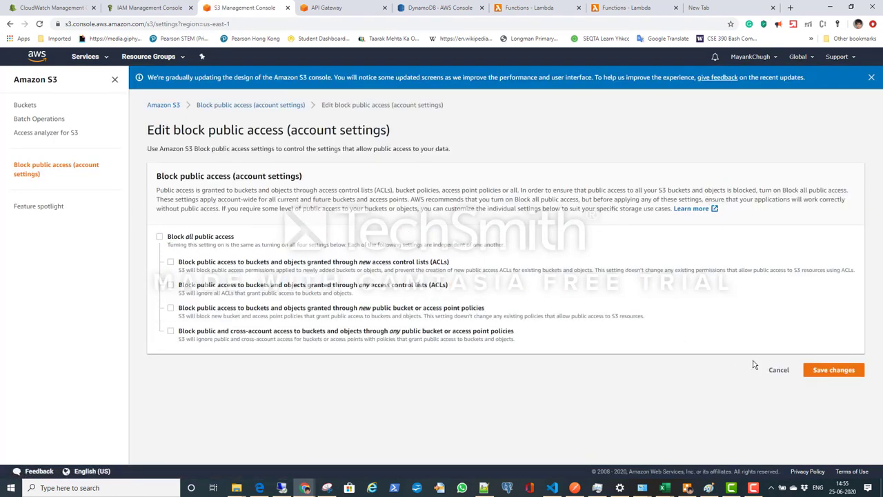
{"action": "left_click", "coordinate": [832, 372]}
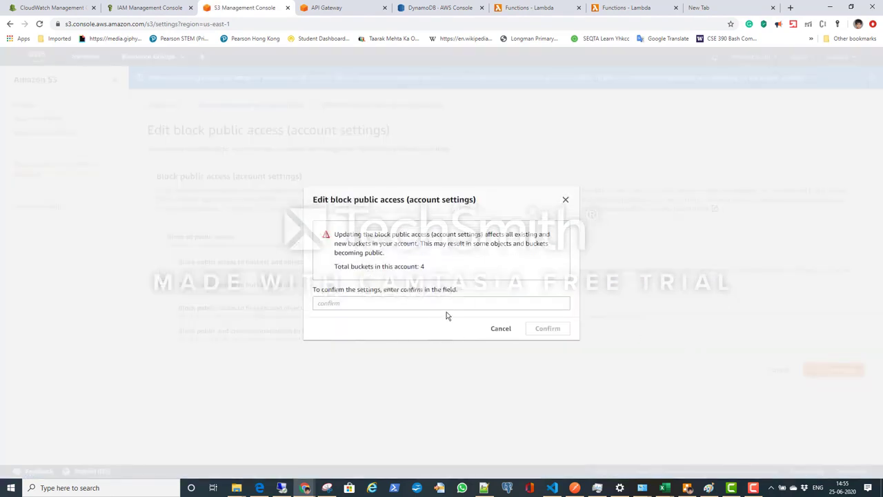
{"action": "left_click", "coordinate": [438, 306]}
{"action": "type", "text": "confi"}
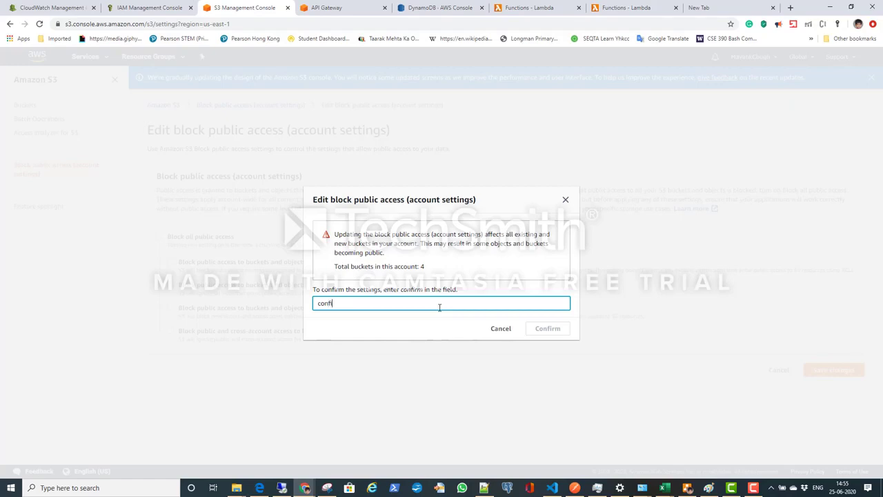
{"action": "type", "text": "rm"}
{"action": "left_click", "coordinate": [567, 330]}
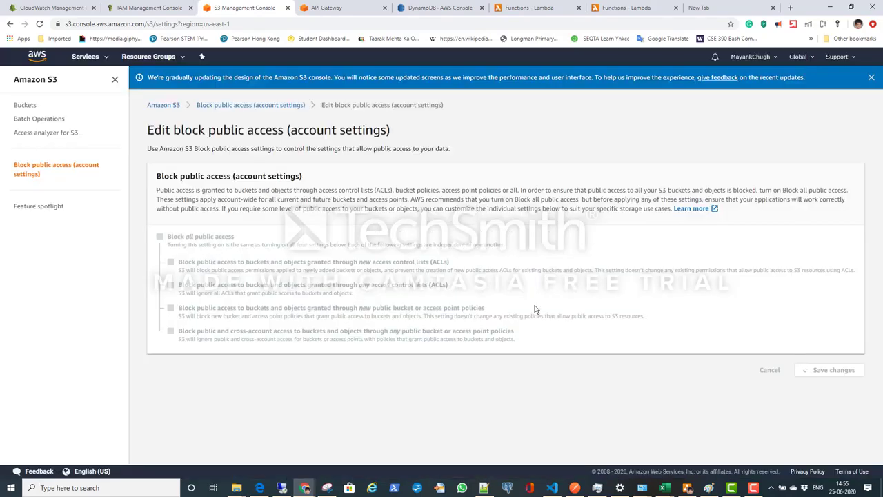
Step: Enable static website hosting on sls-notes-app-bucket with index.html as the index document
{"action": "left_click", "coordinate": [29, 109]}
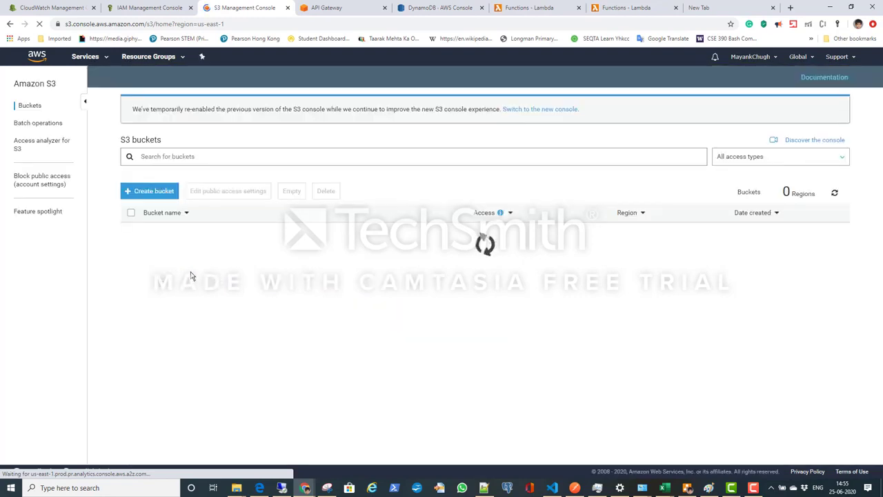
{"action": "left_click", "coordinate": [175, 270]}
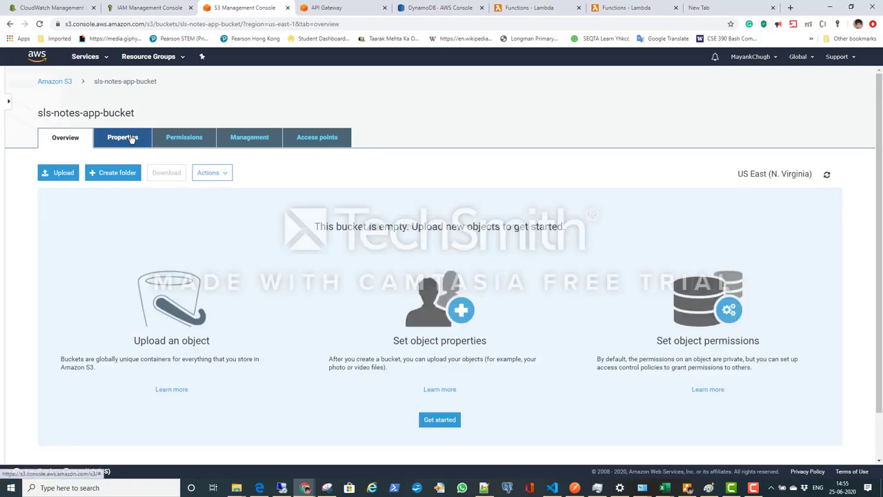
{"action": "left_click", "coordinate": [131, 139]}
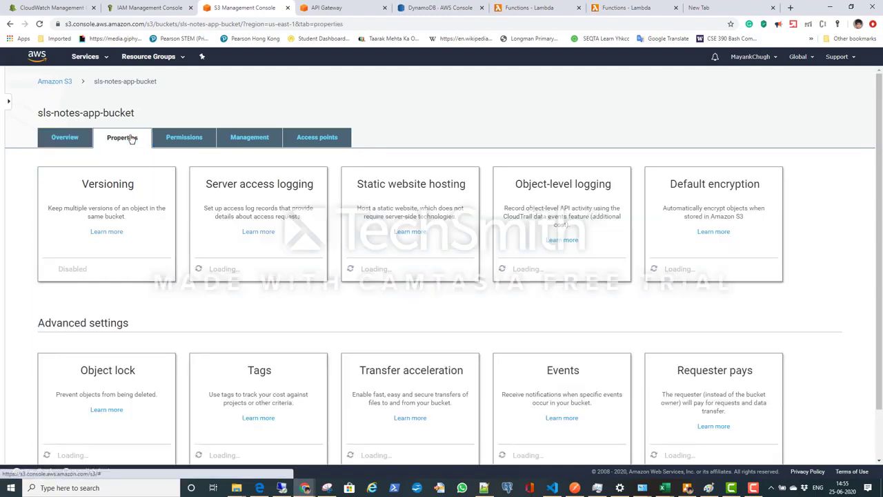
{"action": "left_click", "coordinate": [392, 190]}
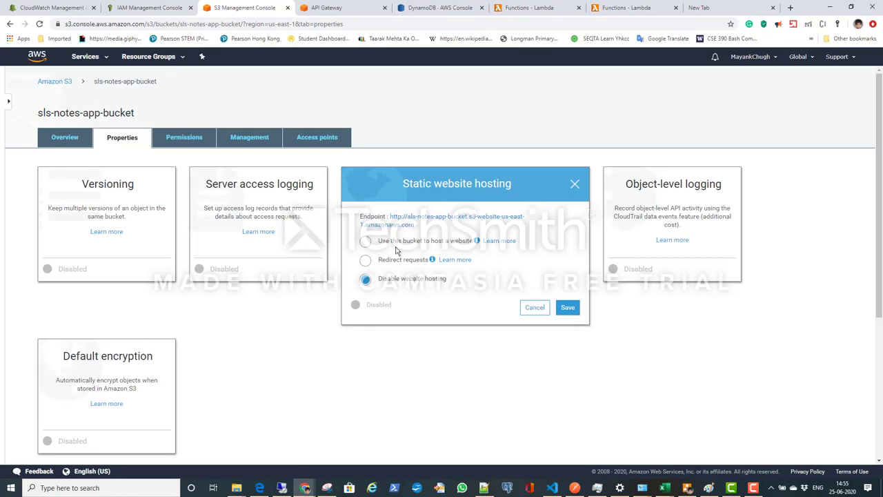
{"action": "left_click", "coordinate": [397, 243]}
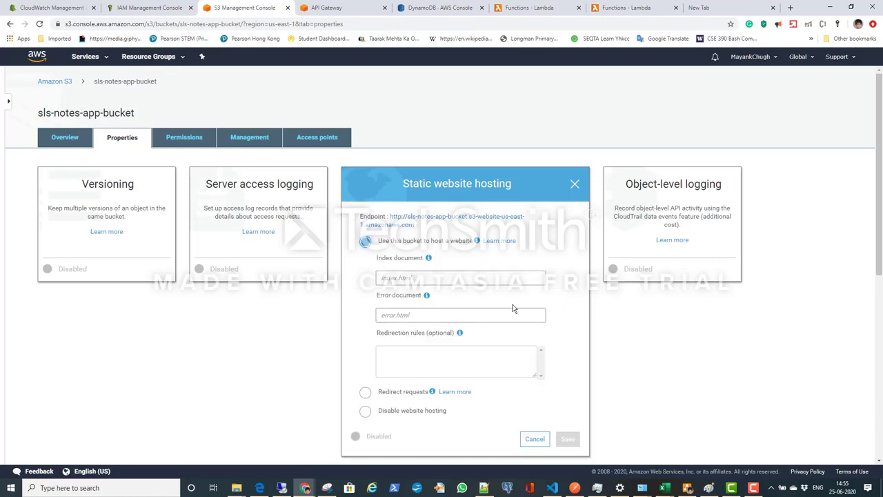
{"action": "left_click", "coordinate": [434, 278]}
{"action": "type", "text": "index.html"}
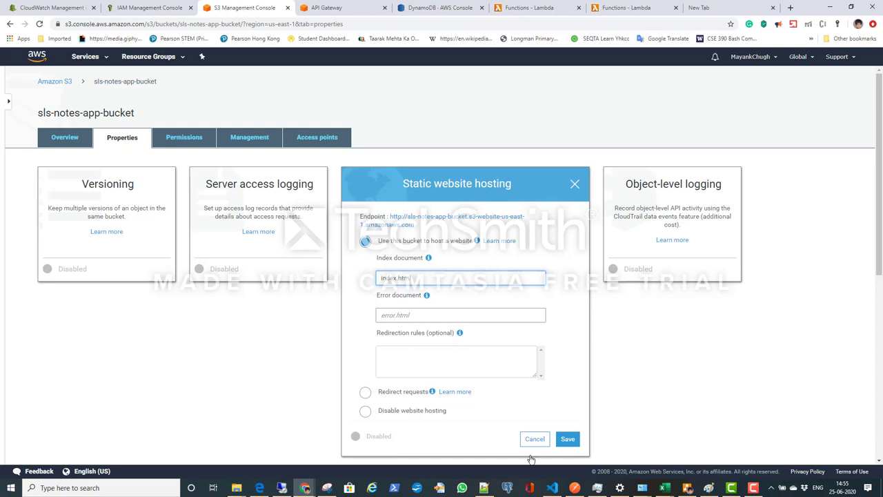
{"action": "left_click", "coordinate": [567, 439]}
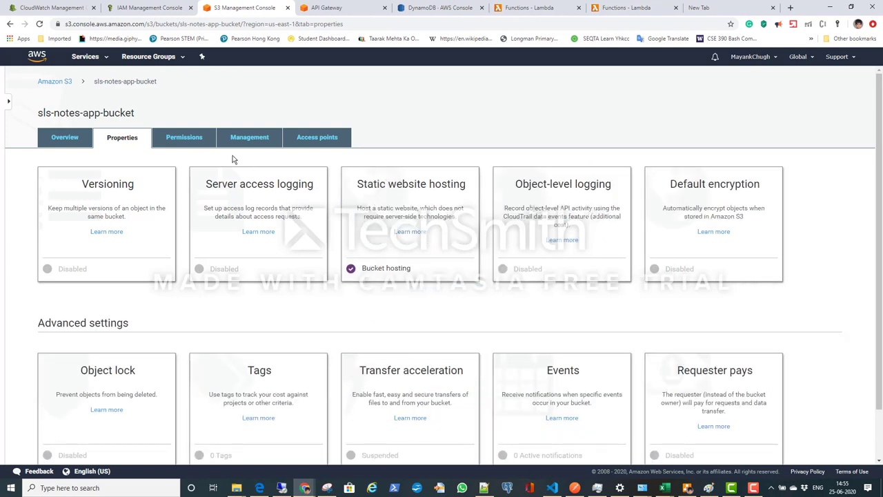
Step: Review the overview, hosting property and public access permissions of sls-notes-app-bucket, and return to the bucket list
{"action": "left_click", "coordinate": [65, 137]}
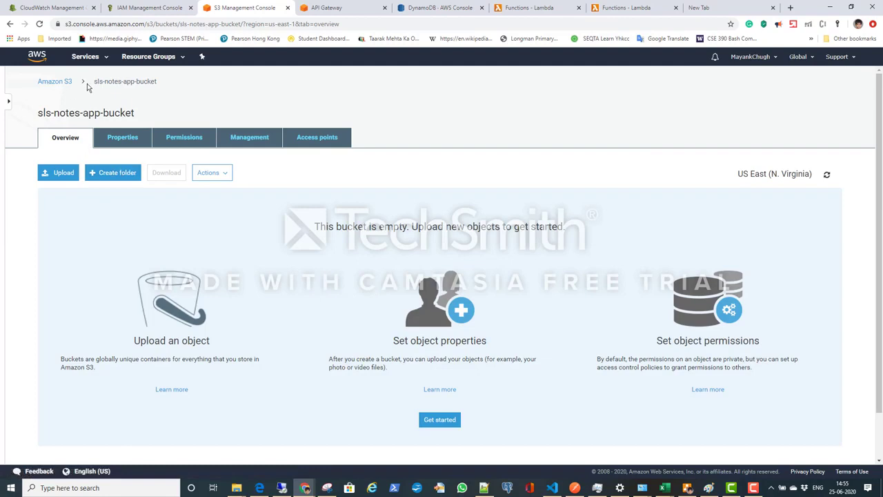
{"action": "left_click", "coordinate": [131, 138]}
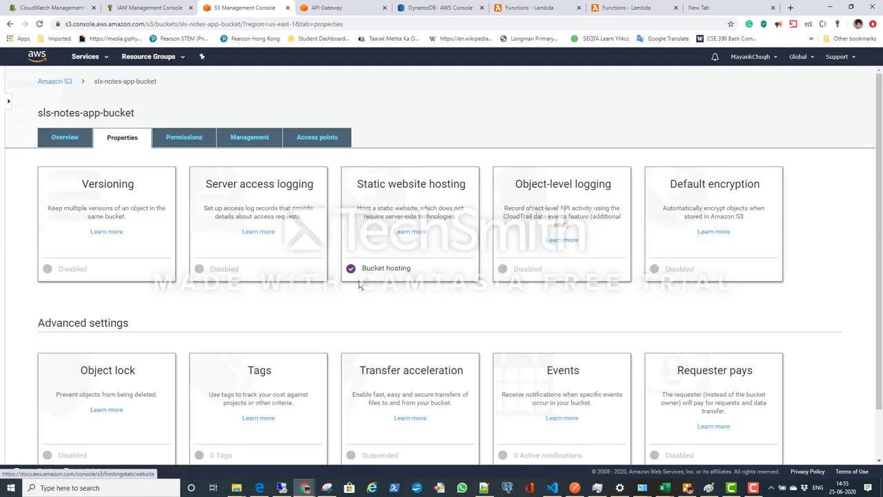
{"action": "left_click", "coordinate": [184, 138]}
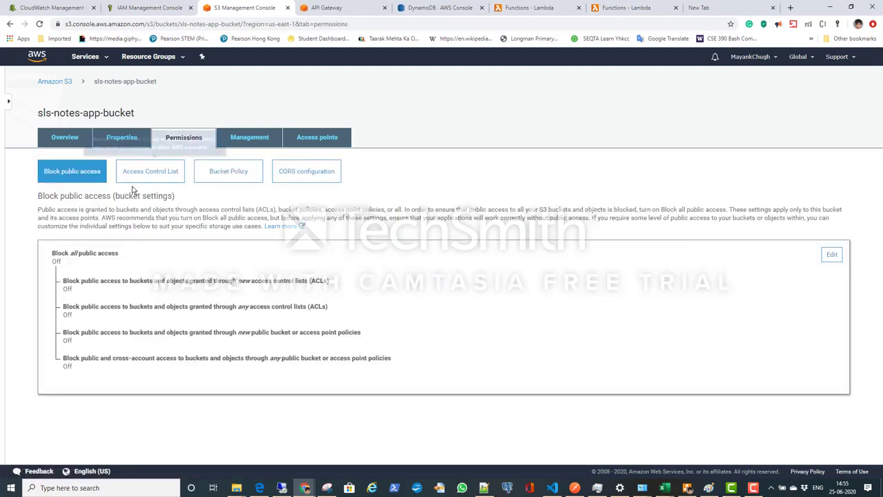
{"action": "left_click", "coordinate": [71, 142]}
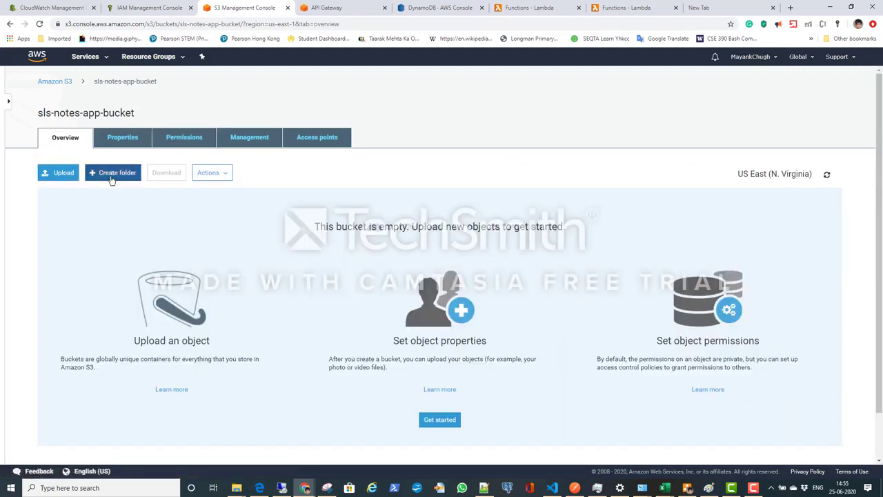
{"action": "left_click", "coordinate": [55, 82]}
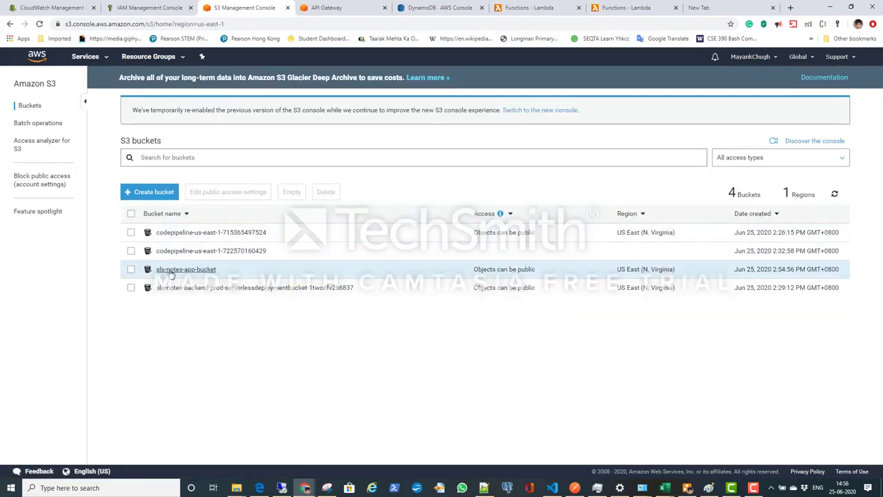
Step: Turn off Block all public access for sls-notes-app-bucket from the bucket list and approve the change with the word "confirm"
{"action": "left_click", "coordinate": [131, 269]}
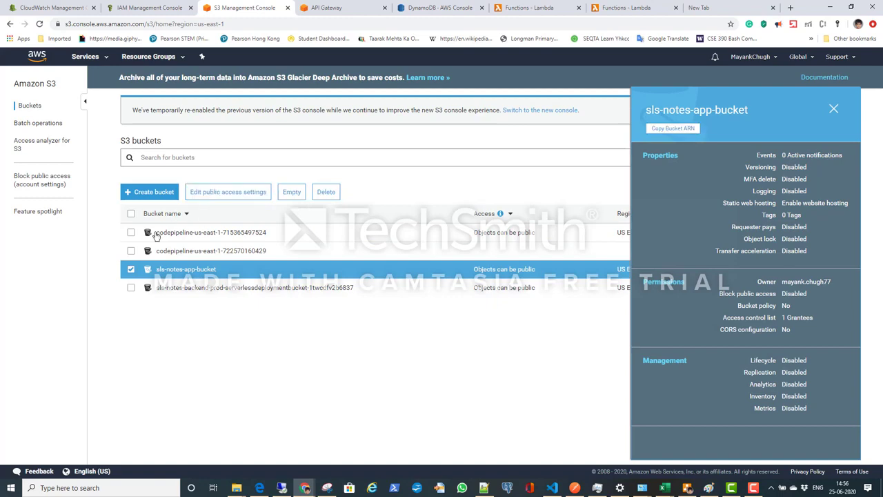
{"action": "left_click", "coordinate": [229, 192]}
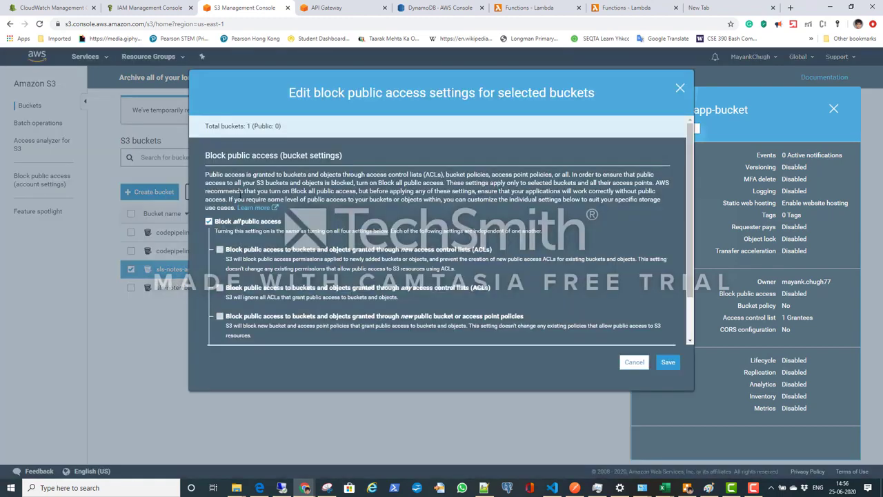
{"action": "left_click", "coordinate": [210, 221]}
{"action": "left_click", "coordinate": [666, 363]}
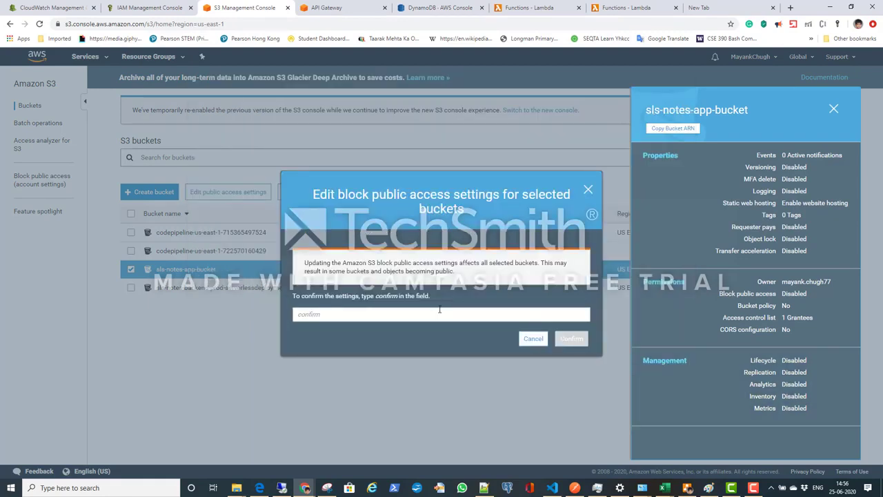
{"action": "type", "text": "confirm"}
{"action": "left_click", "coordinate": [577, 339]}
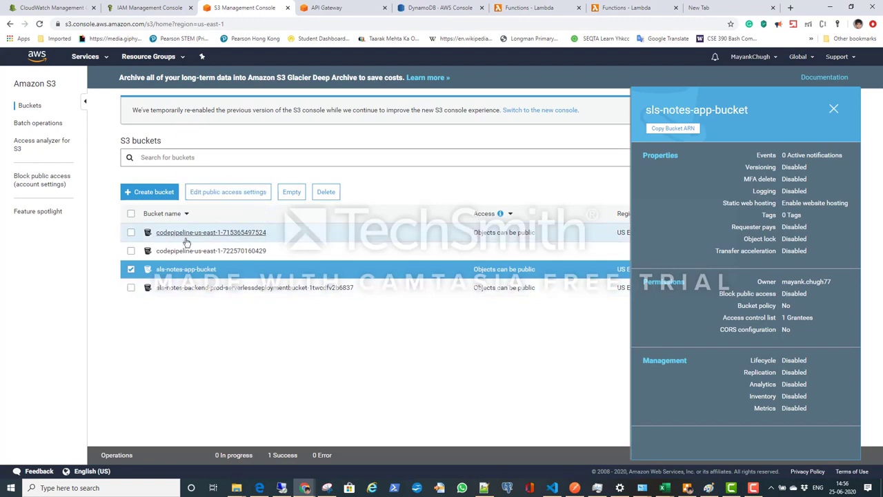
{"action": "left_click", "coordinate": [131, 271]}
Step: Open the bucket policy editor of sls-notes-app-bucket and launch the AWS Policy Generator from it
{"action": "left_click", "coordinate": [178, 269]}
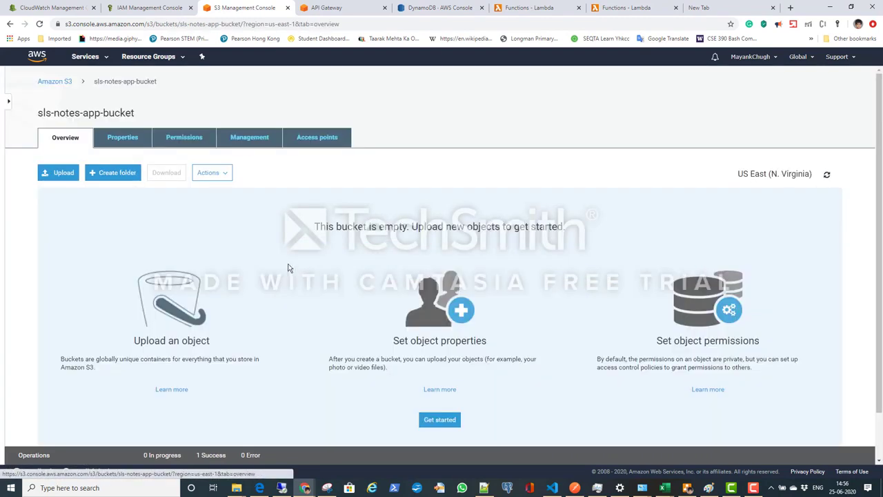
{"action": "left_click", "coordinate": [192, 144]}
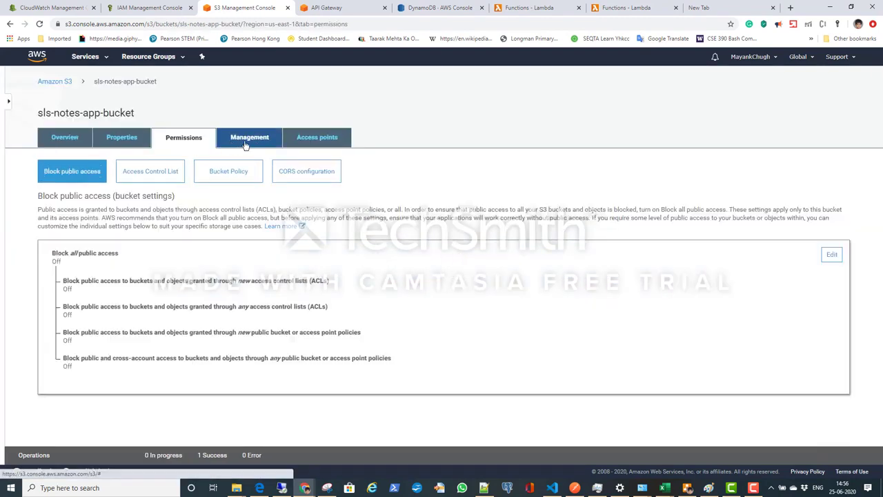
{"action": "left_click", "coordinate": [234, 174]}
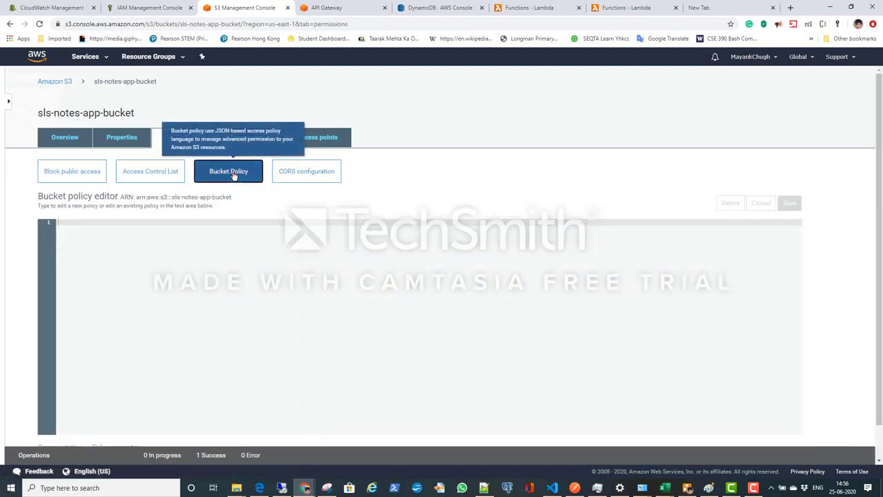
{"action": "scroll", "coordinate": [276, 304], "scroll_direction": "down", "scroll_amount": 1}
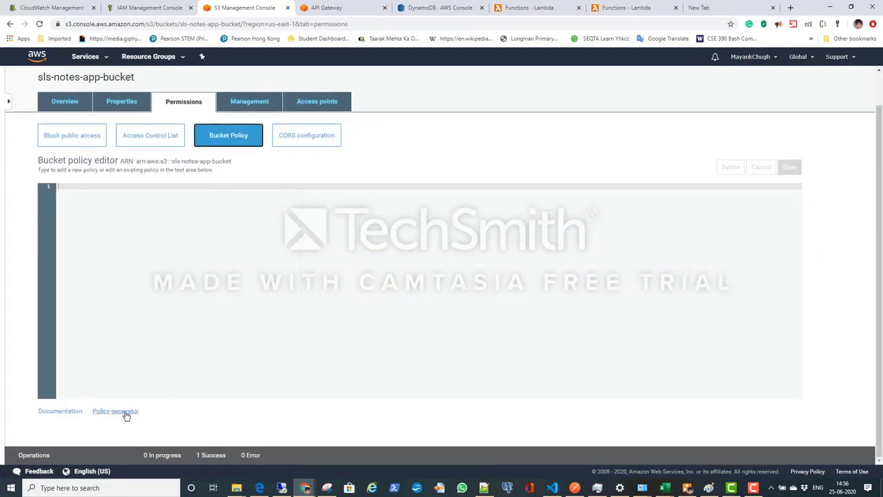
{"action": "left_click", "coordinate": [124, 415]}
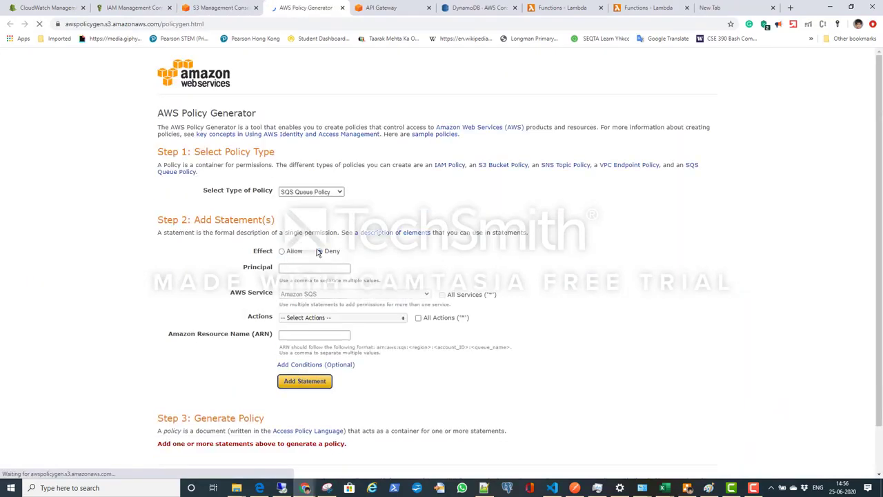
{"action": "left_click", "coordinate": [319, 250]}
{"action": "left_click", "coordinate": [311, 268]}
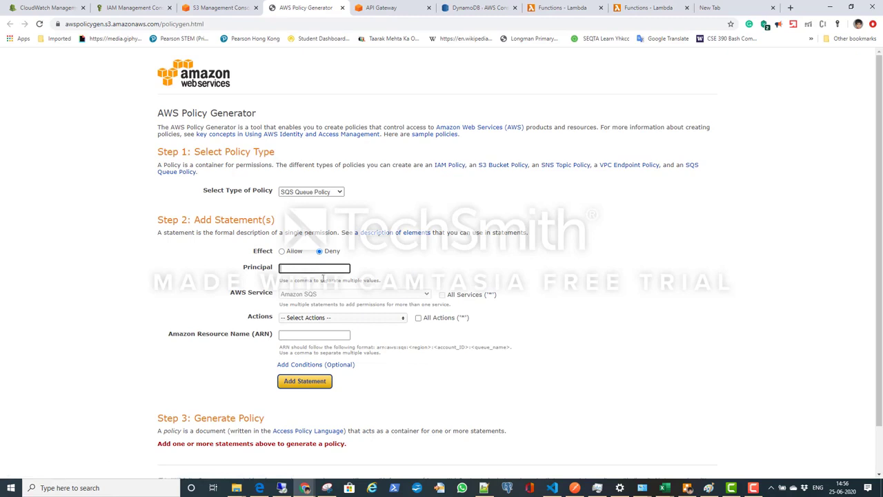
{"action": "key", "text": "Return"}
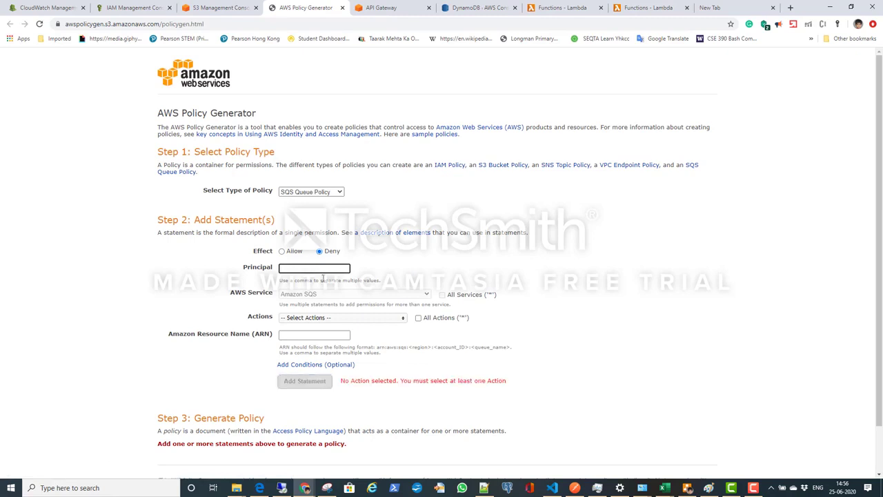
{"action": "left_click", "coordinate": [364, 319]}
{"action": "left_click_drag", "start_coordinate": [403, 352], "coordinate": [402, 397]}
{"action": "scroll", "coordinate": [402, 397], "scroll_direction": "up", "scroll_amount": 3}
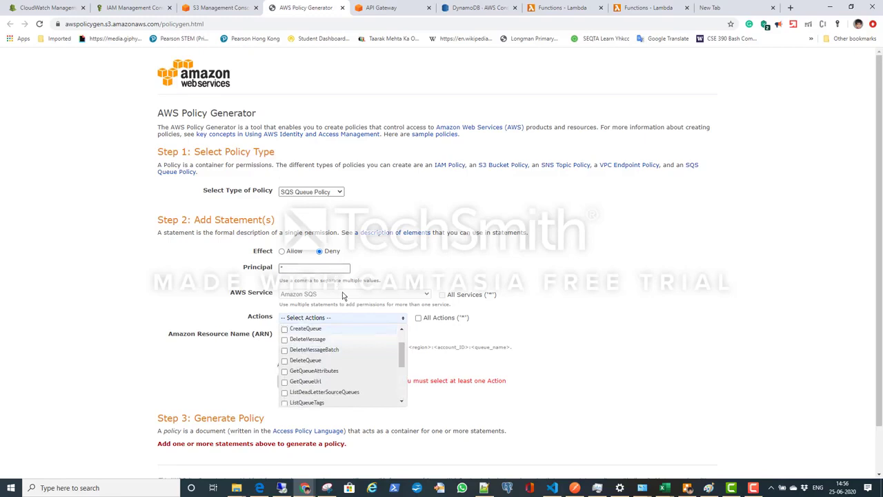
{"action": "left_click", "coordinate": [411, 298]}
{"action": "left_click", "coordinate": [322, 270]}
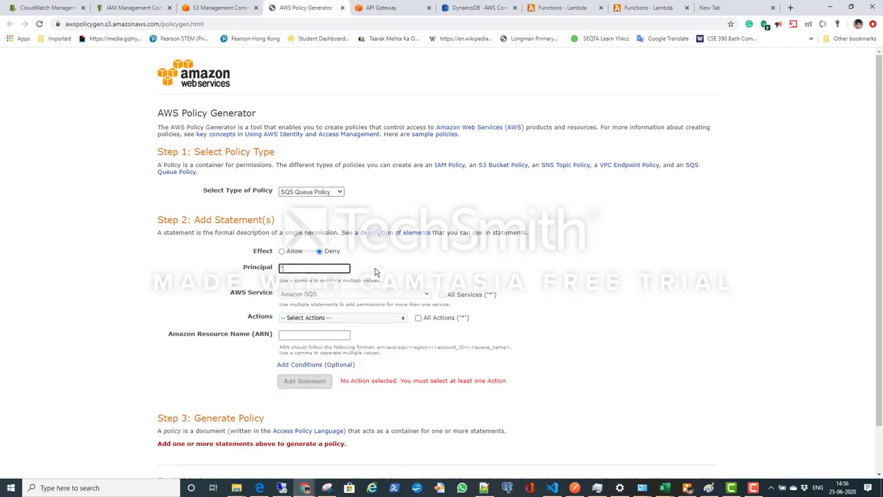
{"action": "left_click", "coordinate": [435, 293]}
Step: Set the policy type to S3 Bucket Policy and enter * as the principal of the Allow statement
{"action": "left_click", "coordinate": [328, 191]}
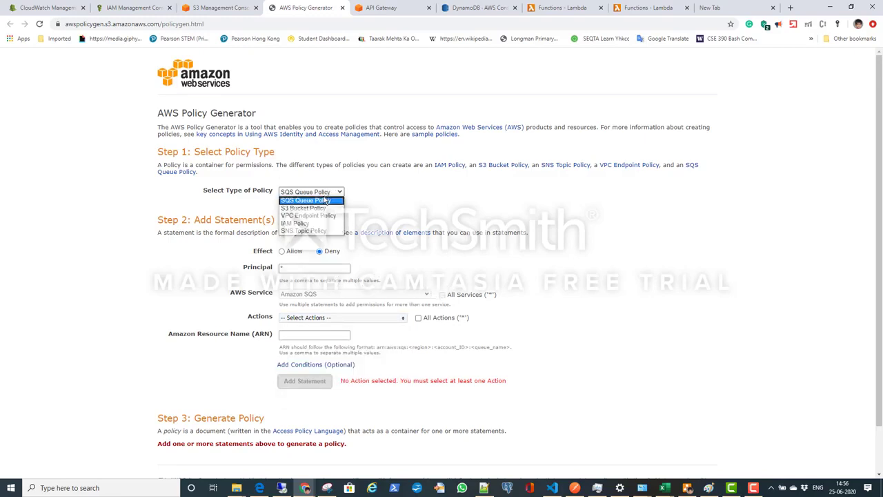
{"action": "left_click", "coordinate": [310, 208]}
{"action": "left_click", "coordinate": [329, 268]}
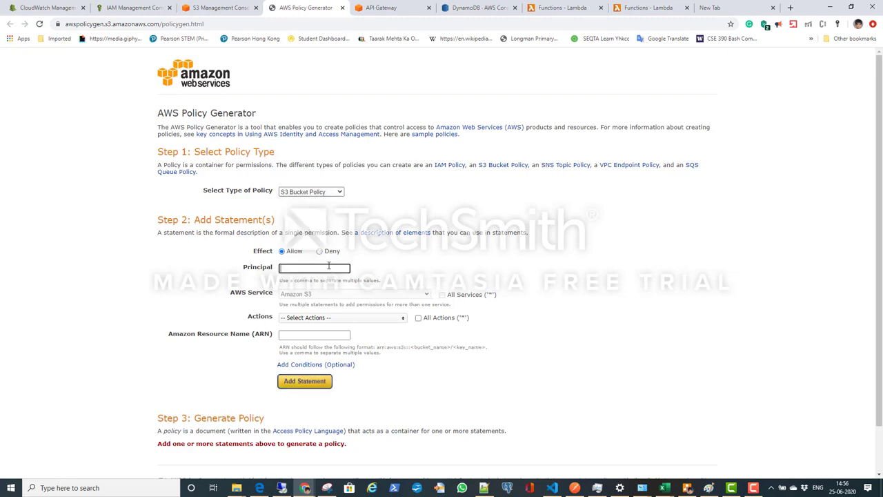
Step: Select GetObject as the statement's only allowed Amazon S3 action
{"action": "left_click", "coordinate": [403, 317]}
{"action": "left_click_drag", "start_coordinate": [404, 339], "coordinate": [405, 351]}
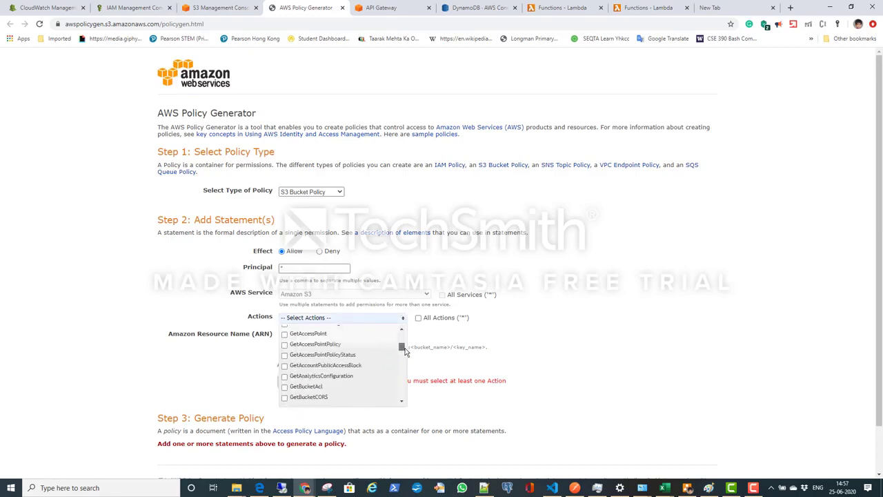
{"action": "scroll", "coordinate": [397, 359], "scroll_direction": "down", "scroll_amount": 2}
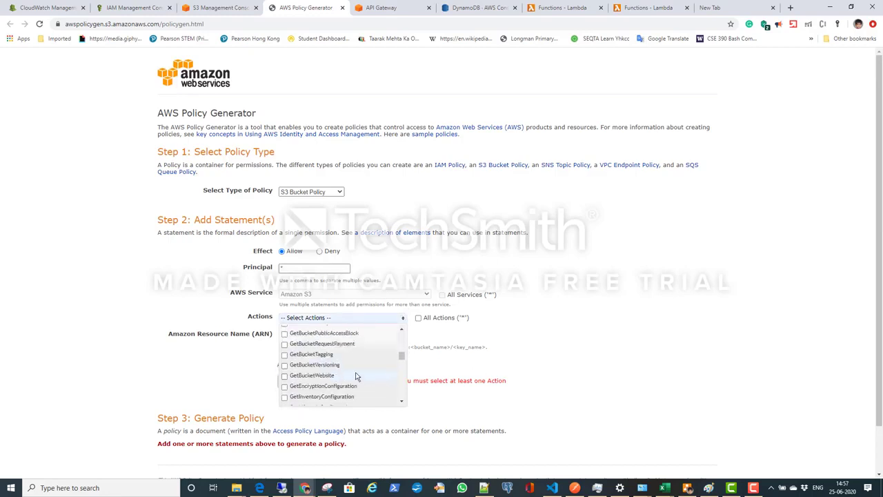
{"action": "left_click", "coordinate": [402, 329]}
{"action": "left_click", "coordinate": [401, 329]}
{"action": "left_click", "coordinate": [402, 329]}
{"action": "left_click", "coordinate": [401, 330]}
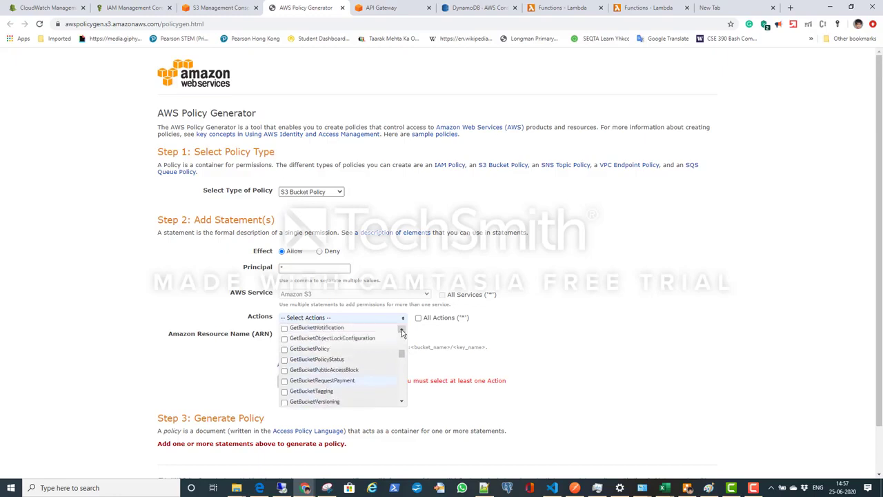
{"action": "left_click", "coordinate": [402, 330]}
{"action": "left_click", "coordinate": [402, 329]}
{"action": "left_click", "coordinate": [402, 330]}
{"action": "left_click", "coordinate": [402, 329]}
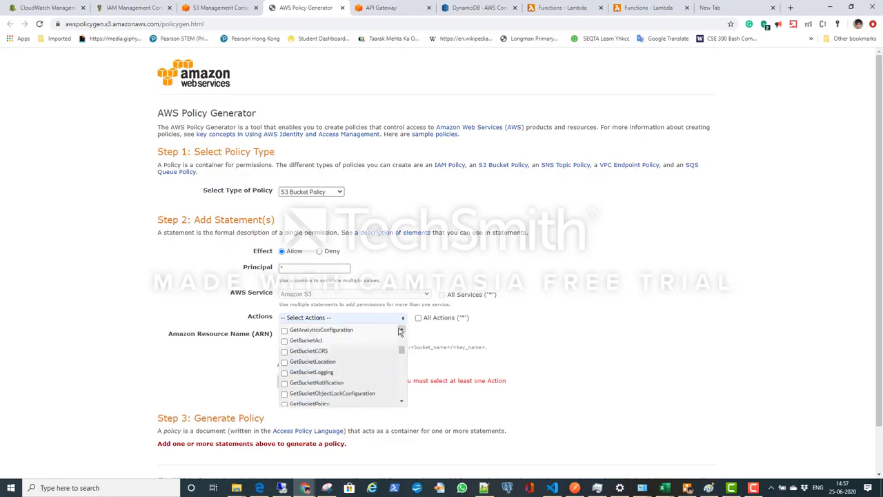
{"action": "left_click", "coordinate": [401, 330]}
{"action": "left_click", "coordinate": [402, 330]}
{"action": "left_click", "coordinate": [401, 330]}
{"action": "left_click", "coordinate": [402, 330]}
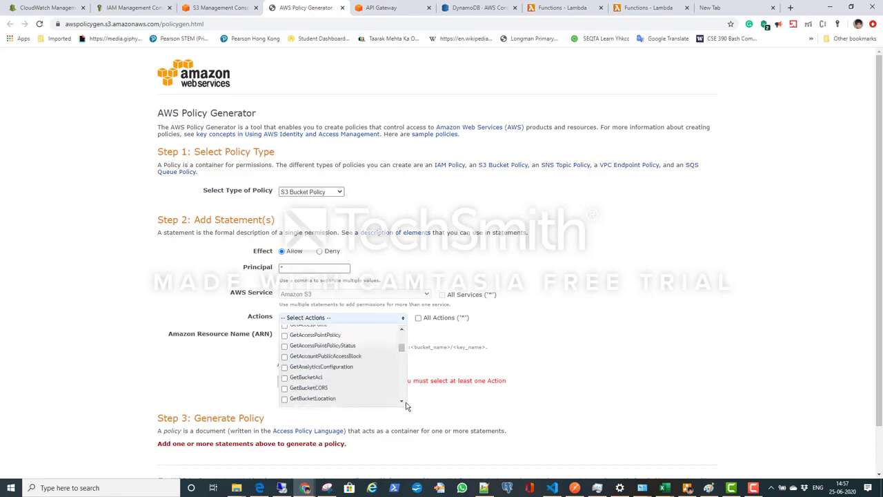
{"action": "left_click", "coordinate": [402, 401]}
{"action": "left_click", "coordinate": [401, 401]}
{"action": "left_click", "coordinate": [401, 401]}
{"action": "left_click", "coordinate": [401, 401]}
{"action": "left_click", "coordinate": [401, 401]}
{"action": "left_click", "coordinate": [402, 401]}
{"action": "left_click", "coordinate": [401, 401]}
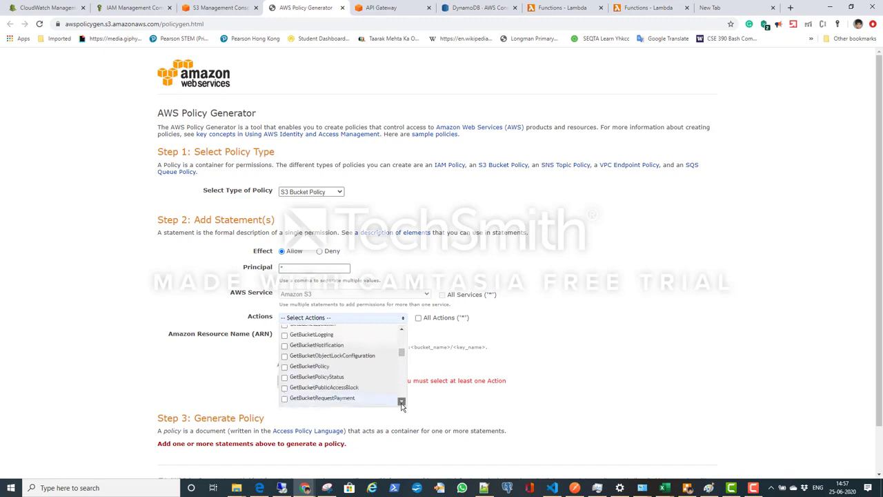
{"action": "left_click_drag", "start_coordinate": [401, 403], "coordinate": [402, 403]}
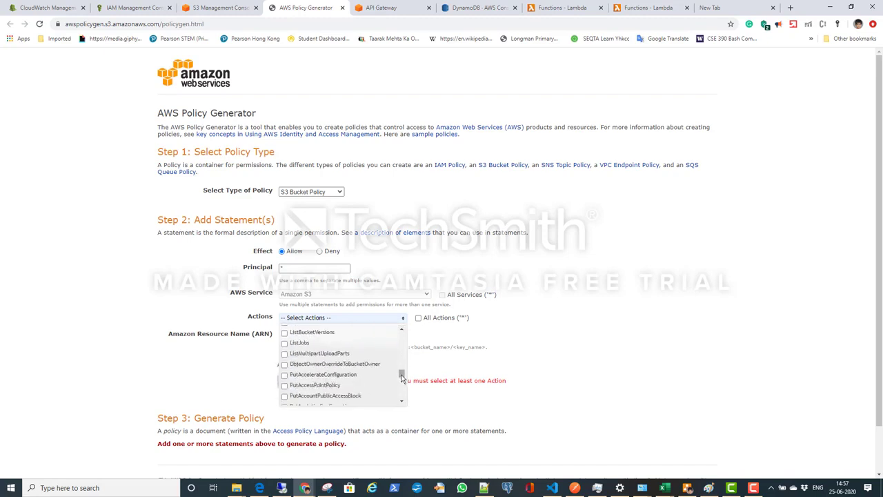
{"action": "left_click_drag", "start_coordinate": [401, 373], "coordinate": [402, 361]}
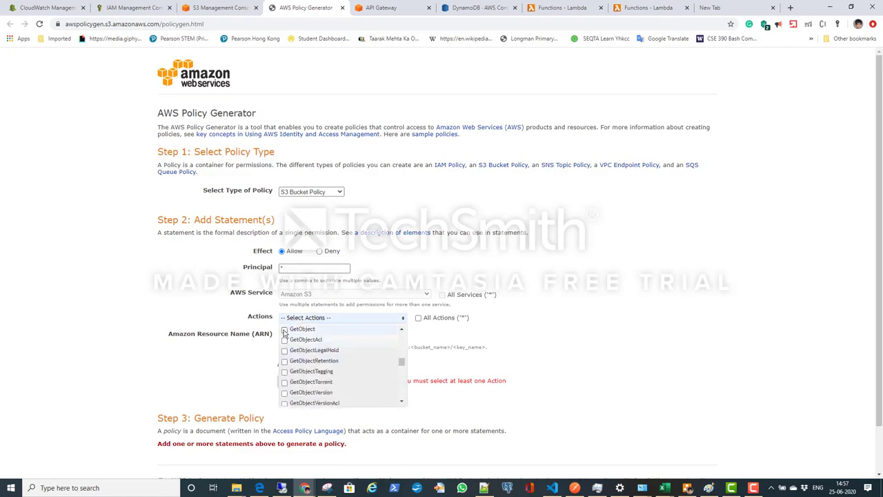
{"action": "left_click", "coordinate": [284, 330]}
{"action": "left_click", "coordinate": [454, 346]}
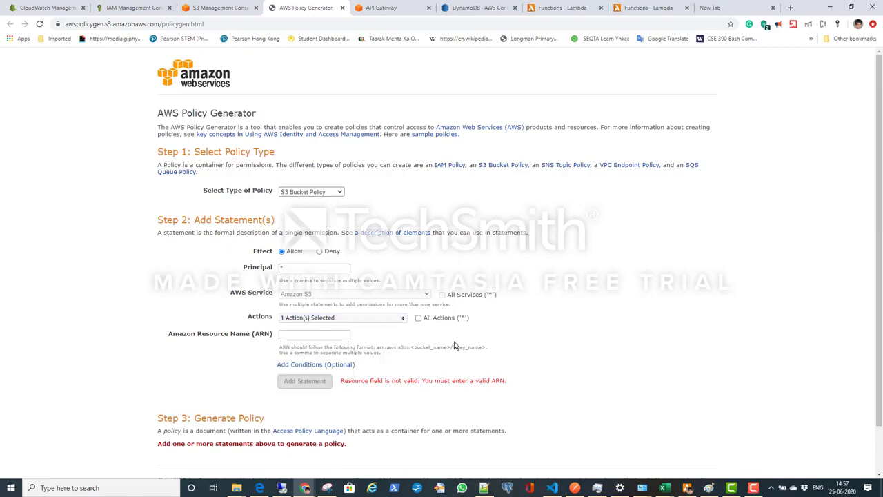
Step: Enter arn:aws:s3:::sls-notes-app-bucket/* as the Amazon Resource Name and add the statement to the policy
{"action": "left_click", "coordinate": [332, 337]}
{"action": "type", "text": "arn:aws:s3:::sls-notes-app-bucket"}
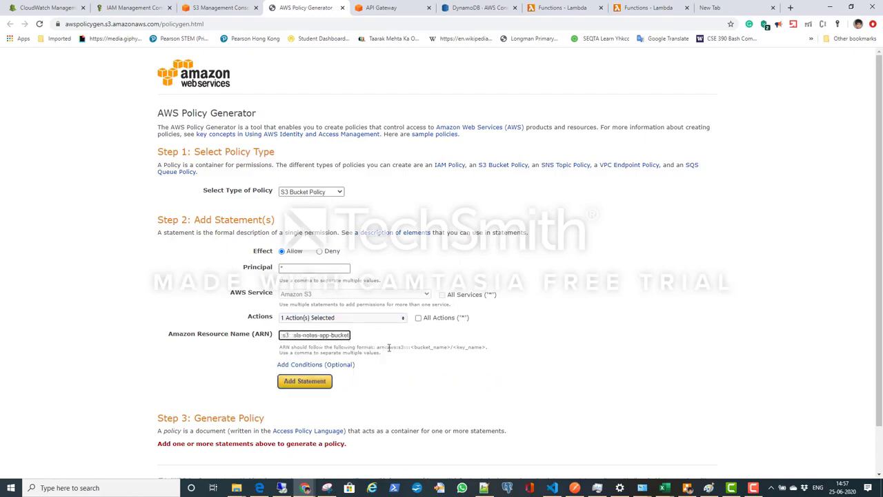
{"action": "type", "text": "/*"}
{"action": "left_click", "coordinate": [312, 385]}
Step: Generate the policy, copy its whole JSON document and close the document window
{"action": "scroll", "coordinate": [314, 385], "scroll_direction": "down", "scroll_amount": 3}
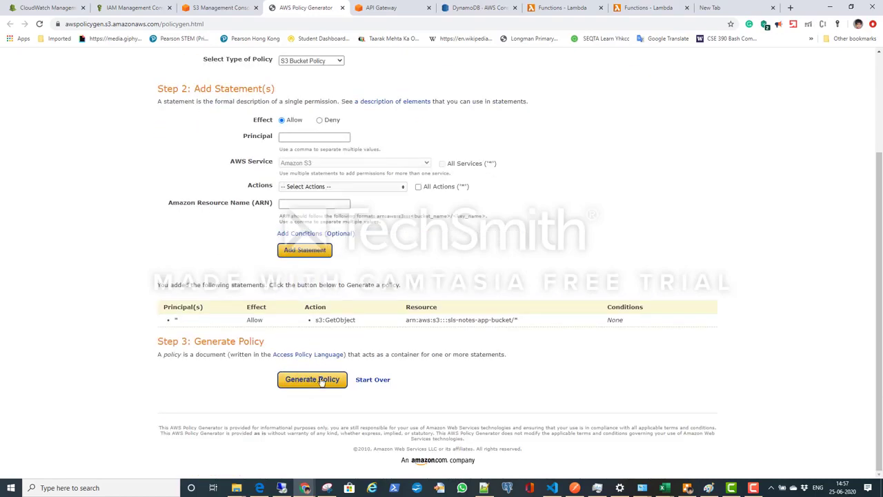
{"action": "left_click", "coordinate": [321, 381]}
{"action": "left_click_drag", "start_coordinate": [362, 301], "coordinate": [183, 119]}
{"action": "key", "text": "ctrl+c"}
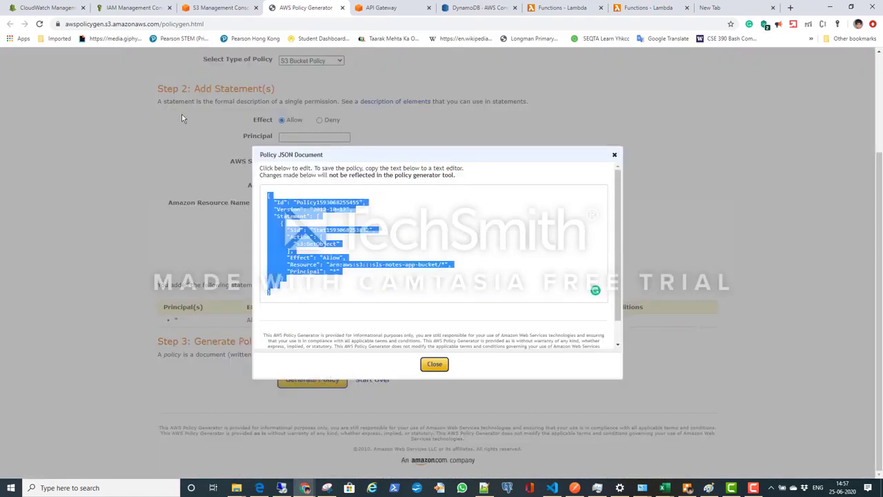
{"action": "left_click", "coordinate": [441, 367]}
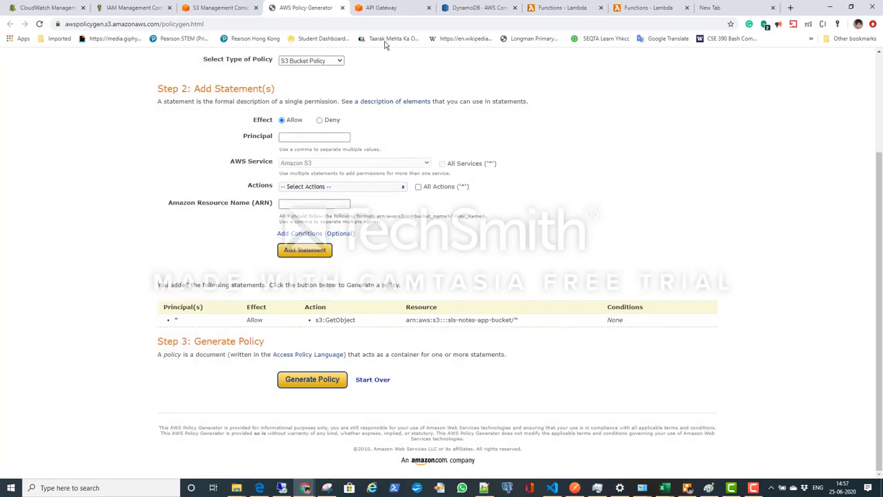
Step: Paste the generated JSON into the bucket policy editor of sls-notes-app-bucket and save the policy
{"action": "left_click", "coordinate": [220, 8]}
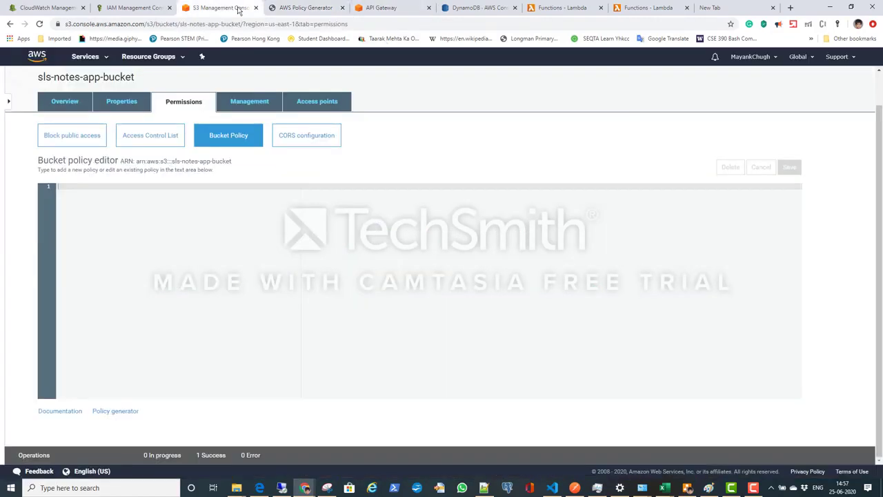
{"action": "key", "text": "ctrl+v"}
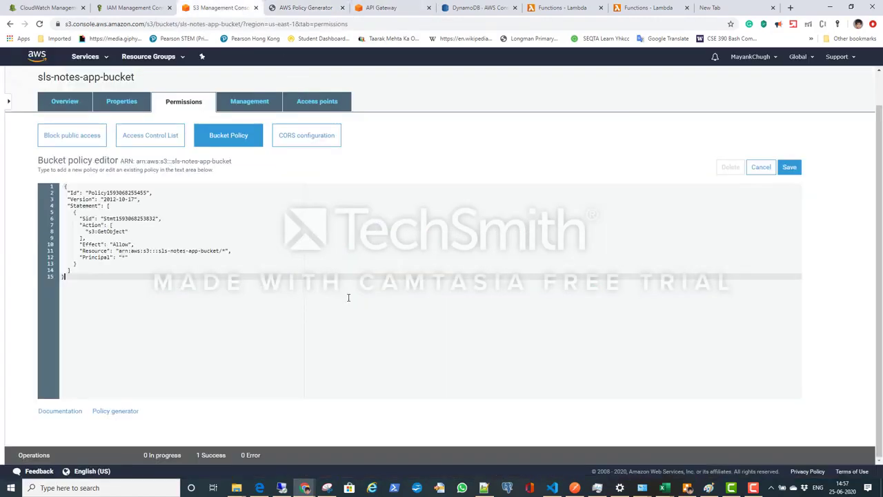
{"action": "left_click", "coordinate": [789, 167]}
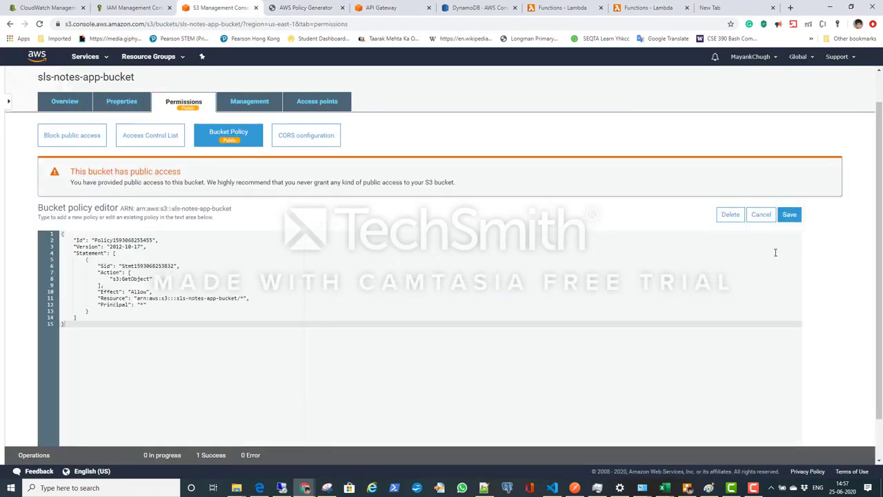
Step: Check the overview and permissions of sls-notes-app-bucket, and return to the bucket list to review its access status
{"action": "left_click", "coordinate": [65, 103]}
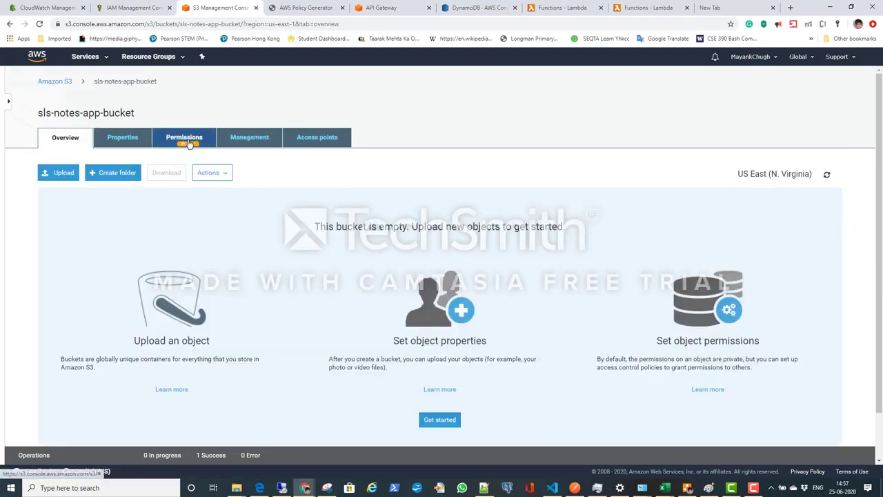
{"action": "left_click", "coordinate": [185, 137]}
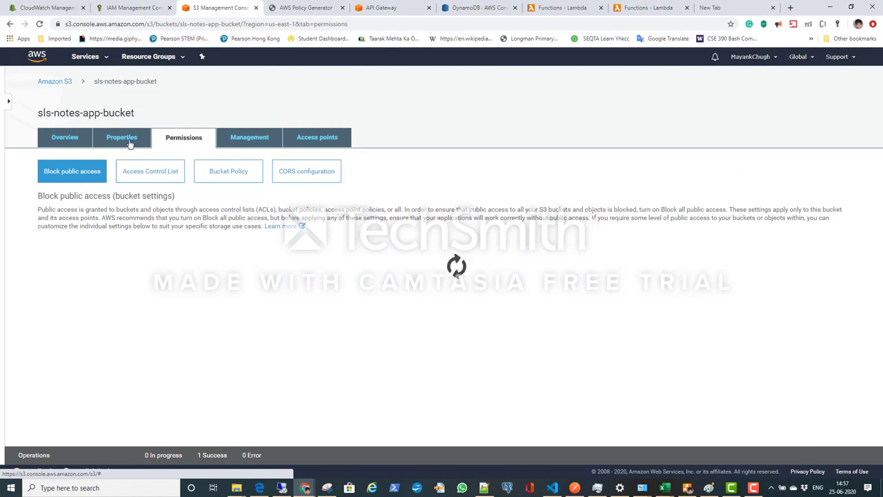
{"action": "left_click", "coordinate": [84, 138]}
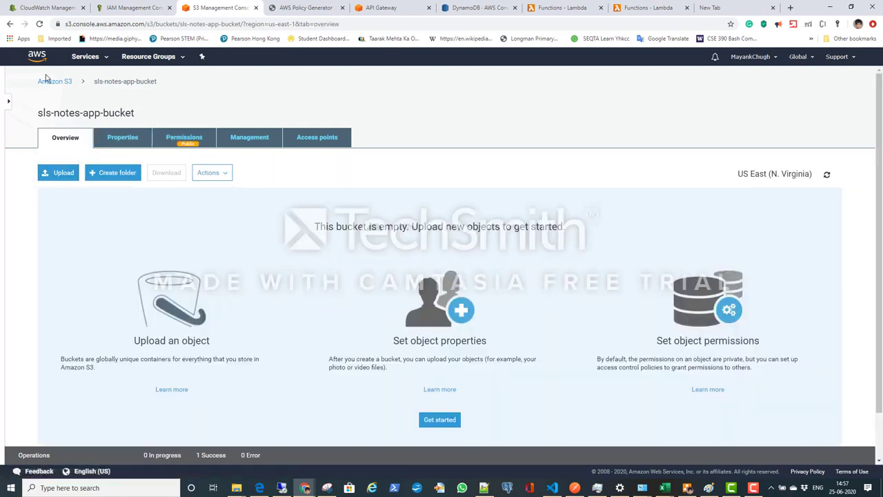
{"action": "left_click", "coordinate": [50, 81]}
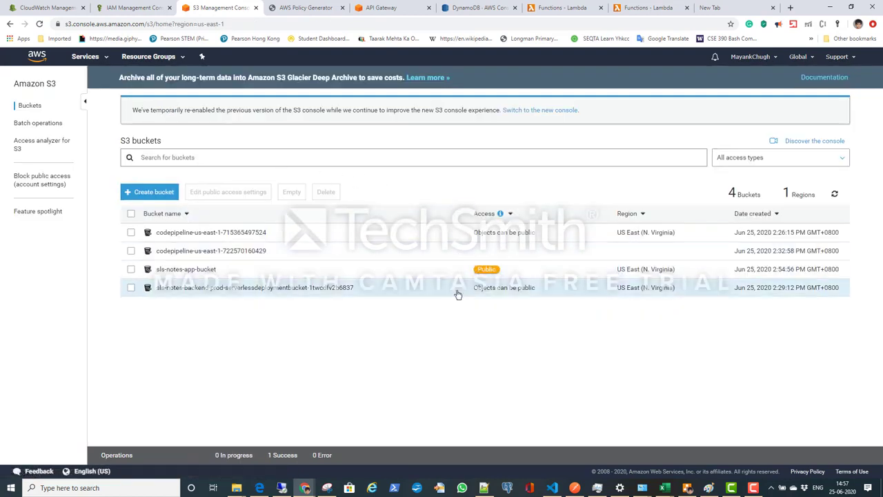
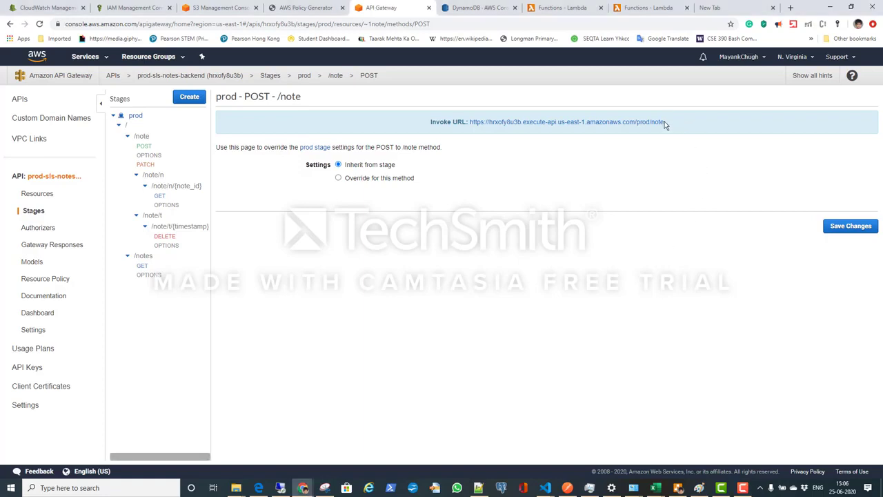
Step: Highlight the Invoke URL of the prod POST /note method and the bucket name in the policy ARN of sls-notes-app-bucket
{"action": "left_click_drag", "start_coordinate": [664, 122], "coordinate": [472, 121]}
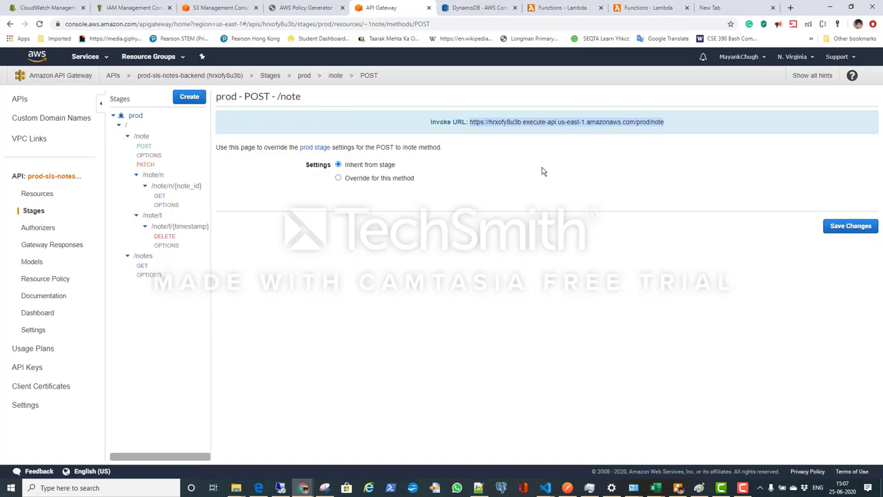
{"action": "left_click", "coordinate": [207, 9]}
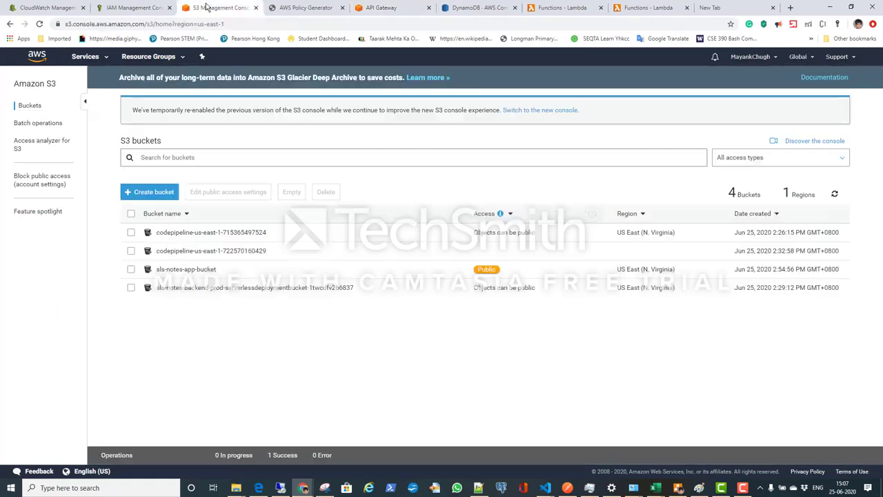
{"action": "left_click", "coordinate": [178, 270]}
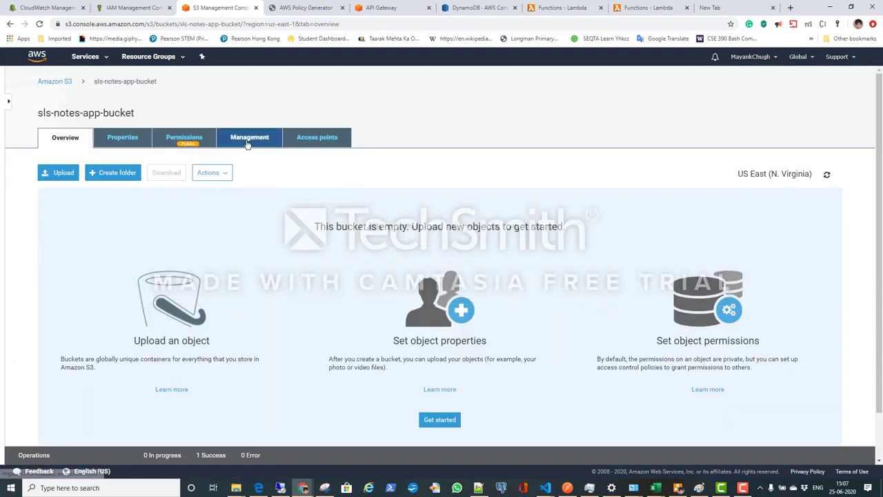
{"action": "left_click", "coordinate": [204, 140]}
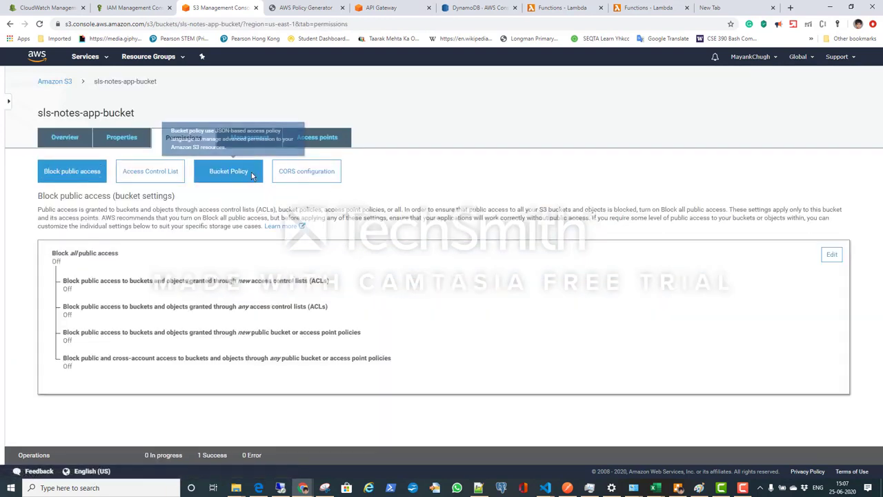
{"action": "left_click", "coordinate": [251, 175]}
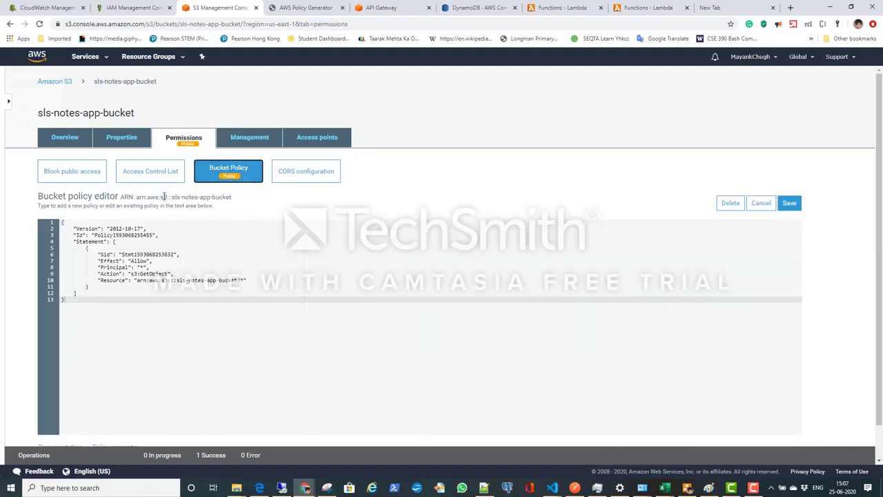
{"action": "left_click_drag", "start_coordinate": [173, 197], "coordinate": [241, 203]}
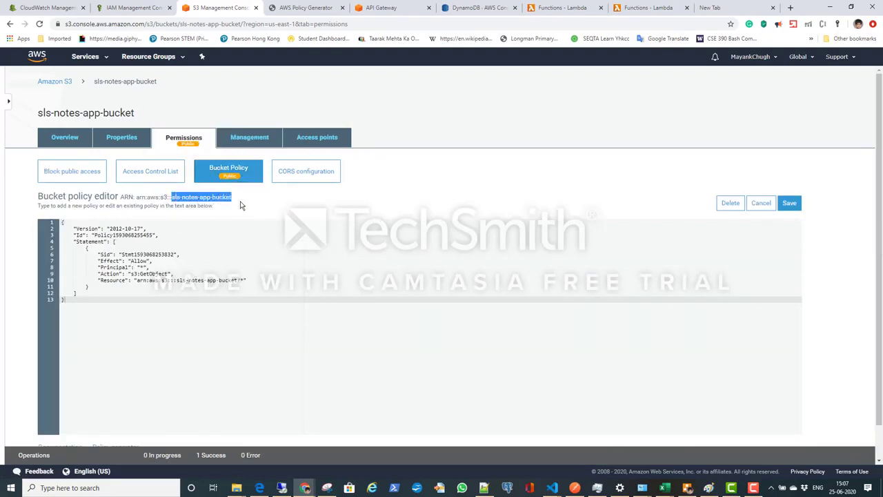
{"action": "left_click", "coordinate": [407, 10]}
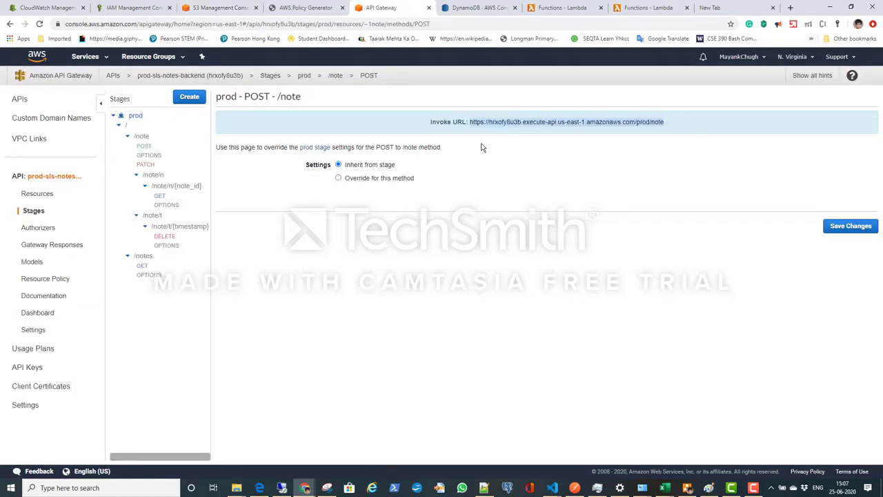
Step: Switch to Visual Studio Code and look through the HTML and TypeScript files in the notes component folder of sls-notes-app
{"action": "key", "text": "alt+Tab"}
{"action": "key", "text": "Tab"}
{"action": "key", "text": "Tab"}
{"action": "key", "text": "Tab"}
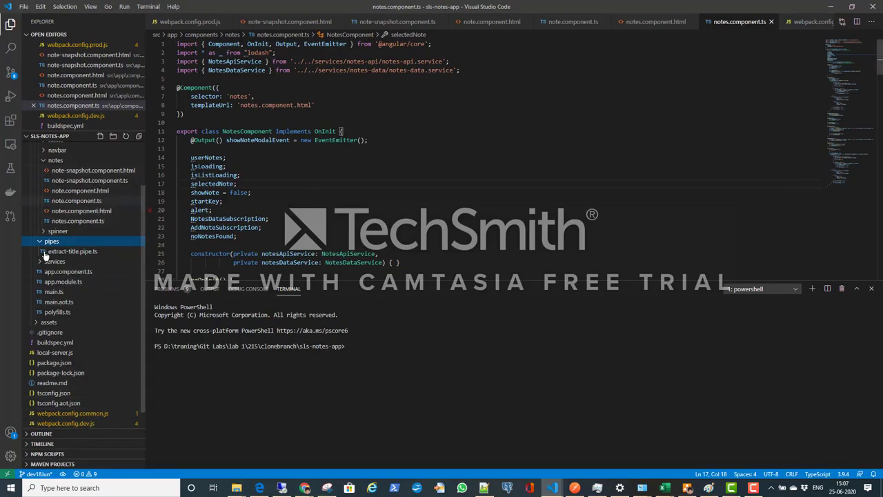
{"action": "left_click", "coordinate": [94, 170]}
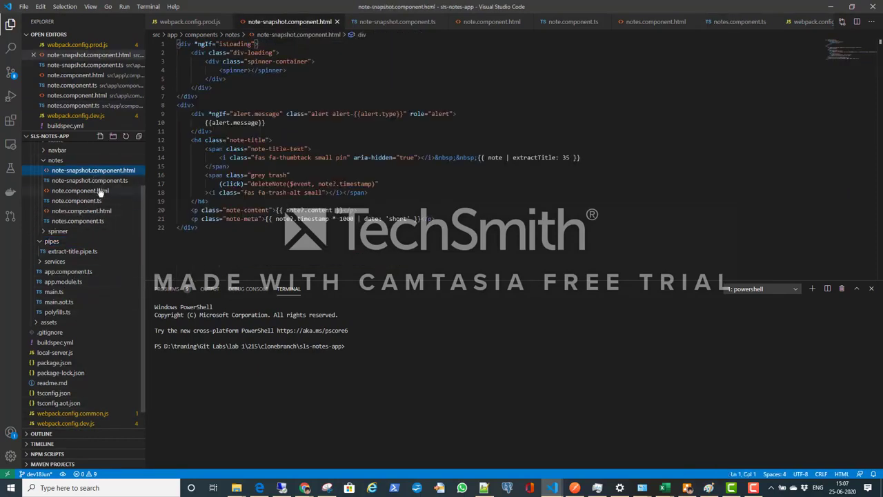
{"action": "left_click", "coordinate": [100, 181]}
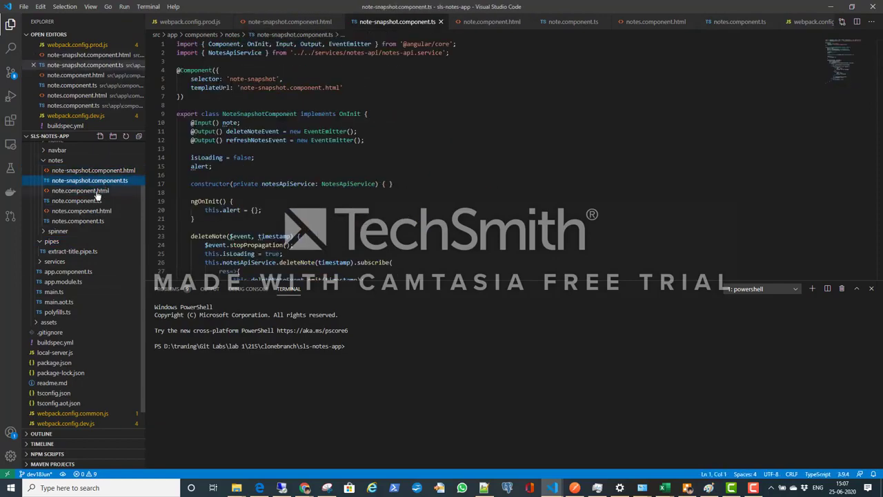
{"action": "left_click", "coordinate": [95, 194]}
{"action": "left_click", "coordinate": [91, 201]}
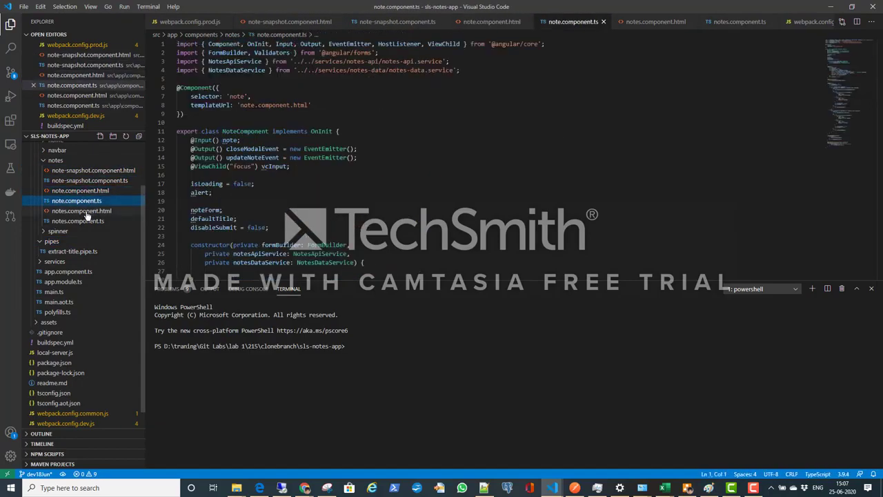
{"action": "left_click", "coordinate": [86, 211]}
{"action": "left_click", "coordinate": [81, 222]}
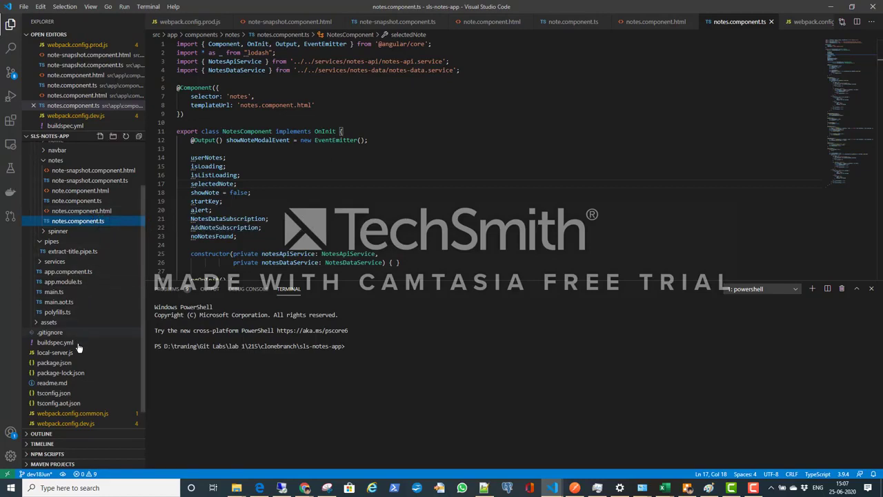
{"action": "left_click", "coordinate": [293, 219]}
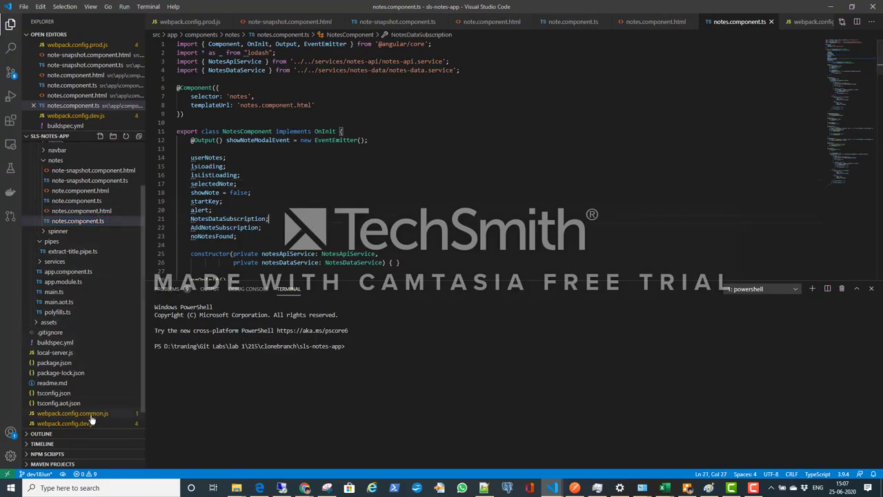
Step: Open buildspec.yml, highlight the bucket name in its aws s3 sync command and compare it with the bucket name in the S3 console
{"action": "left_click", "coordinate": [71, 347]}
{"action": "left_click", "coordinate": [71, 347]}
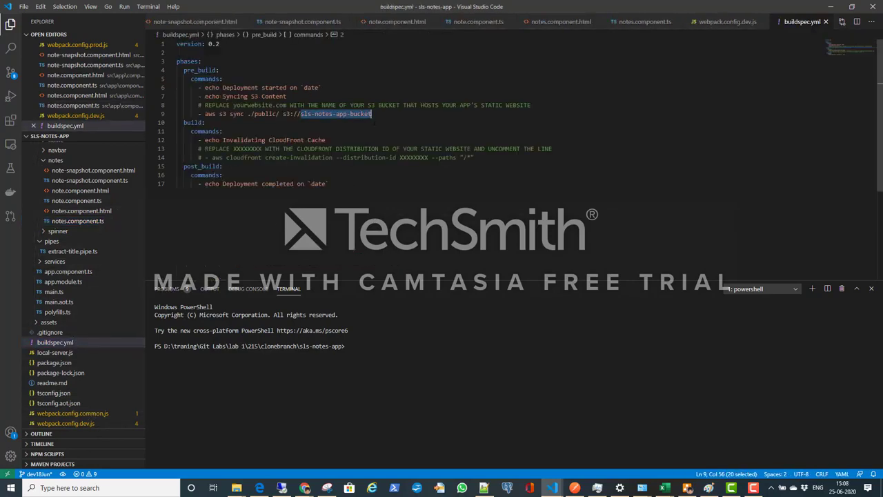
{"action": "left_click", "coordinate": [381, 121]}
{"action": "left_click_drag", "start_coordinate": [372, 114], "coordinate": [299, 114]}
{"action": "key", "text": "alt+Tab"}
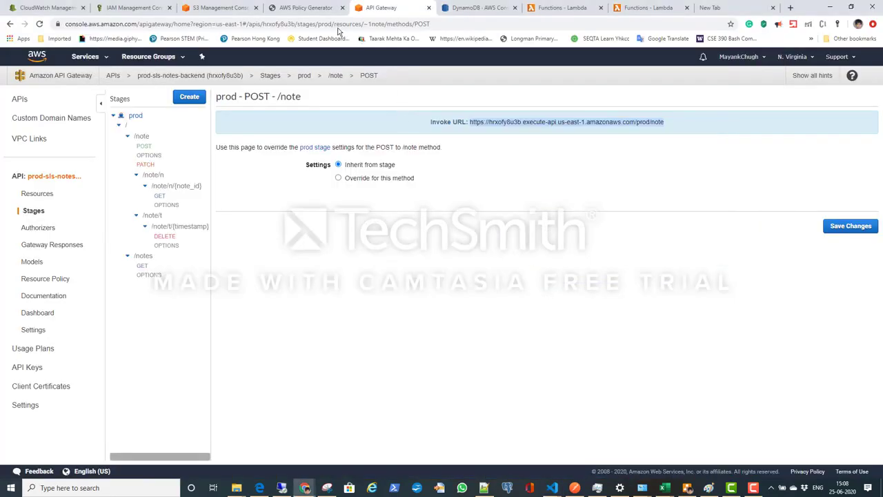
{"action": "left_click", "coordinate": [231, 9]}
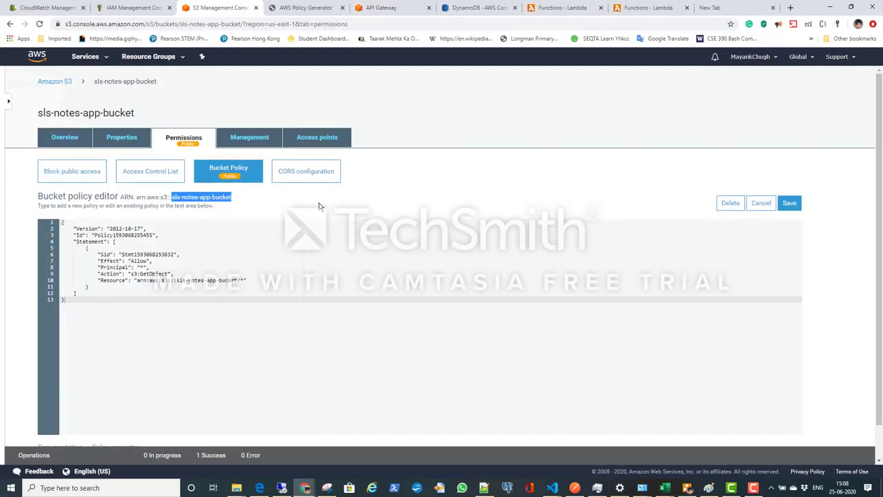
{"action": "key", "text": "alt+Tab"}
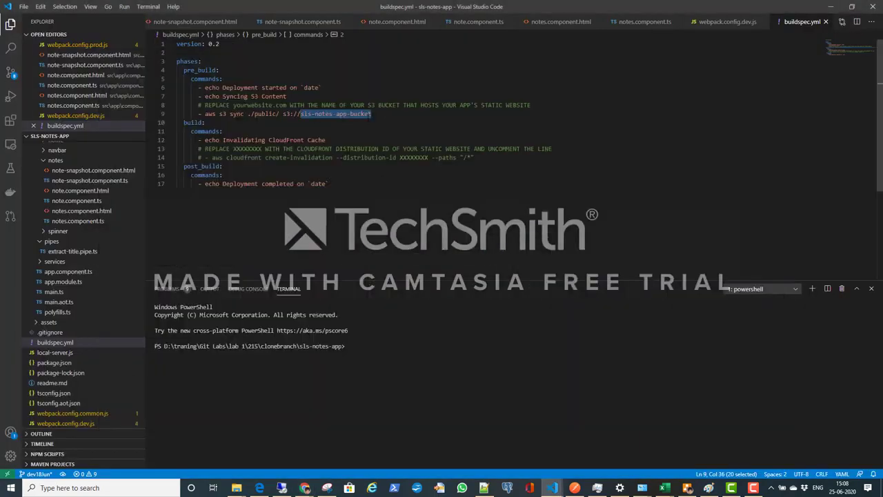
{"action": "key", "text": "alt+Tab"}
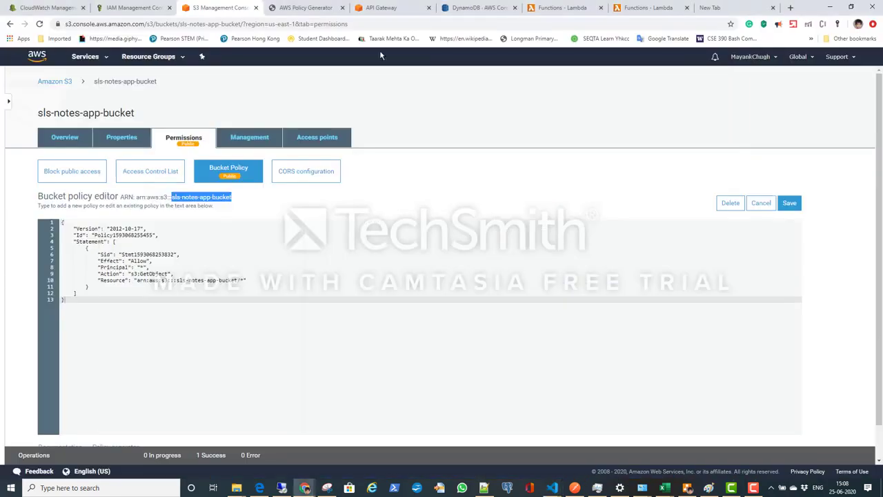
Step: Check the Invoke URL of POST /note in API Gateway and return to the sls-notes-app project files in Visual Studio Code
{"action": "left_click", "coordinate": [400, 9]}
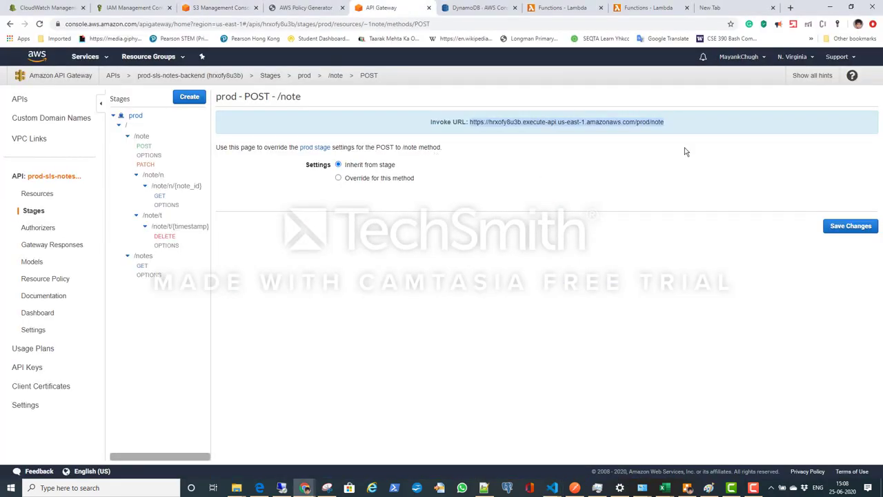
{"action": "key", "text": "alt+Tab"}
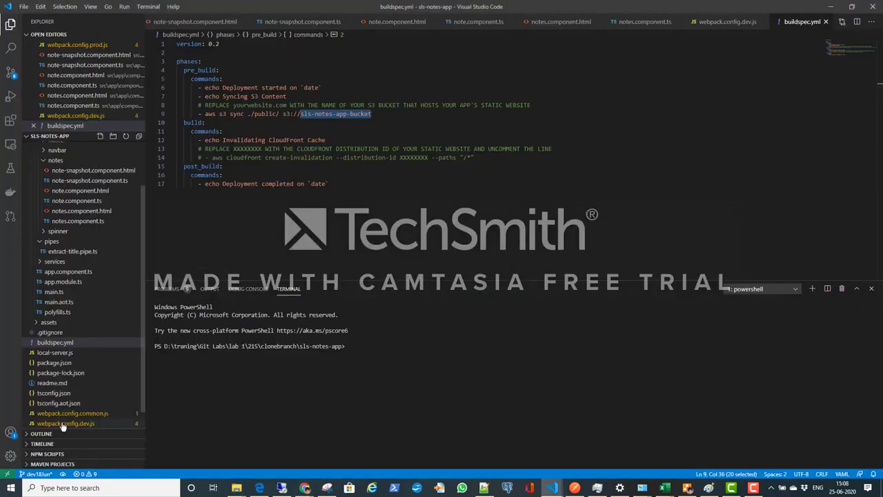
{"action": "left_click", "coordinate": [143, 400]}
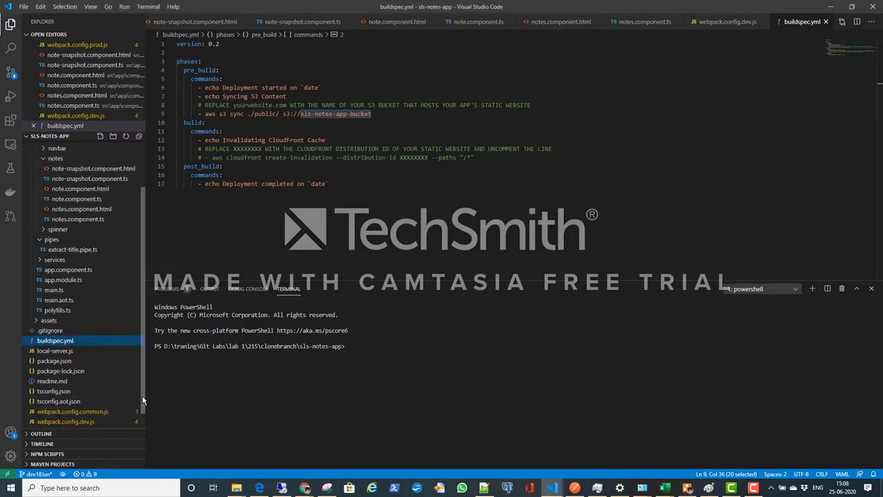
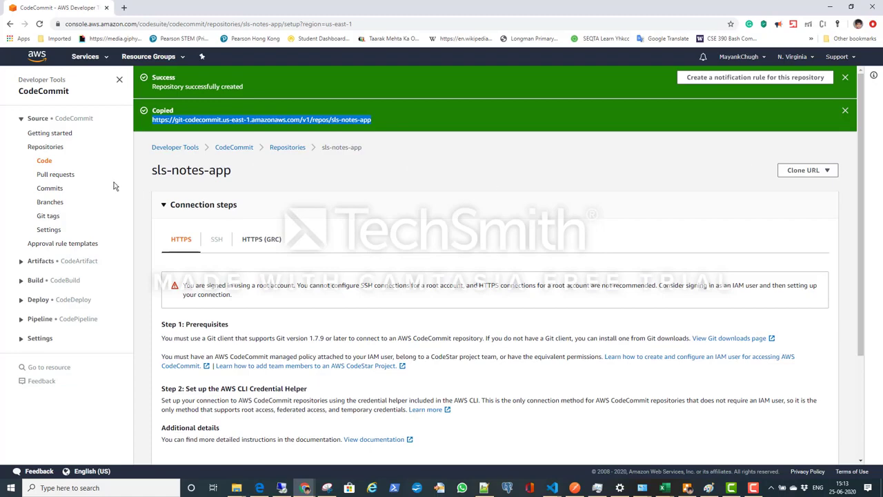
Step: Reopen the sls-notes-app repository from the CodeCommit repositories list and check its code contents
{"action": "left_click", "coordinate": [46, 162]}
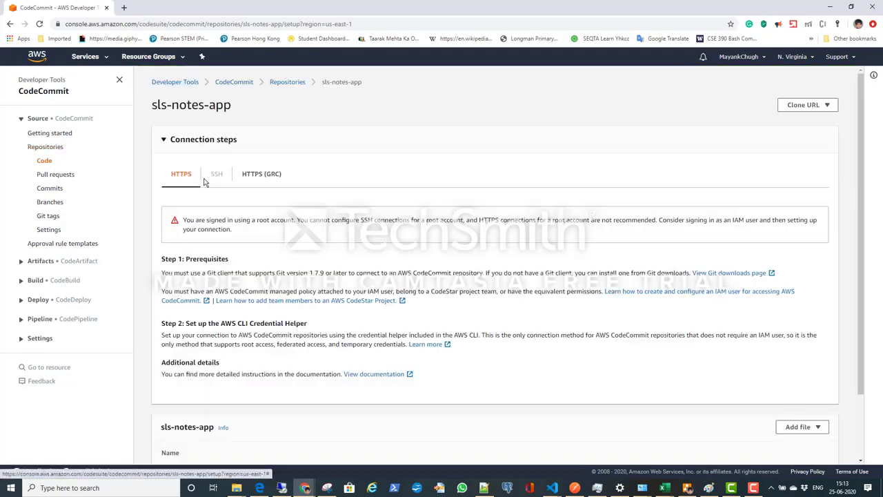
{"action": "scroll", "coordinate": [389, 350], "scroll_direction": "down", "scroll_amount": 3}
{"action": "scroll", "coordinate": [389, 350], "scroll_direction": "up", "scroll_amount": 2}
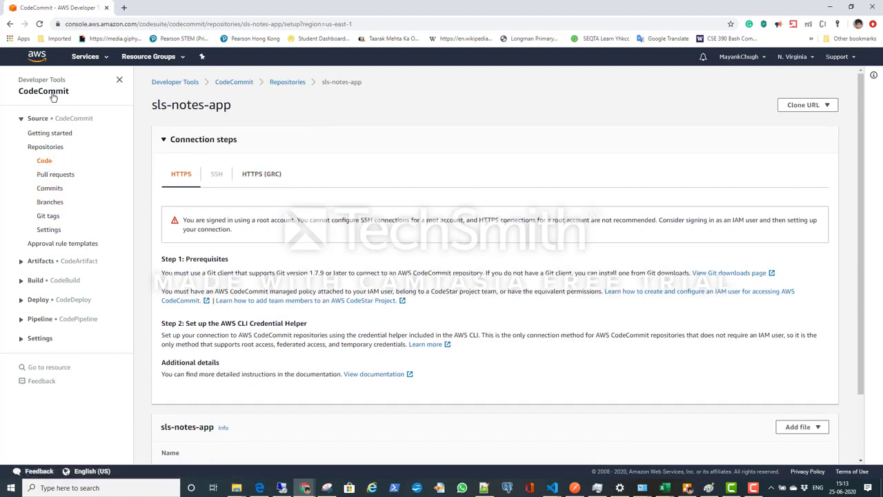
{"action": "left_click", "coordinate": [47, 147]}
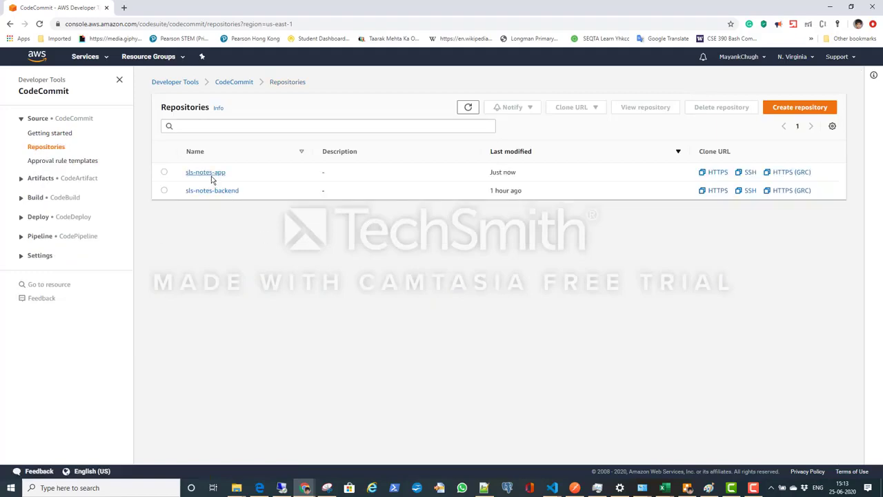
{"action": "left_click", "coordinate": [213, 173]}
{"action": "scroll", "coordinate": [275, 375], "scroll_direction": "down", "scroll_amount": 2}
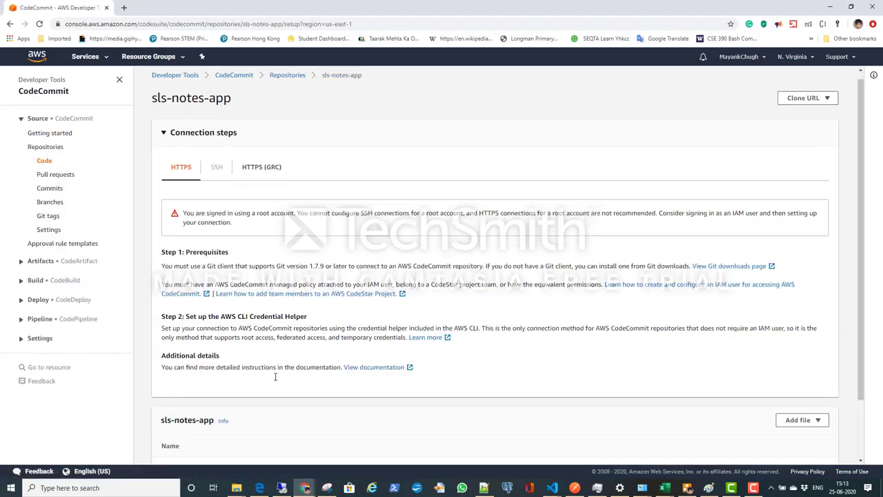
{"action": "scroll", "coordinate": [278, 380], "scroll_direction": "up", "scroll_amount": 2}
Step: Check the git push output in the Visual Studio Code terminal and the git commands in the Notepad++ notes, and return to CodeCommit
{"action": "key", "text": "alt+Tab"}
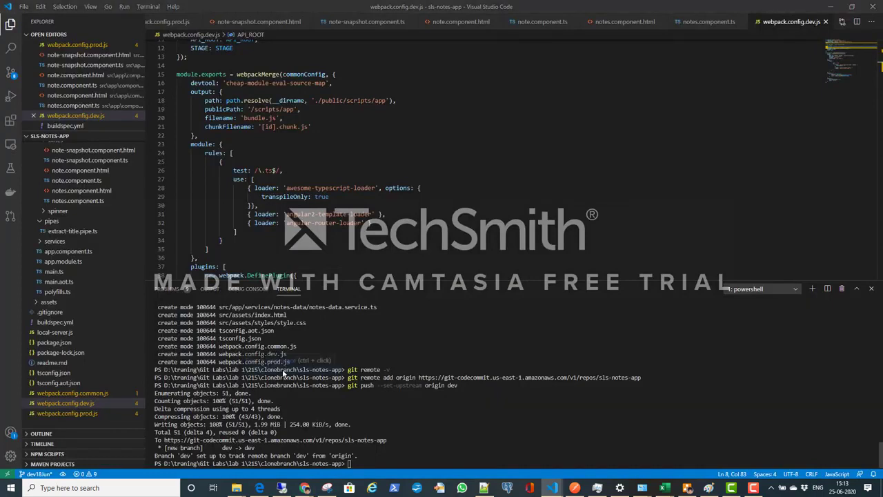
{"action": "key", "text": "alt+Tab"}
{"action": "key", "text": "alt+Tab"}
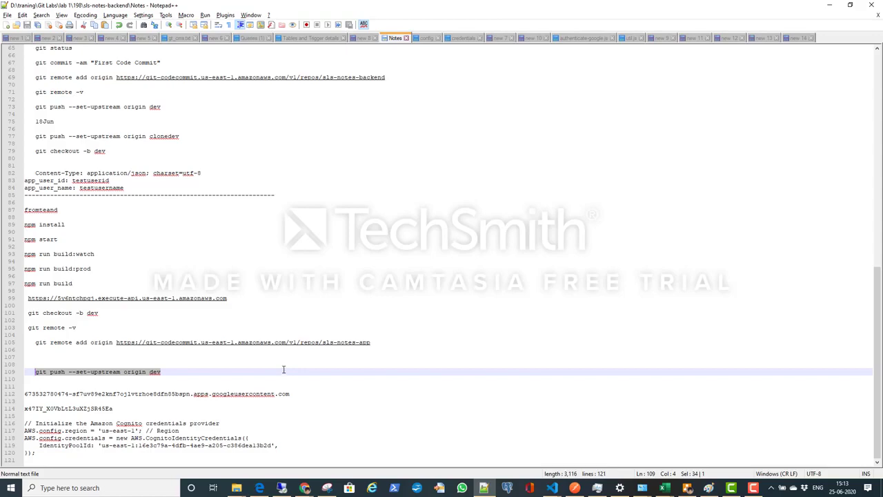
{"action": "key", "text": "alt+Tab"}
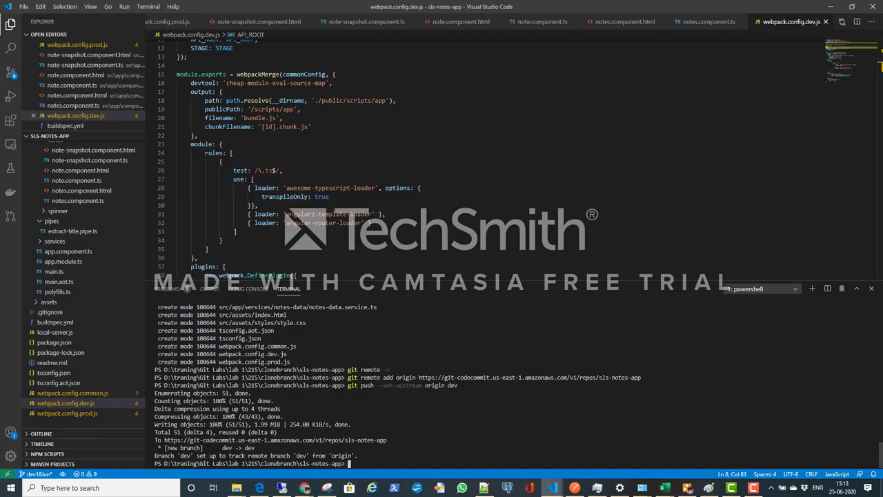
{"action": "key", "text": "alt+Tab"}
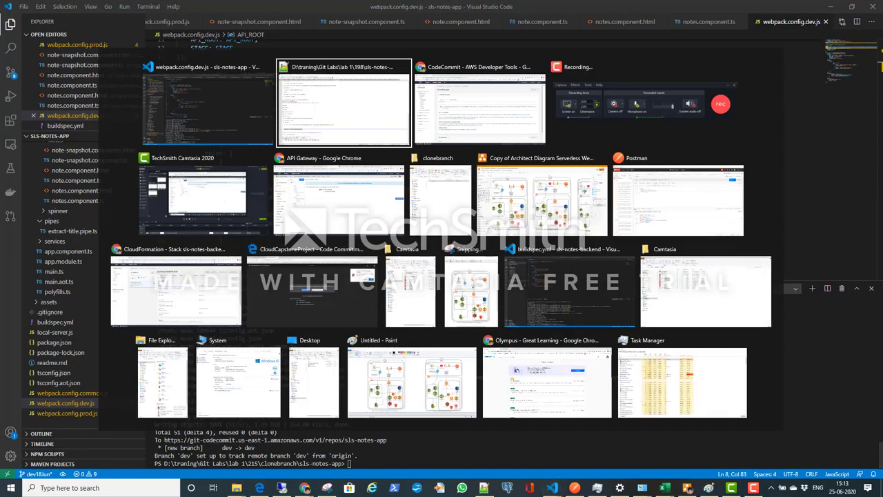
{"action": "key", "text": "alt+Tab"}
{"action": "key", "text": "alt+Tab"}
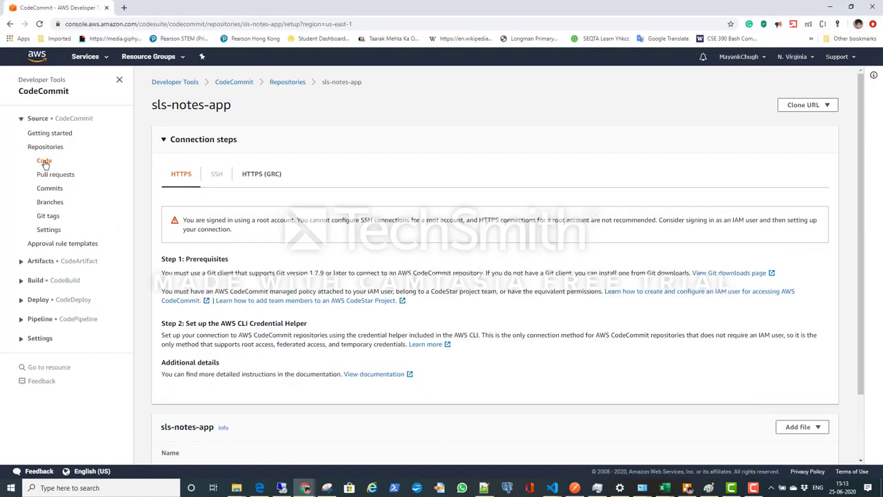
Step: Reload the sls-notes-app repository page and look through the files on its dev branch
{"action": "scroll", "coordinate": [275, 311], "scroll_direction": "down", "scroll_amount": 2}
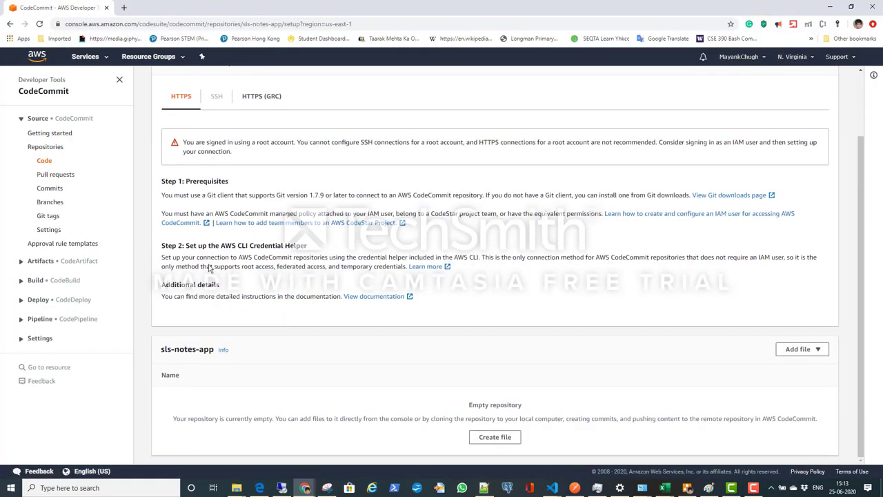
{"action": "left_click", "coordinate": [39, 23]}
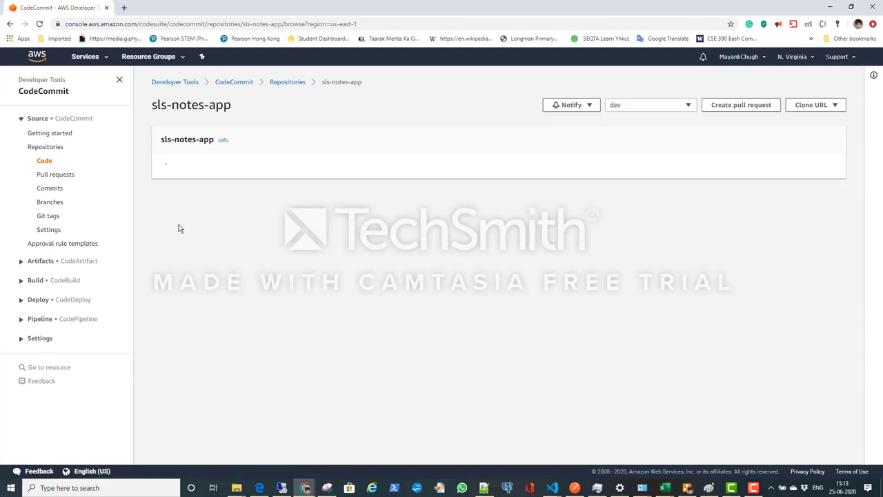
{"action": "scroll", "coordinate": [532, 278], "scroll_direction": "down", "scroll_amount": 1}
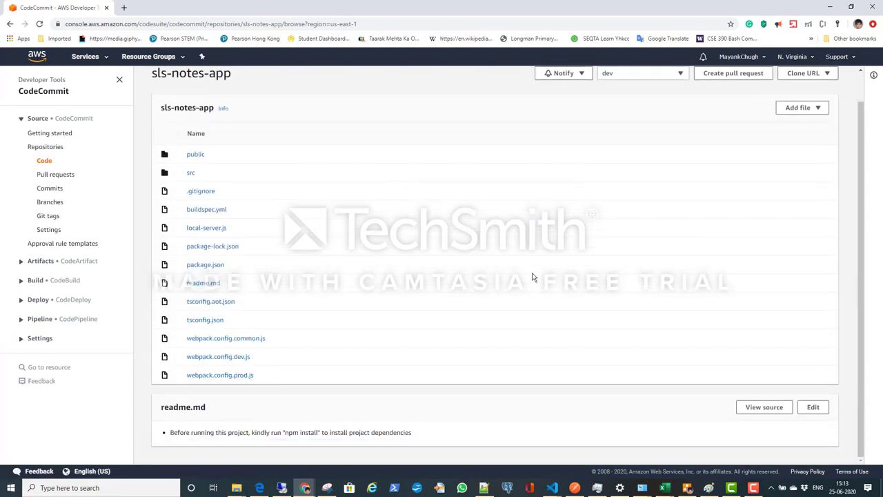
{"action": "scroll", "coordinate": [532, 277], "scroll_direction": "up", "scroll_amount": 1}
{"action": "scroll", "coordinate": [532, 278], "scroll_direction": "down", "scroll_amount": 1}
{"action": "scroll", "coordinate": [532, 277], "scroll_direction": "up", "scroll_amount": 1}
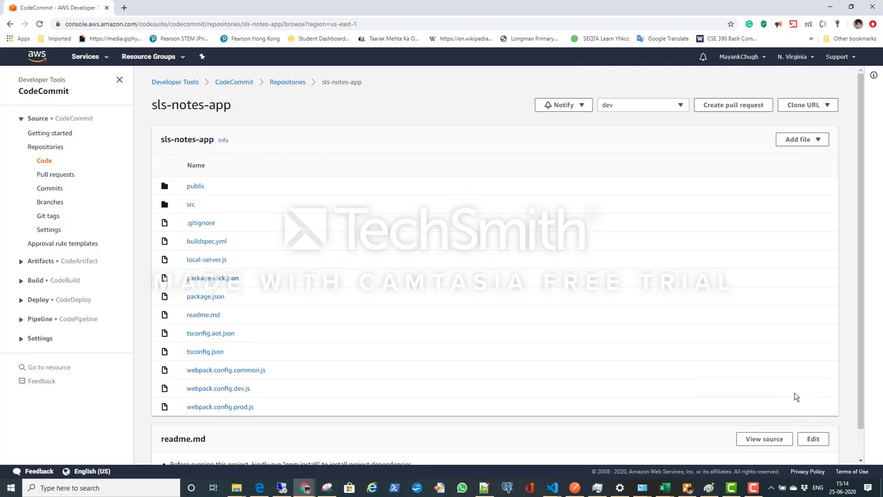
Step: Start a new pipeline in CodePipeline and name it sls-notes-app
{"action": "left_click", "coordinate": [83, 323]}
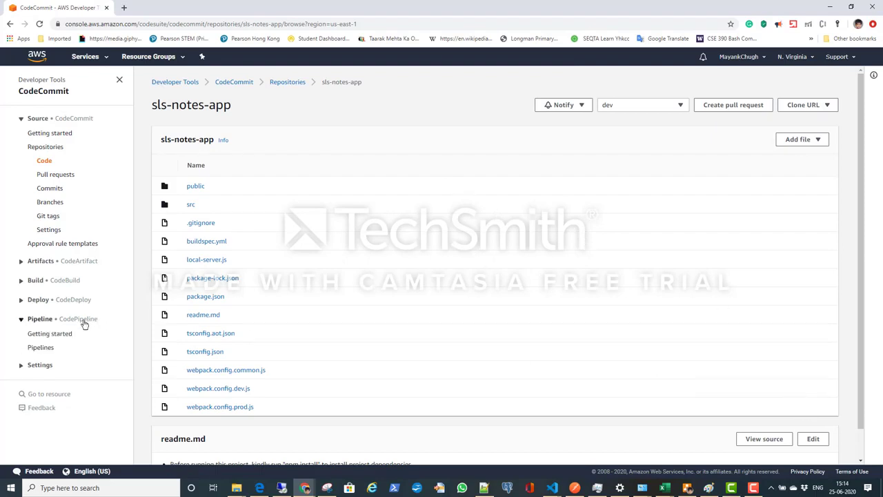
{"action": "left_click", "coordinate": [45, 349]}
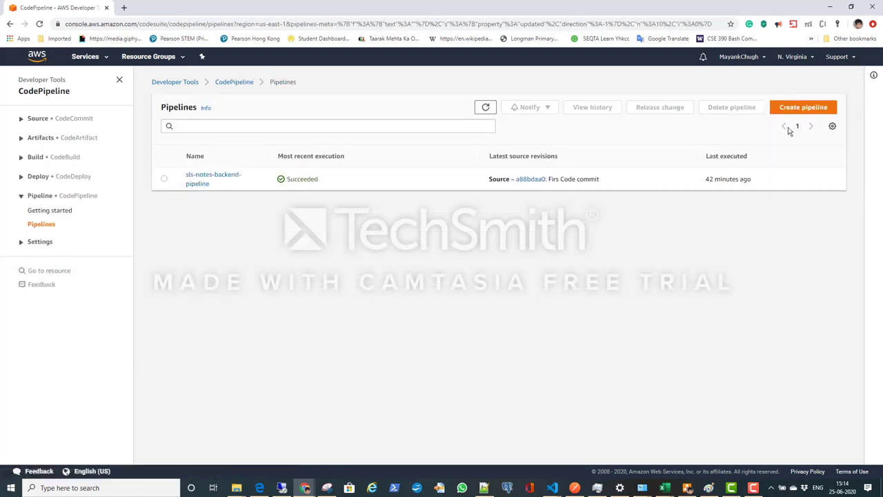
{"action": "left_click", "coordinate": [798, 111]}
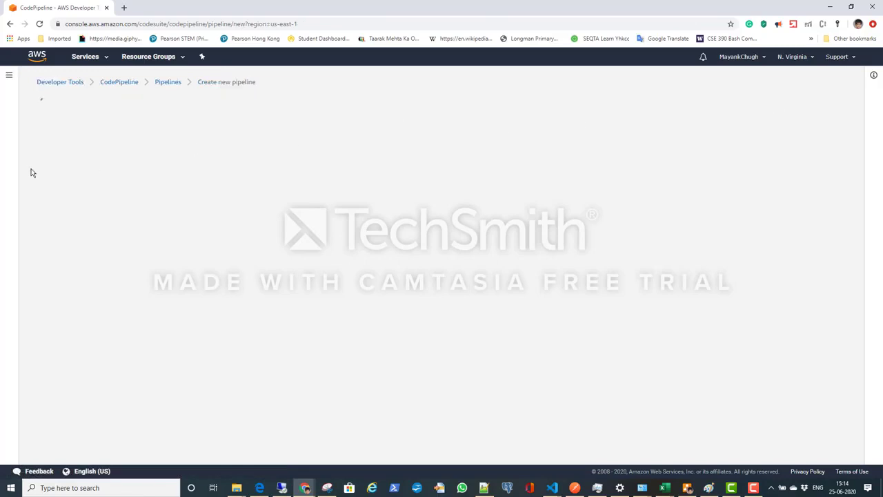
{"action": "left_click", "coordinate": [201, 181]}
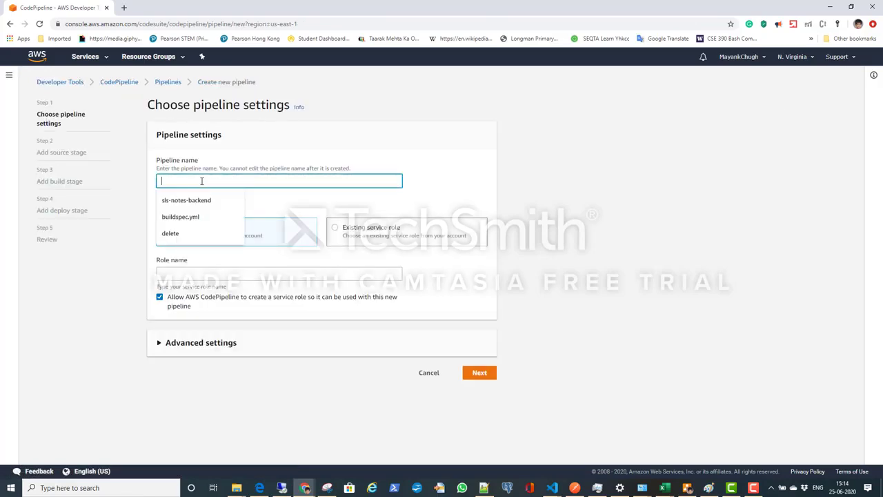
{"action": "left_click", "coordinate": [193, 197]}
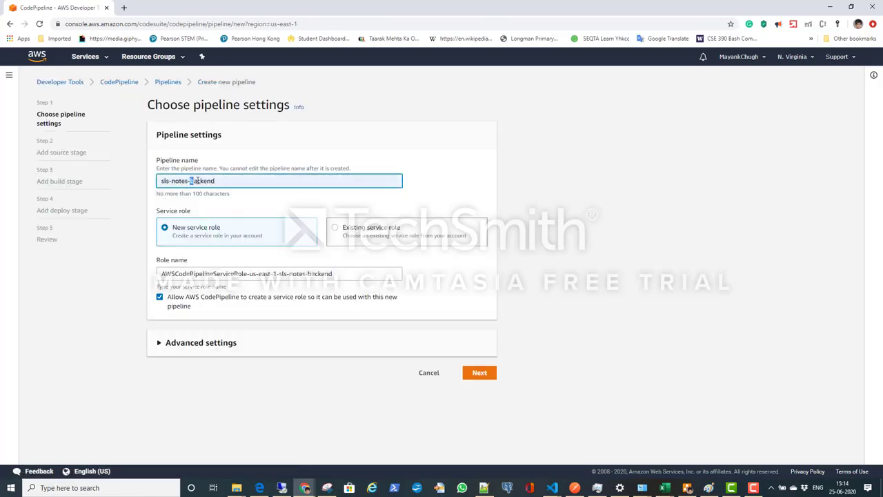
{"action": "left_click_drag", "start_coordinate": [196, 180], "coordinate": [250, 178]}
{"action": "type", "text": "app"}
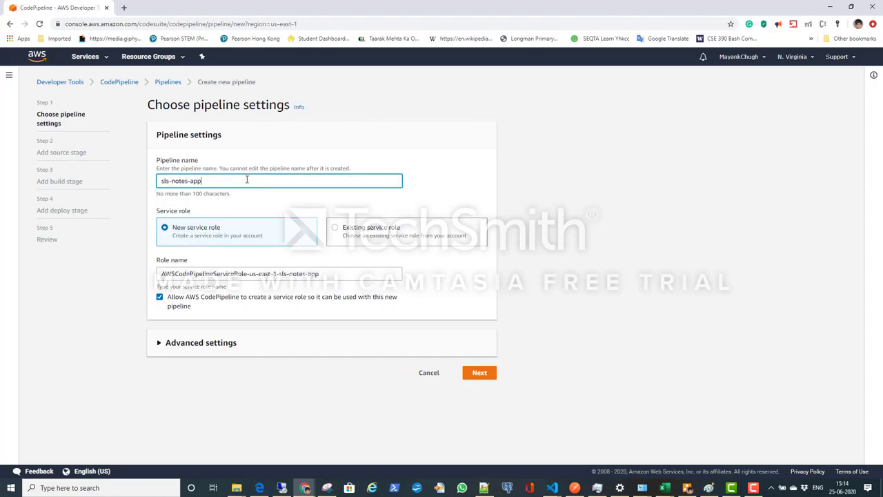
Step: Assign the existing service role AWSCodePipelineServiceRole-us-east-1-sls-notes-app-pipeline, keep the default advanced settings and continue to the source stage
{"action": "left_click", "coordinate": [391, 234]}
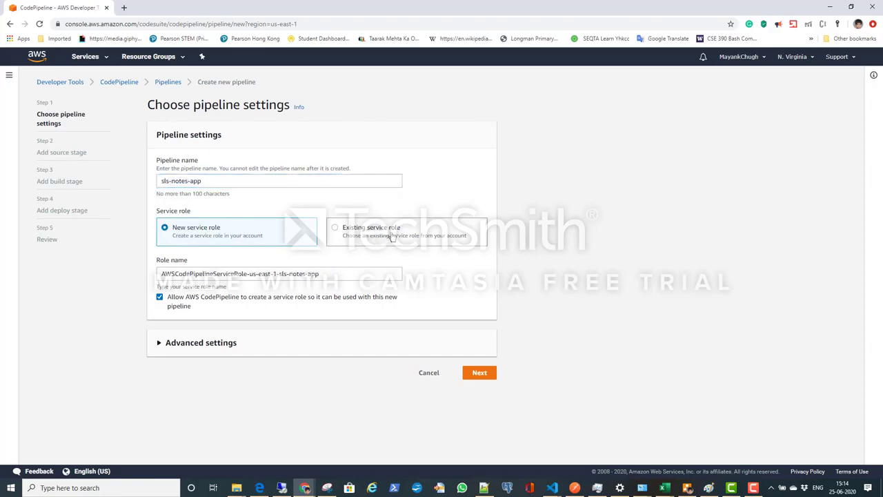
{"action": "left_click", "coordinate": [233, 270]}
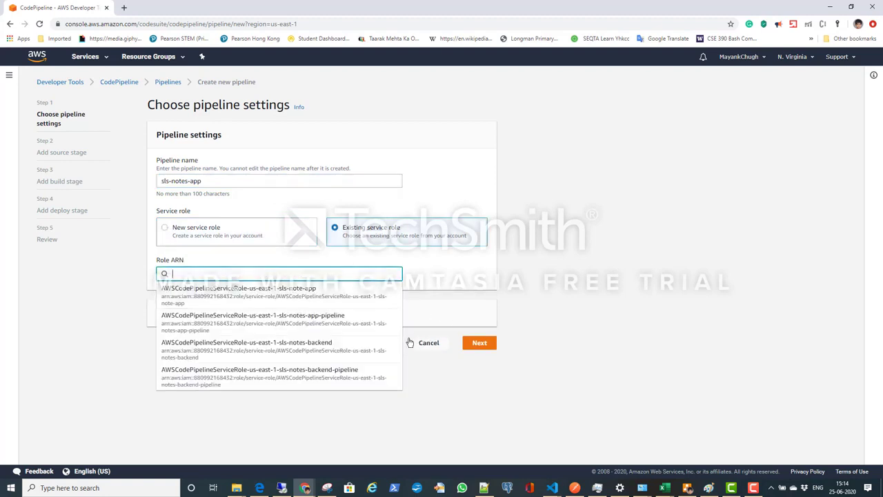
{"action": "left_click", "coordinate": [360, 324]}
{"action": "left_click", "coordinate": [220, 315]}
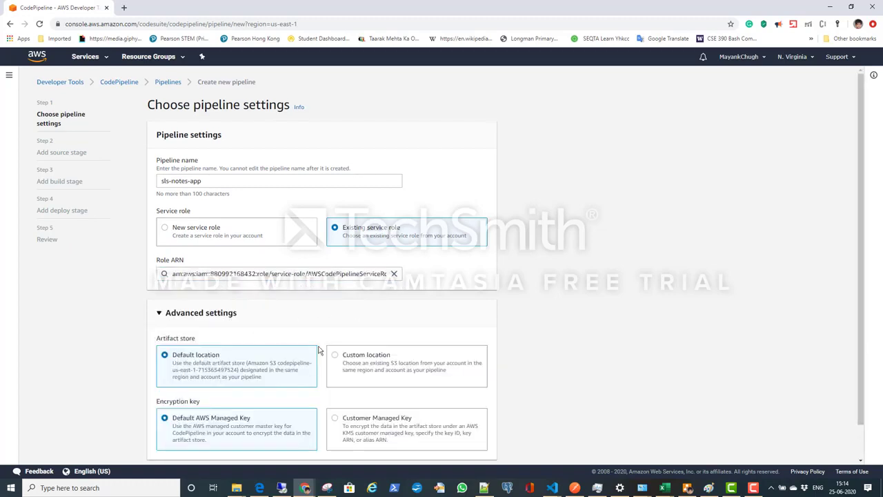
{"action": "scroll", "coordinate": [427, 394], "scroll_direction": "down", "scroll_amount": 1}
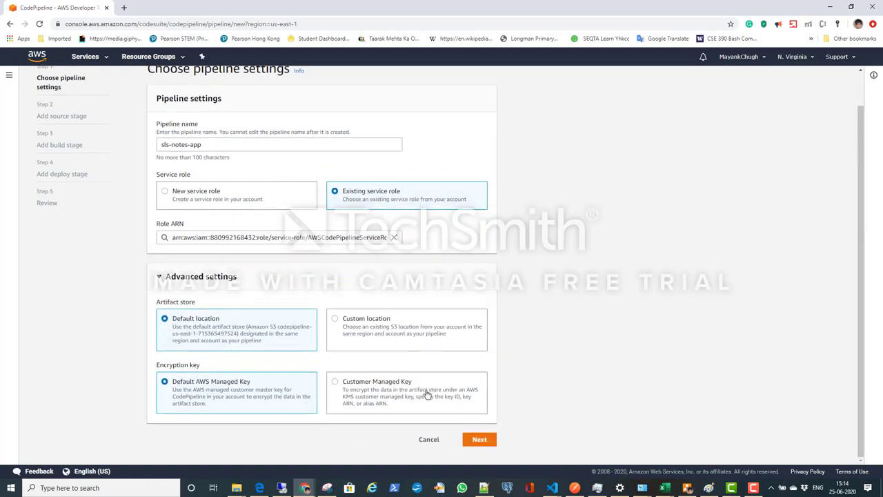
{"action": "left_click", "coordinate": [479, 440]}
Step: Configure the source stage with AWS CodeCommit, repository sls-notes-app, branch dev and AWS CodePipeline change detection, and continue to the build stage
{"action": "left_click", "coordinate": [360, 182]}
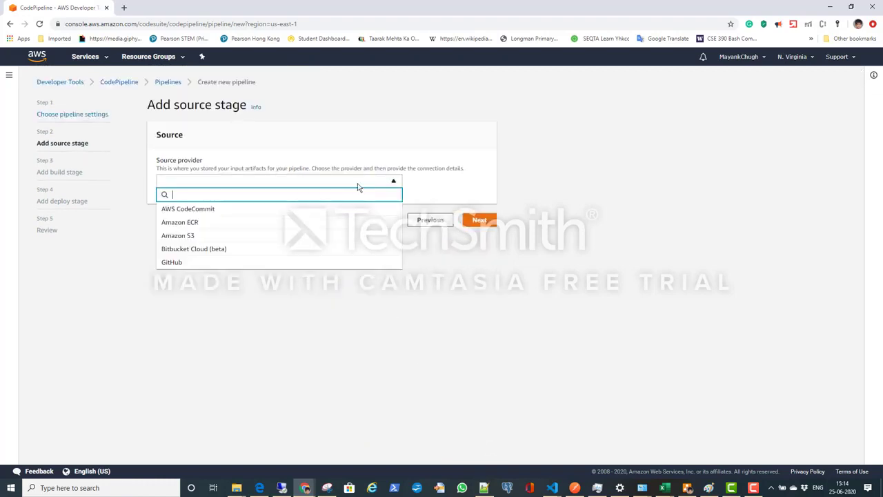
{"action": "left_click", "coordinate": [321, 209]}
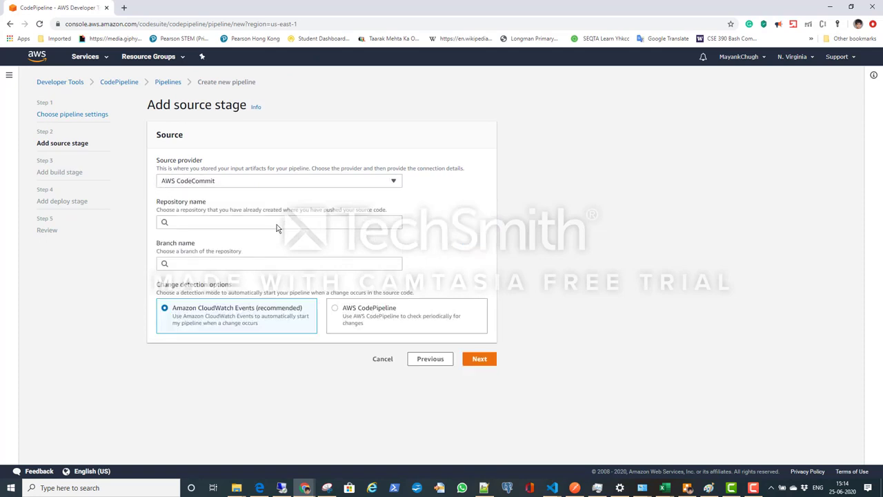
{"action": "left_click", "coordinate": [277, 222]}
{"action": "left_click", "coordinate": [278, 239]}
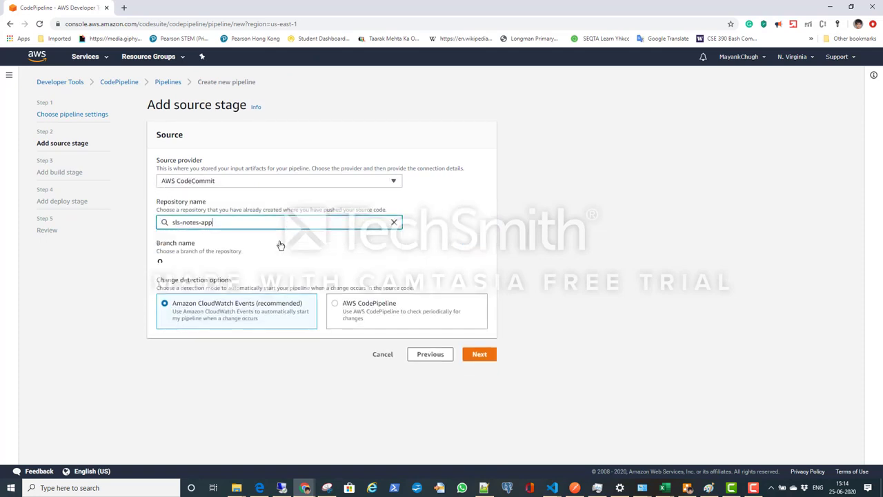
{"action": "left_click", "coordinate": [228, 263]}
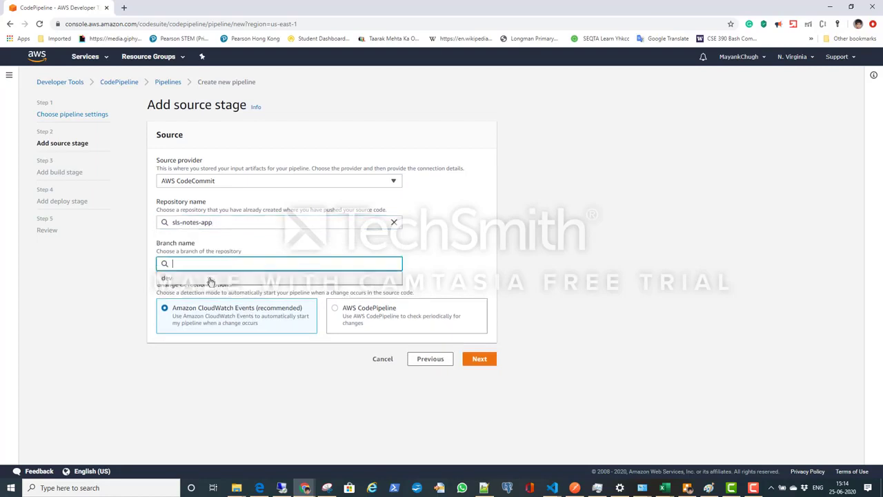
{"action": "left_click", "coordinate": [211, 279]}
{"action": "left_click", "coordinate": [472, 333]}
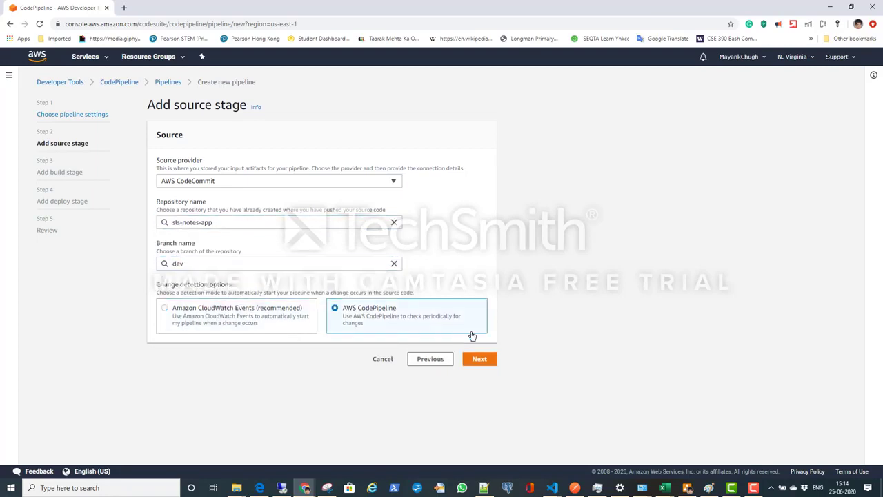
{"action": "left_click", "coordinate": [481, 365]}
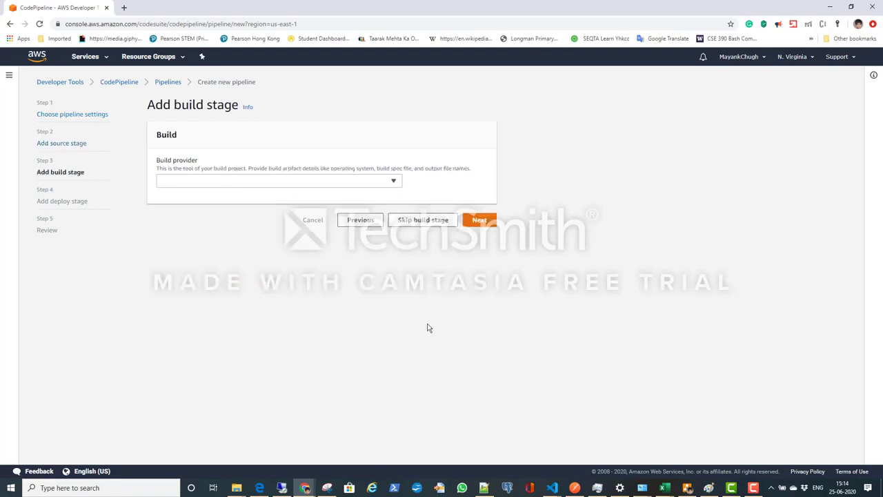
Step: Set AWS CodeBuild as the build provider and start creating a build project named sls-notes-app
{"action": "left_click", "coordinate": [391, 185]}
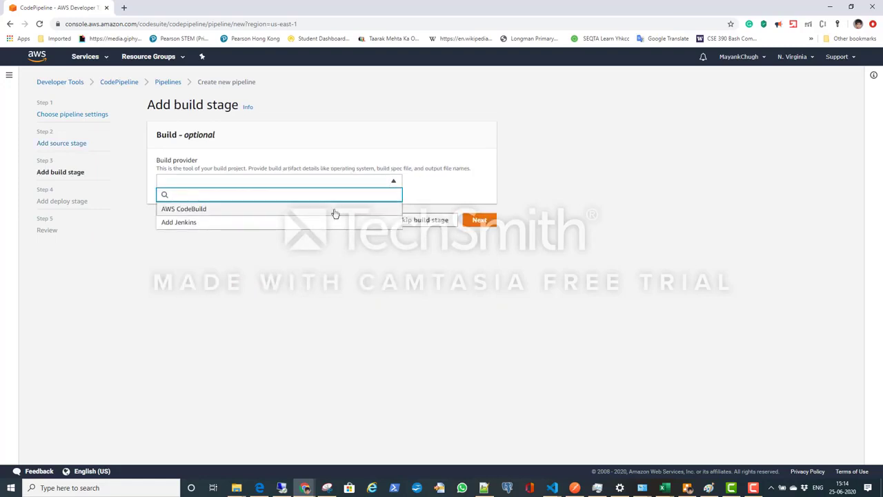
{"action": "left_click", "coordinate": [335, 210]}
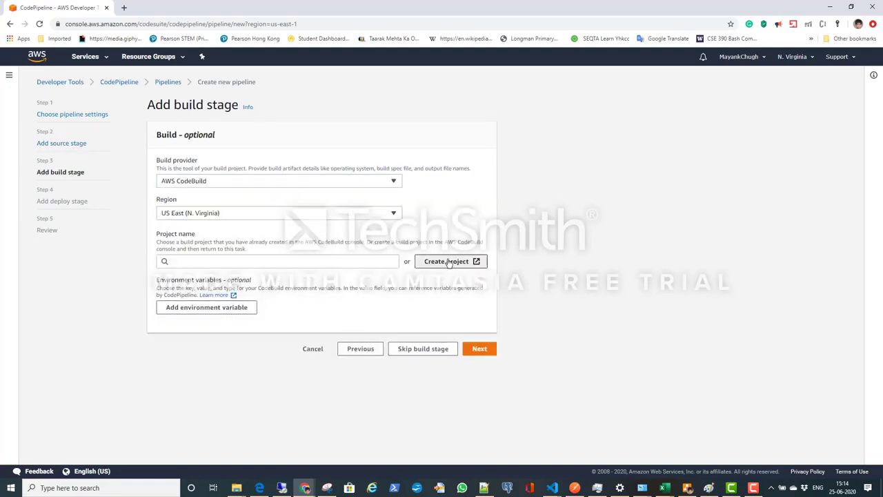
{"action": "left_click", "coordinate": [445, 262]}
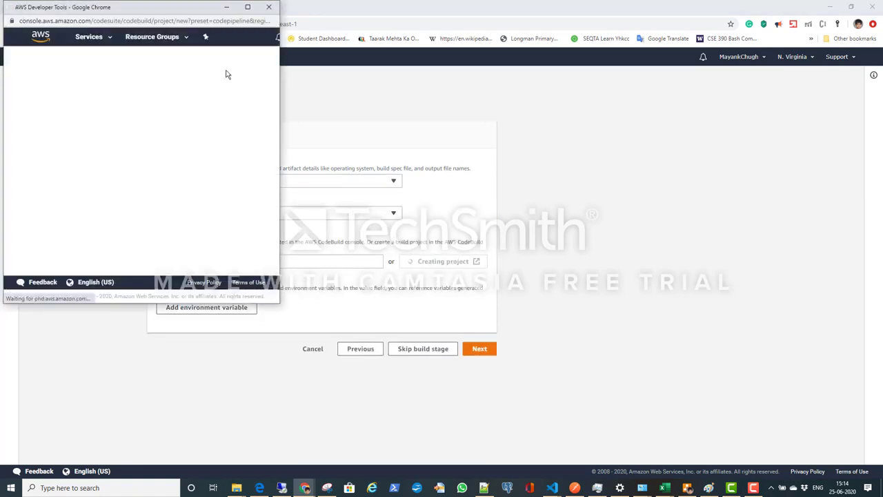
{"action": "left_click", "coordinate": [246, 7]}
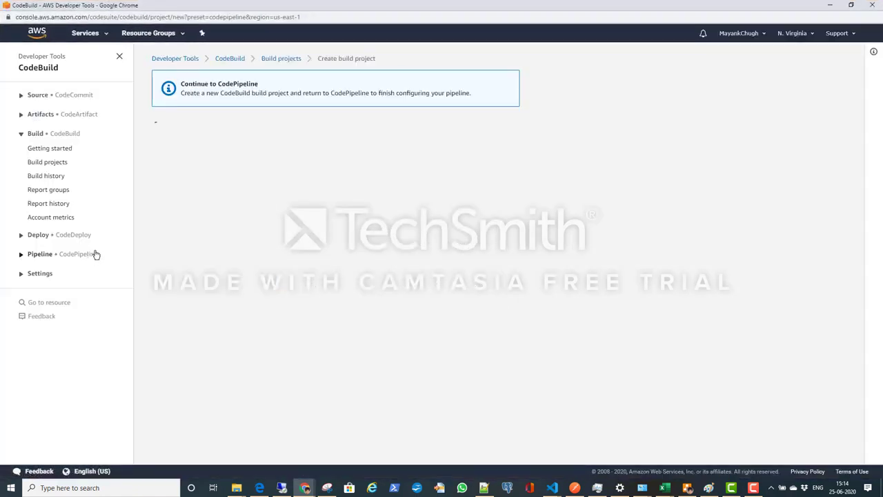
{"action": "left_click", "coordinate": [233, 197]}
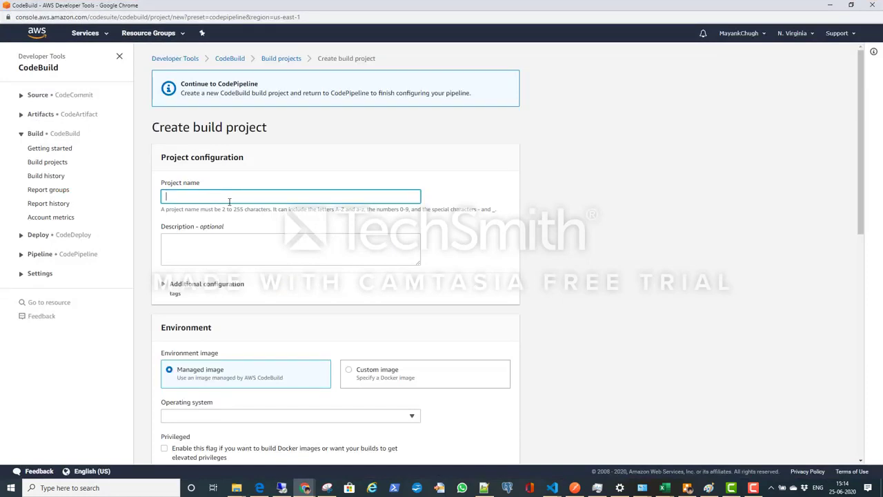
{"action": "left_click", "coordinate": [224, 233]}
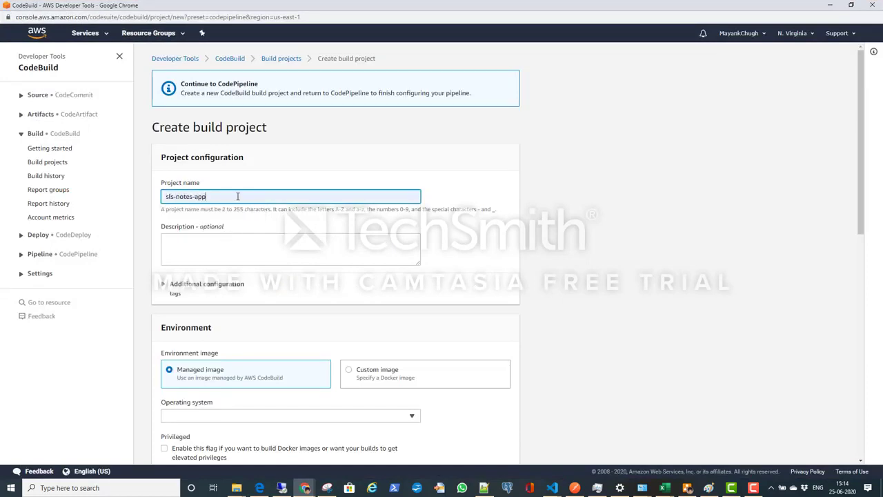
Step: Extend the build project's name to sls-notes-app-build-project and set the managed image's operating system to Amazon Linux 2
{"action": "type", "text": "-build-project"}
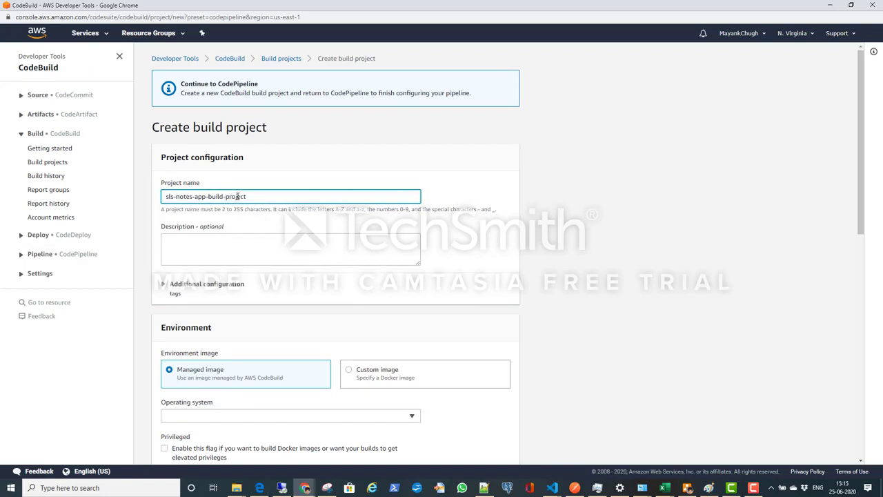
{"action": "scroll", "coordinate": [270, 296], "scroll_direction": "down", "scroll_amount": 2}
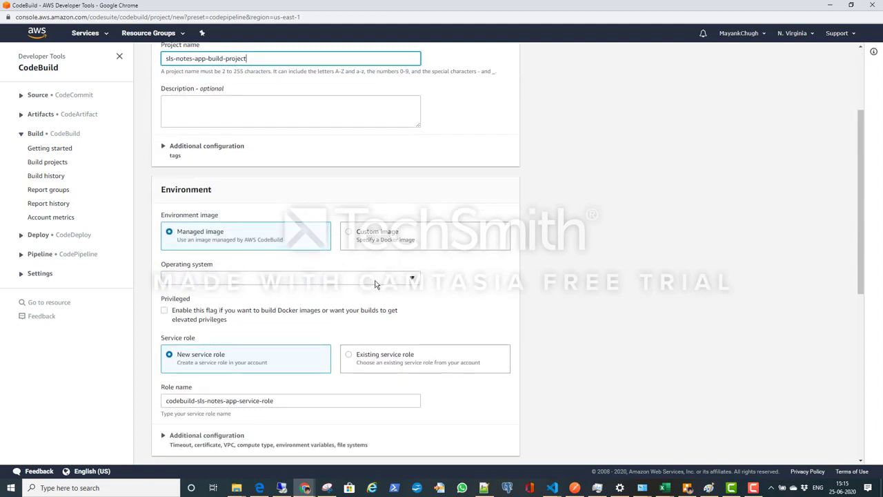
{"action": "left_click", "coordinate": [372, 282]}
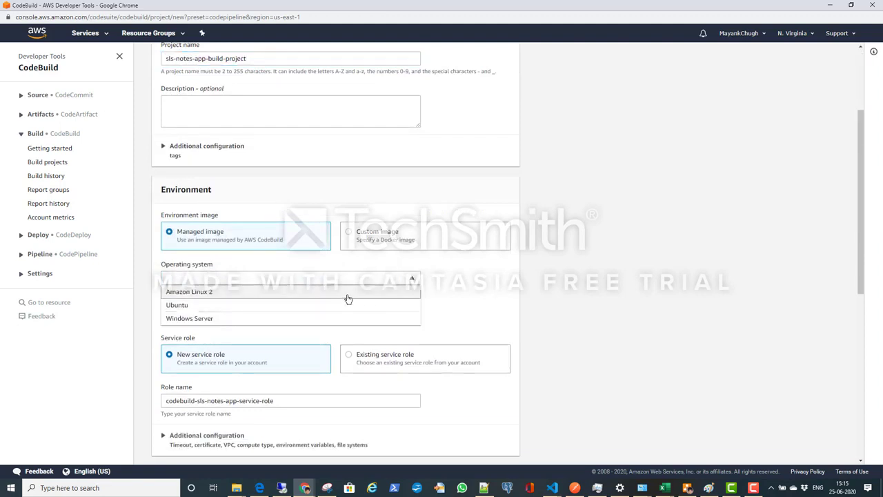
{"action": "left_click", "coordinate": [347, 292]}
Step: Assign the existing service role codebuild-sls-notes-backend-build-project-service-role and disallow CodeBuild from modifying it
{"action": "scroll", "coordinate": [485, 290], "scroll_direction": "down", "scroll_amount": 3}
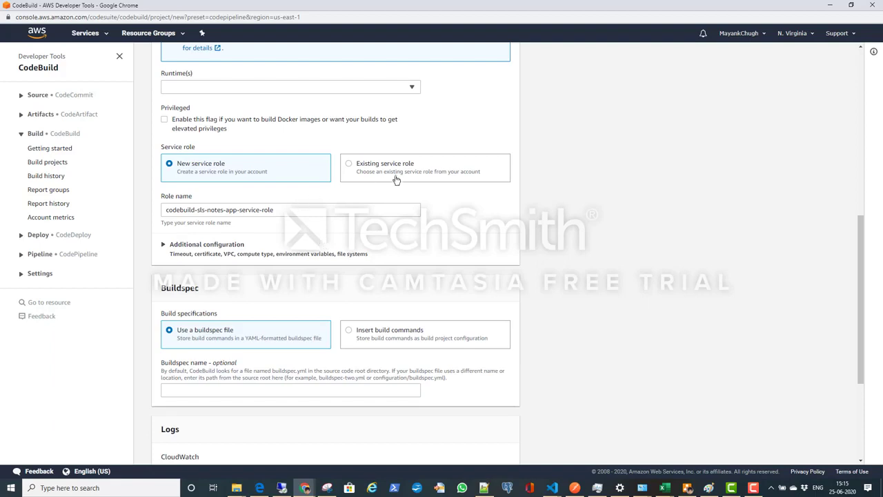
{"action": "left_click", "coordinate": [403, 174]}
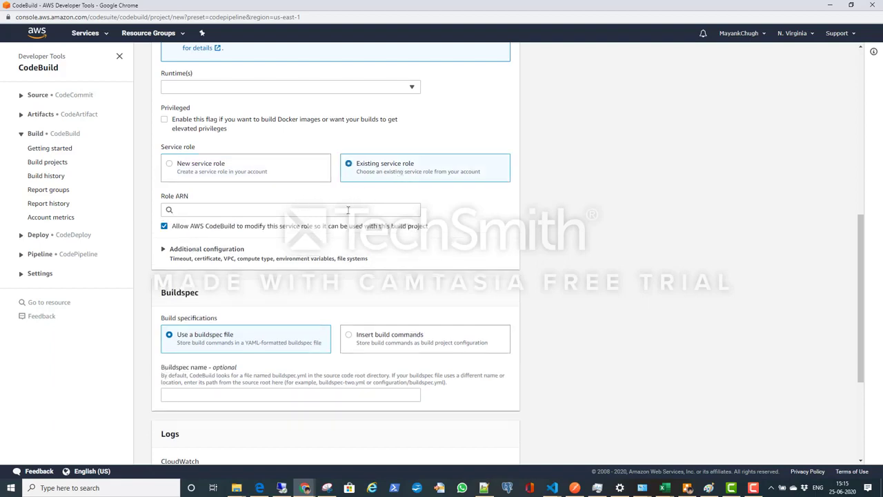
{"action": "left_click", "coordinate": [343, 211]}
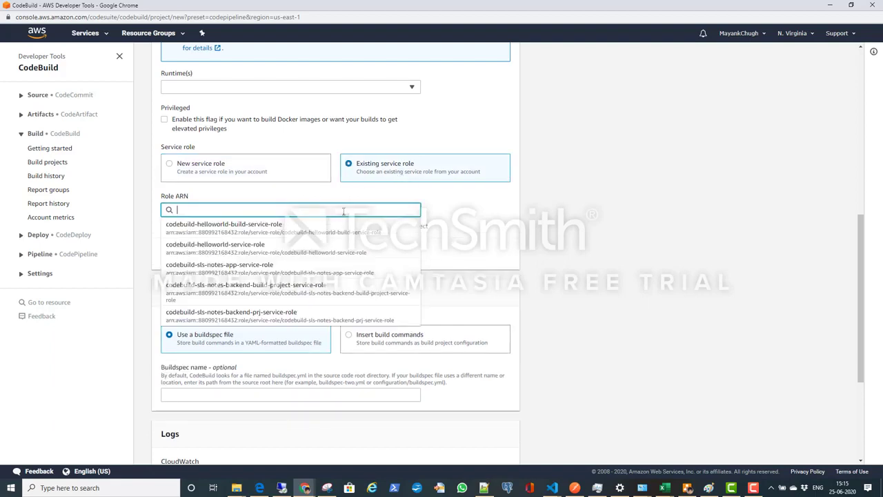
{"action": "left_click", "coordinate": [320, 291]}
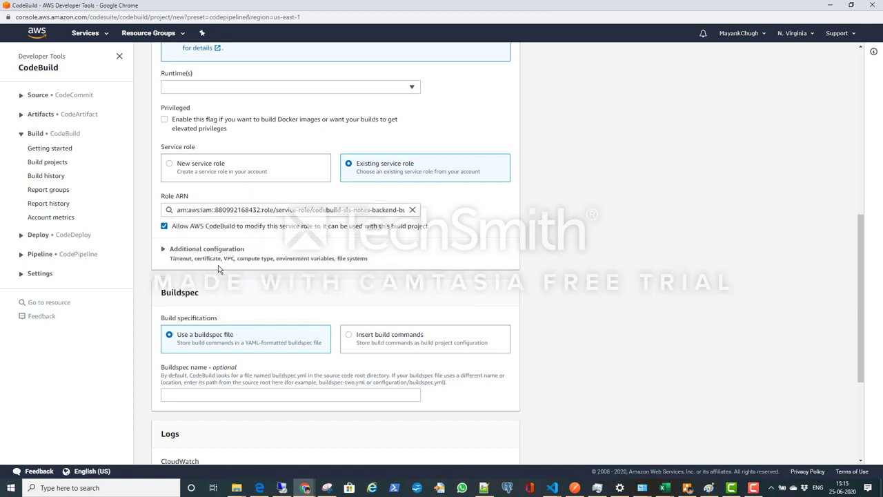
{"action": "left_click", "coordinate": [164, 226]}
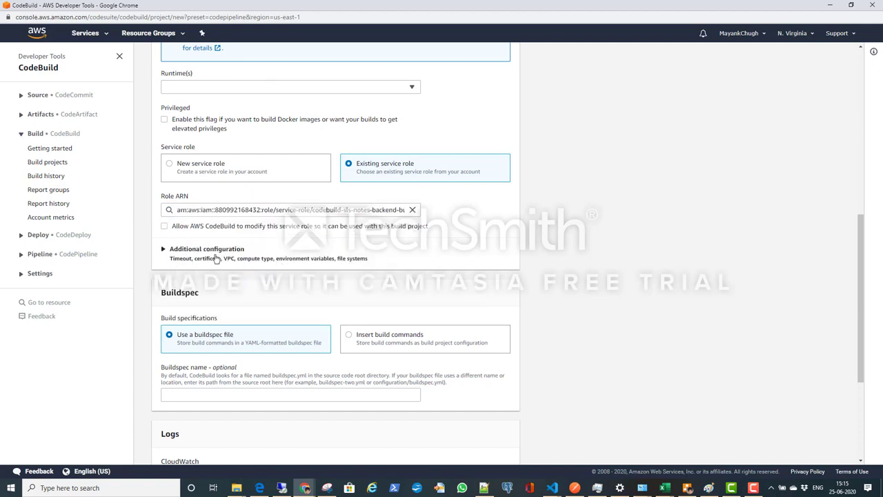
Step: Expand the environment's additional configuration, keep its defaults, and set the buildspec name to buildspec.yml
{"action": "left_click", "coordinate": [185, 252]}
{"action": "scroll", "coordinate": [336, 252], "scroll_direction": "down", "scroll_amount": 10}
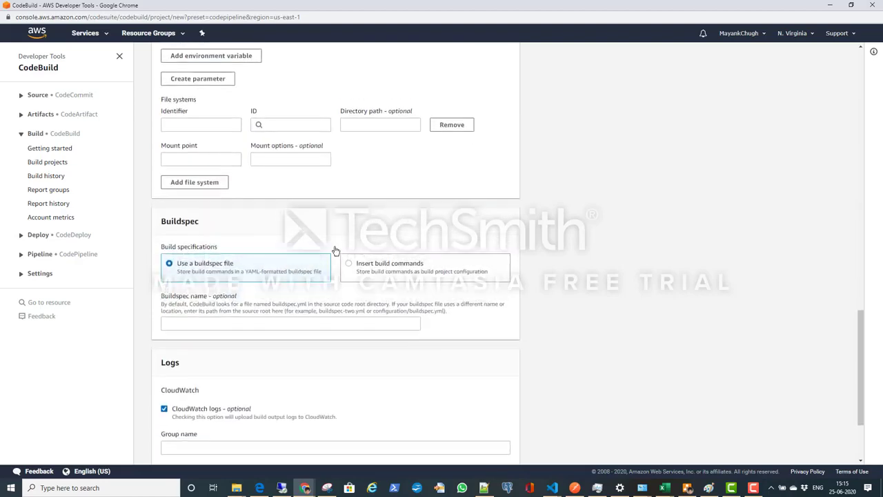
{"action": "scroll", "coordinate": [335, 250], "scroll_direction": "up", "scroll_amount": 2}
{"action": "scroll", "coordinate": [336, 250], "scroll_direction": "up", "scroll_amount": 2}
{"action": "scroll", "coordinate": [335, 250], "scroll_direction": "down", "scroll_amount": 2}
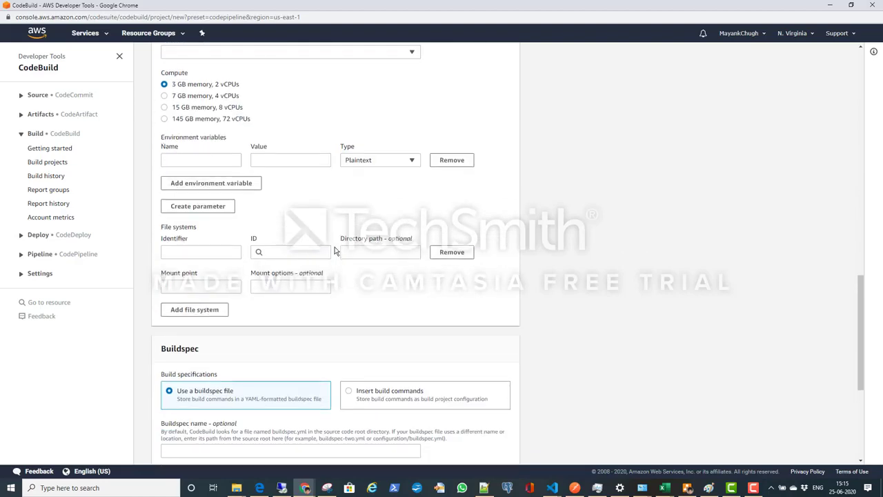
{"action": "scroll", "coordinate": [335, 252], "scroll_direction": "down", "scroll_amount": 4}
{"action": "left_click", "coordinate": [273, 207]}
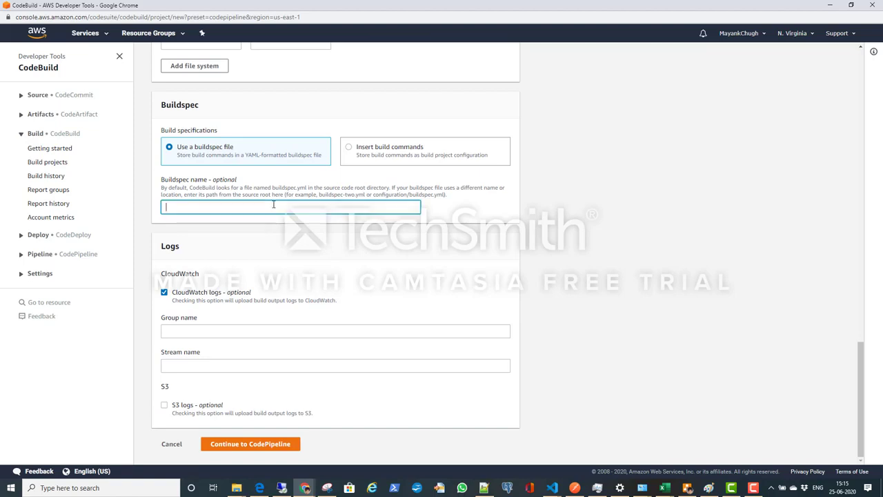
{"action": "left_click", "coordinate": [273, 207]}
{"action": "left_click", "coordinate": [199, 244]}
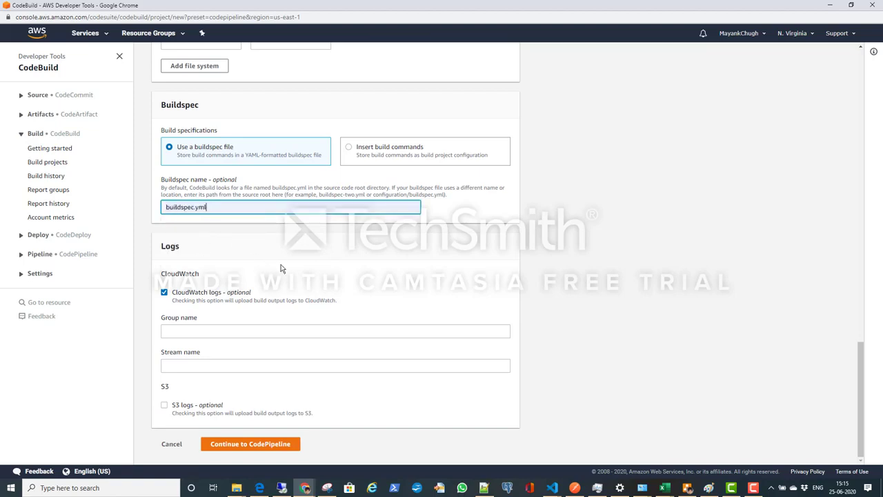
Step: Set the CloudWatch logs group name to sls-notes-app-logs and stream name to sls-note-app, and try to submit the build project
{"action": "left_click", "coordinate": [262, 331]}
{"action": "left_click", "coordinate": [221, 367]}
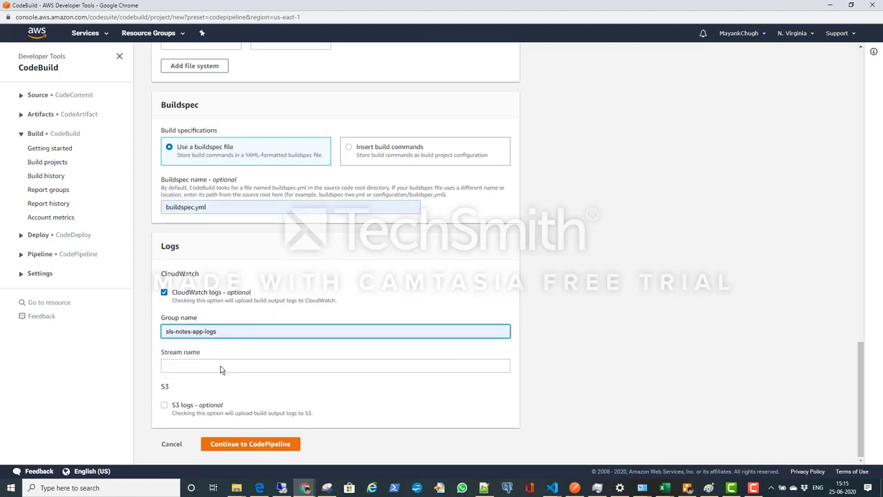
{"action": "left_click", "coordinate": [228, 366]}
{"action": "left_click", "coordinate": [211, 402]}
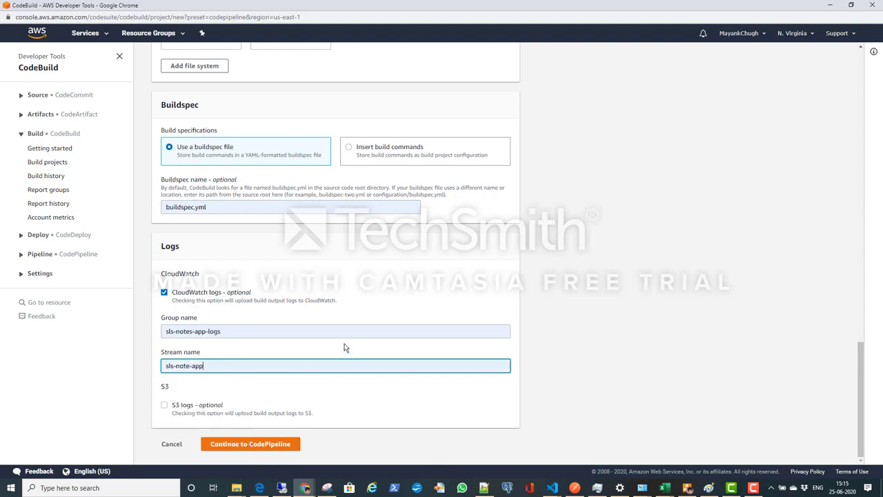
{"action": "left_click", "coordinate": [257, 444]}
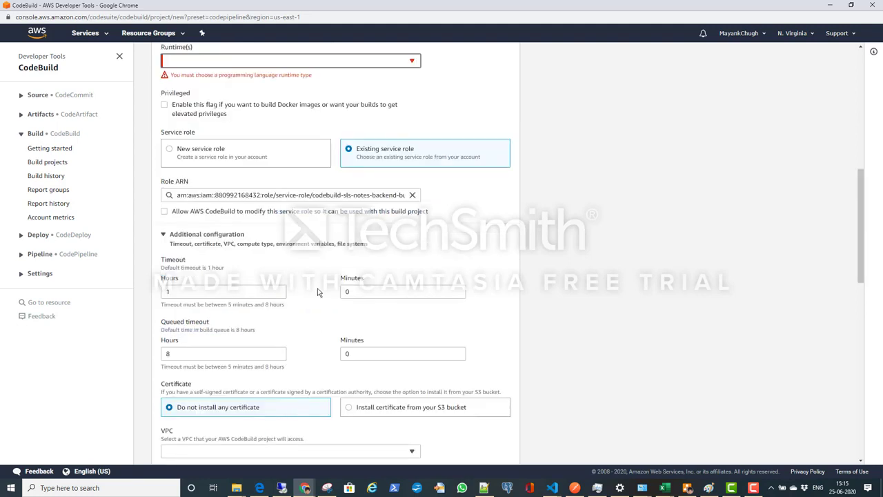
Step: Select the Standard runtime and image aws/codebuild/amazonlinux2-aarch64-standard:2.0, always using the latest version, and submit the build project back to CodePipeline
{"action": "scroll", "coordinate": [330, 255], "scroll_direction": "up", "scroll_amount": 2}
{"action": "left_click", "coordinate": [352, 200]}
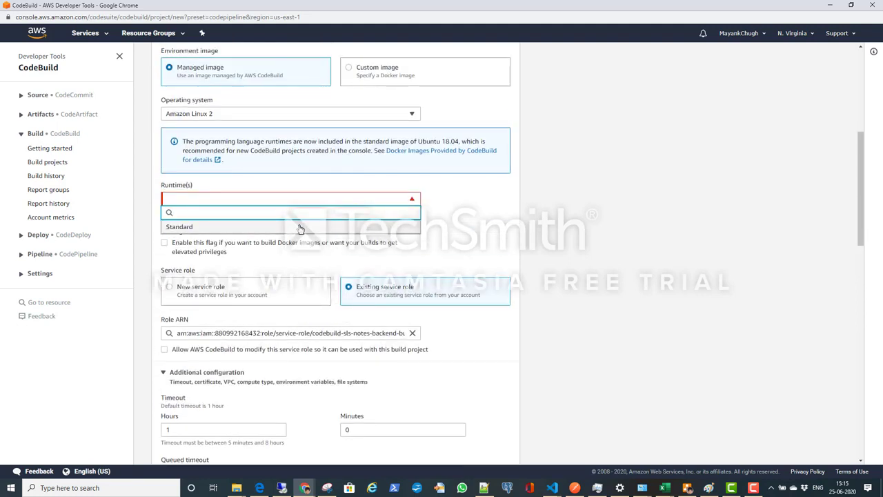
{"action": "left_click", "coordinate": [300, 228]}
{"action": "left_click", "coordinate": [289, 231]}
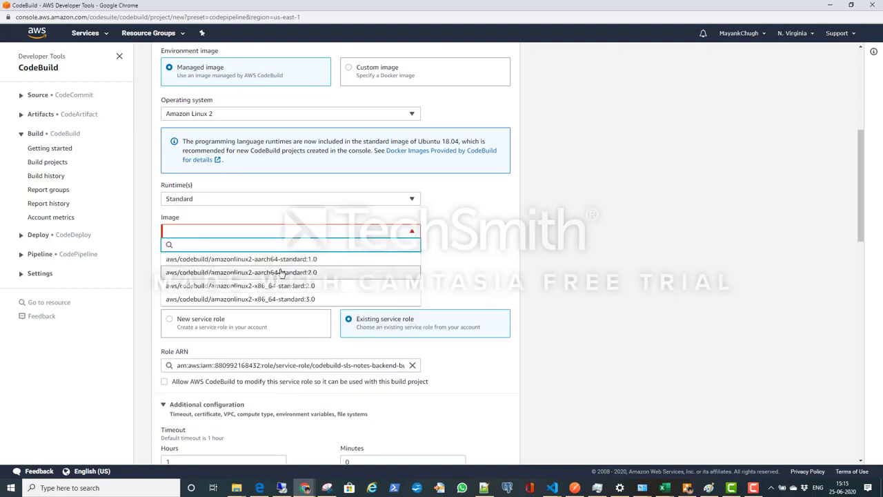
{"action": "left_click", "coordinate": [276, 274]}
{"action": "left_click", "coordinate": [388, 267]}
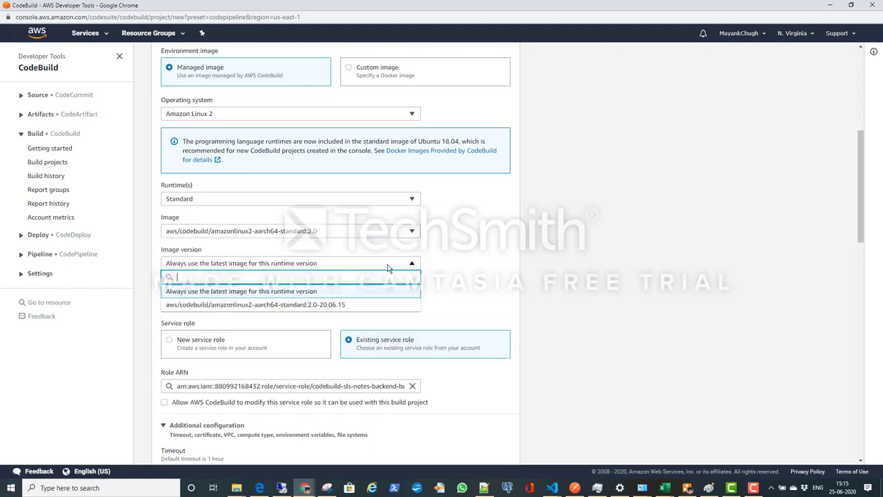
{"action": "left_click", "coordinate": [388, 267]}
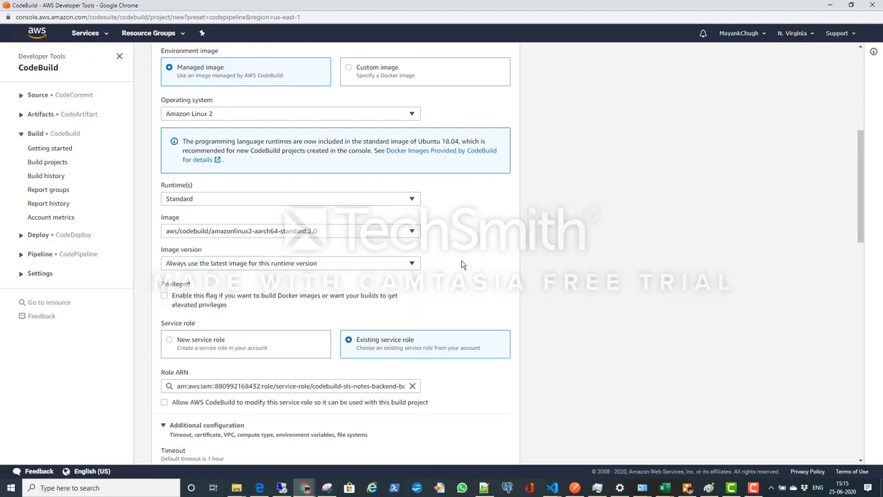
{"action": "scroll", "coordinate": [468, 264], "scroll_direction": "down", "scroll_amount": 15}
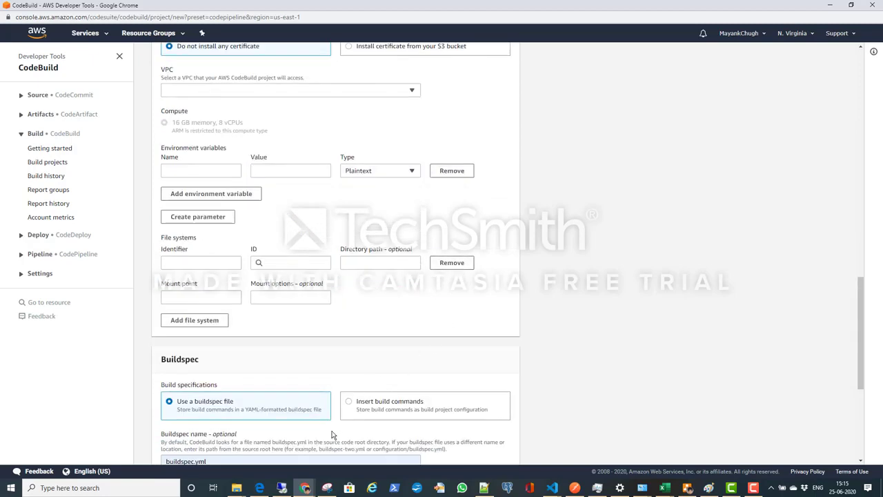
{"action": "left_click", "coordinate": [250, 443]}
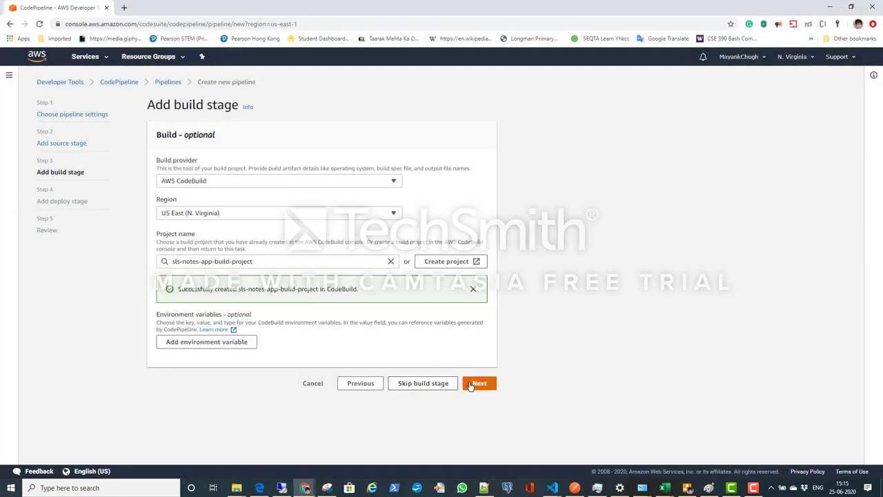
Step: Accept the build stage with sls-notes-app-build-project and skip the deploy stage
{"action": "left_click", "coordinate": [478, 383]}
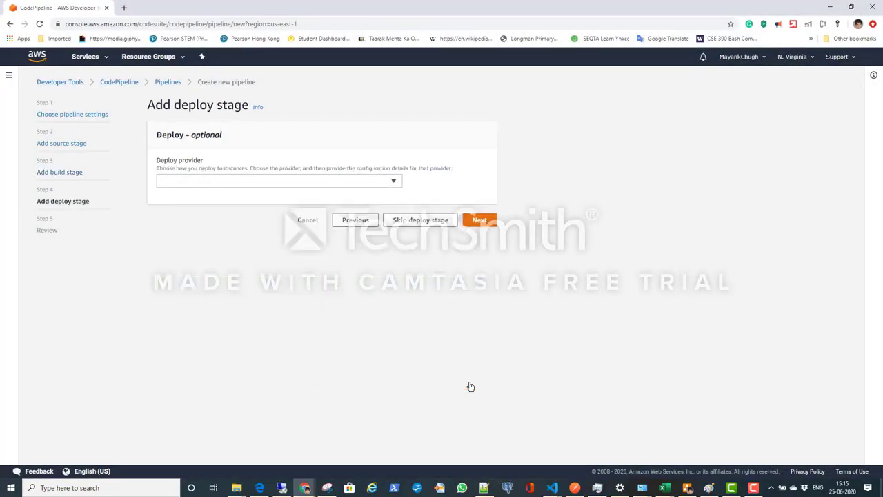
{"action": "left_click", "coordinate": [421, 220]}
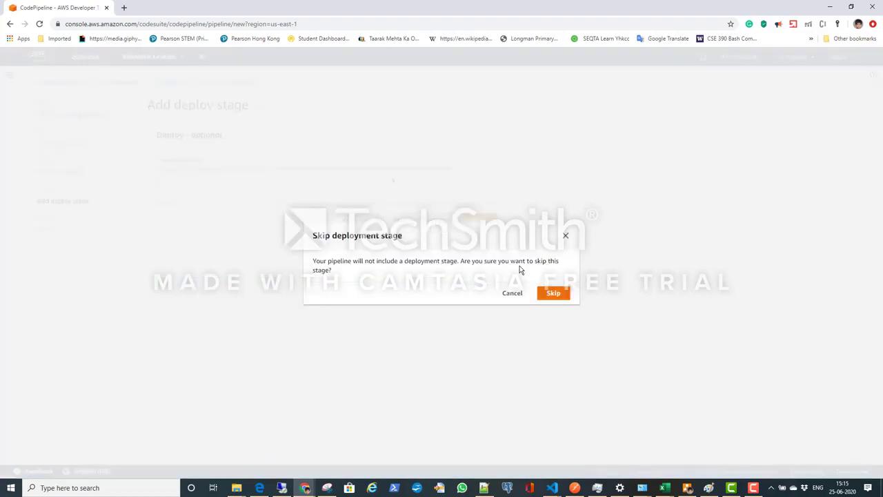
{"action": "left_click", "coordinate": [552, 294]}
Step: Review the pipeline settings and the source, build and deploy stages, and create the pipeline
{"action": "scroll", "coordinate": [476, 296], "scroll_direction": "down", "scroll_amount": 3}
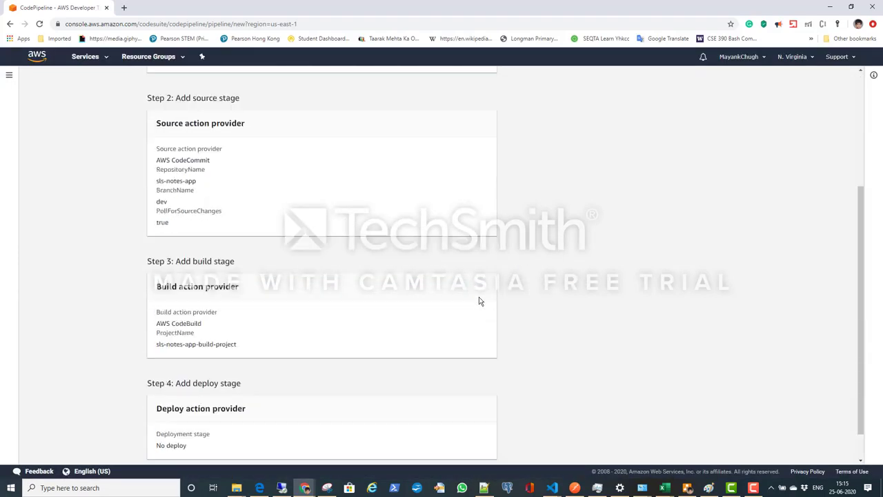
{"action": "scroll", "coordinate": [477, 296], "scroll_direction": "up", "scroll_amount": 3}
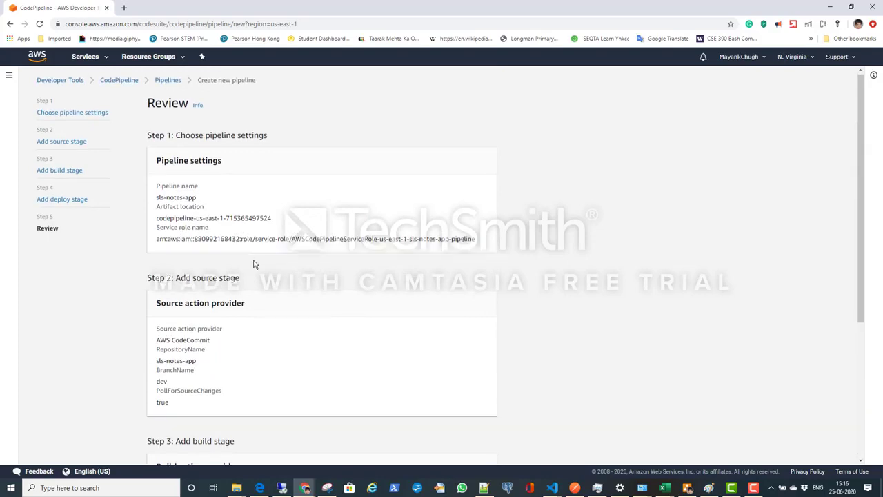
{"action": "scroll", "coordinate": [253, 262], "scroll_direction": "down", "scroll_amount": 5}
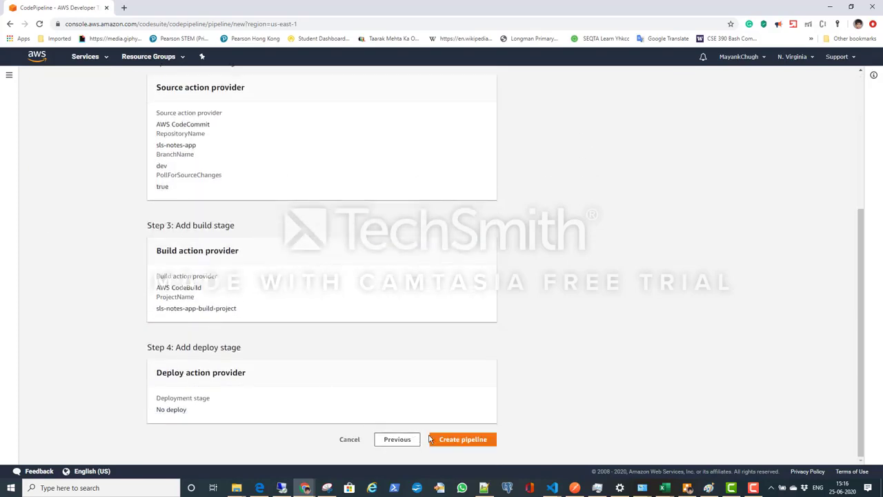
{"action": "left_click", "coordinate": [470, 438]}
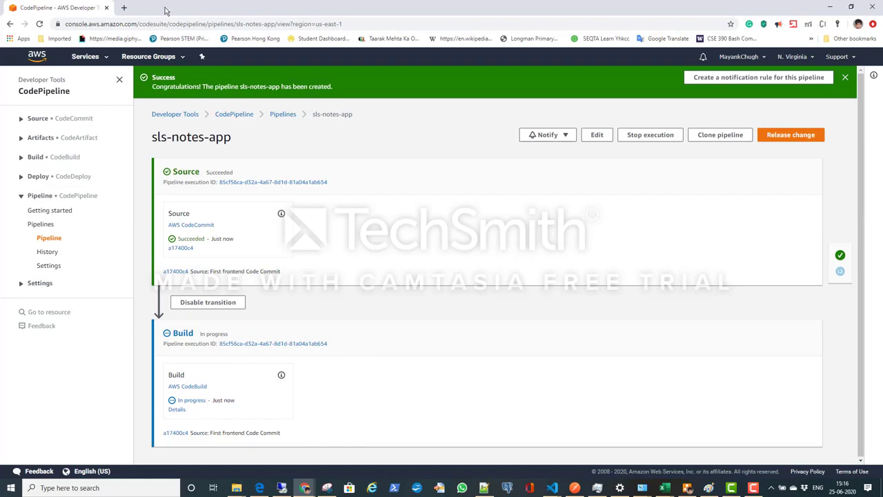
Step: Open the details of the pipeline's build and examine its build logs and the status of each build phase
{"action": "left_click", "coordinate": [178, 409]}
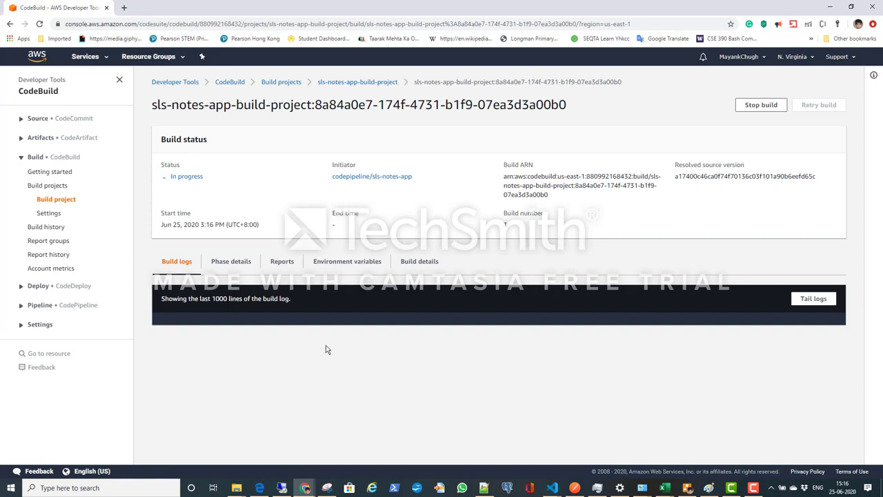
{"action": "left_click", "coordinate": [232, 262]}
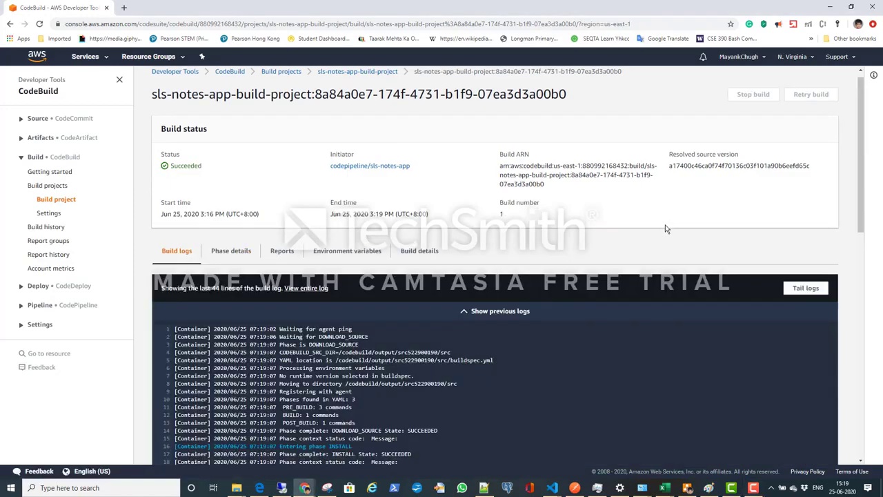
{"action": "scroll", "coordinate": [665, 229], "scroll_direction": "down", "scroll_amount": 15}
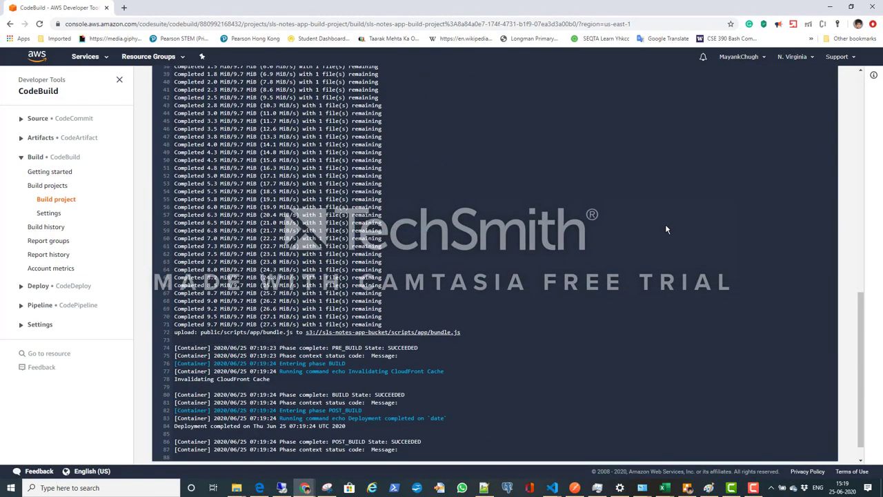
{"action": "scroll", "coordinate": [665, 229], "scroll_direction": "up", "scroll_amount": 15}
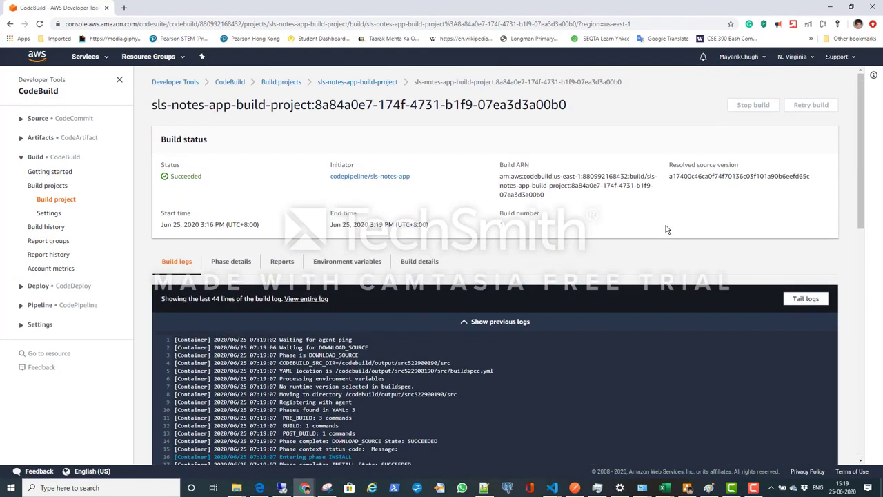
{"action": "scroll", "coordinate": [665, 229], "scroll_direction": "down", "scroll_amount": 4}
{"action": "scroll", "coordinate": [666, 229], "scroll_direction": "down", "scroll_amount": 7}
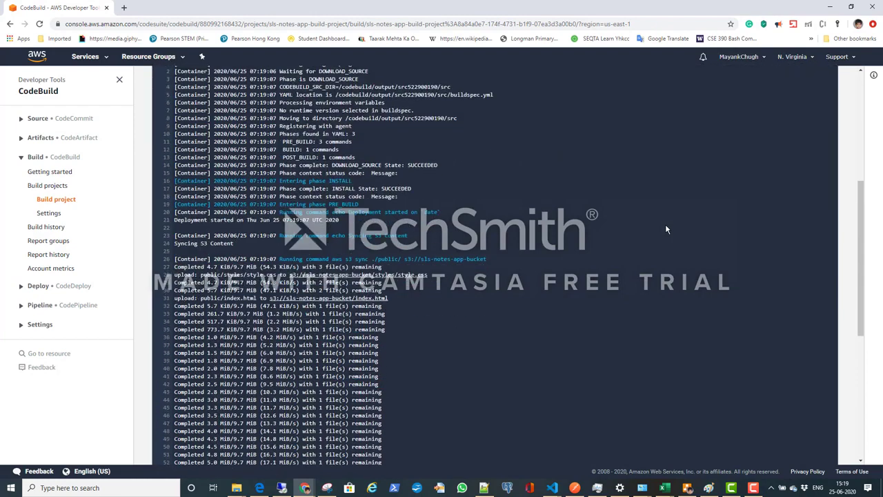
{"action": "scroll", "coordinate": [665, 224], "scroll_direction": "up", "scroll_amount": 15}
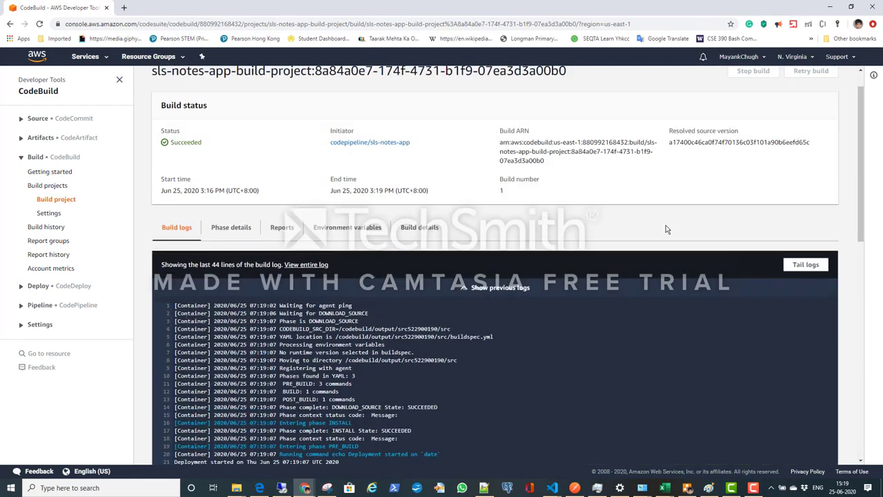
{"action": "left_click", "coordinate": [234, 260]}
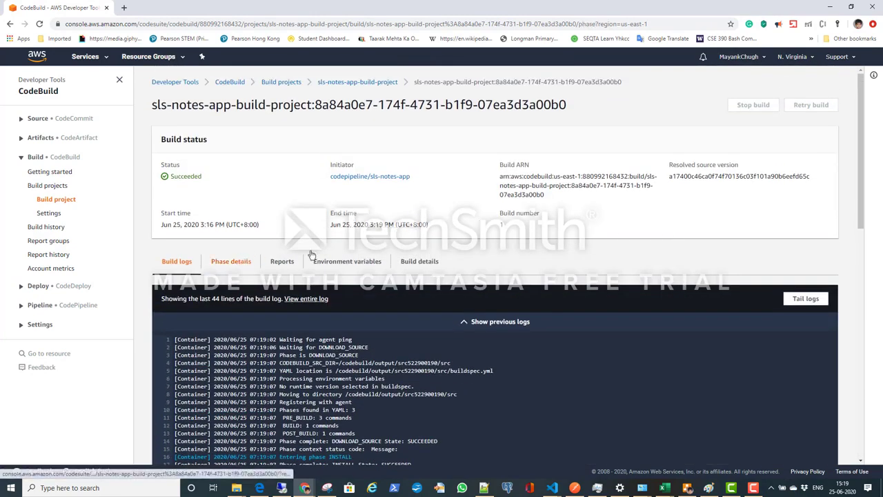
{"action": "scroll", "coordinate": [473, 249], "scroll_direction": "down", "scroll_amount": 1}
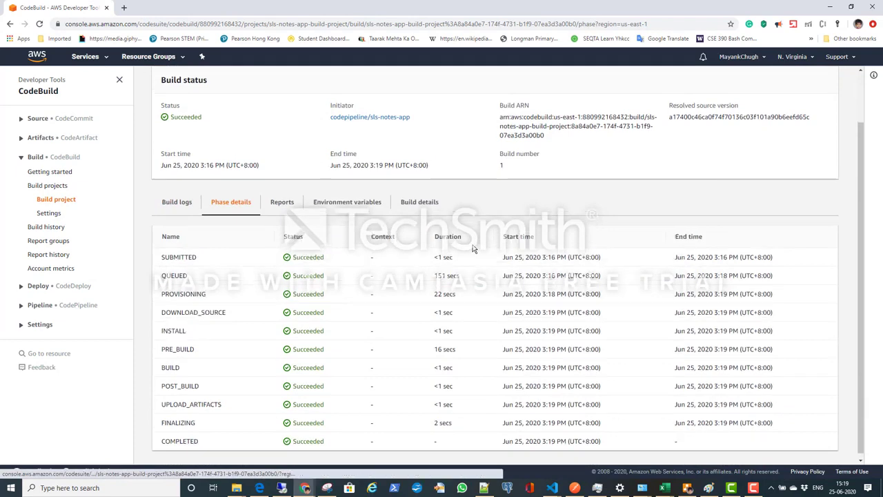
Step: Switch to the CloudWatch console and examine the build's log stream in the sls-notes-app-logs log group
{"action": "scroll", "coordinate": [442, 276], "scroll_direction": "up", "scroll_amount": 1}
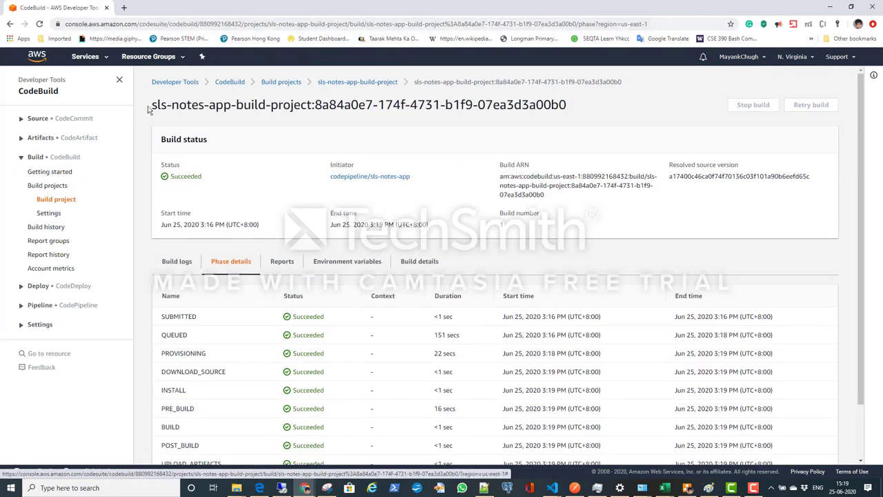
{"action": "key", "text": "alt+Tab"}
{"action": "key", "text": "alt+Tab"}
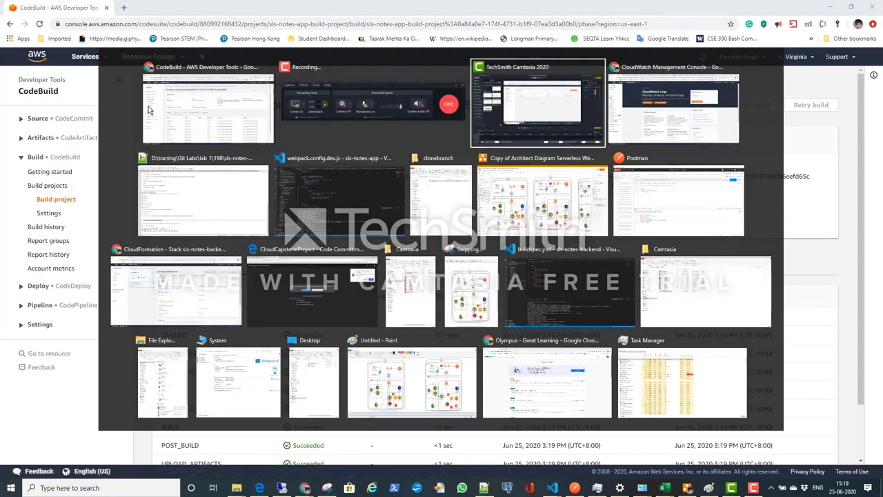
{"action": "key", "text": "alt+Tab"}
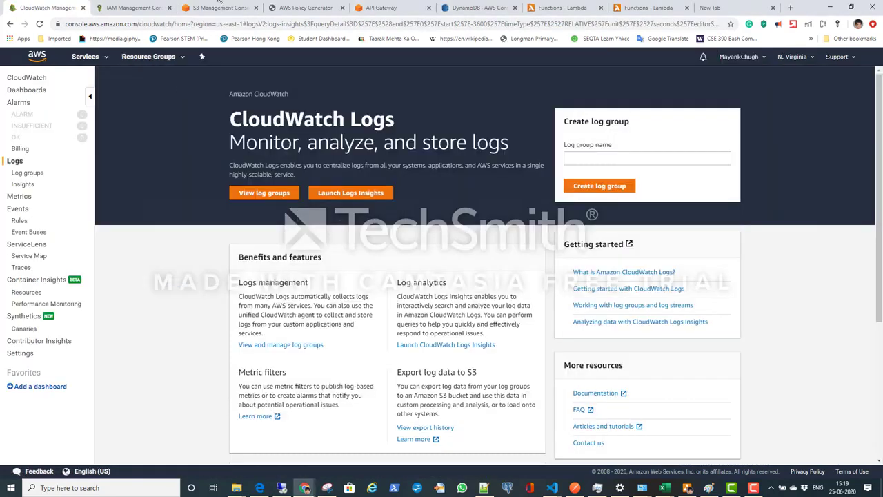
{"action": "left_click", "coordinate": [39, 23]}
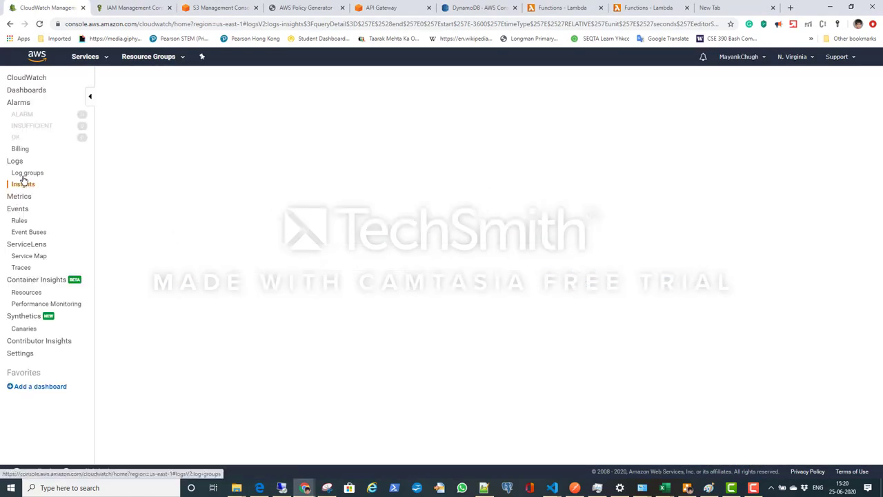
{"action": "left_click", "coordinate": [25, 173]}
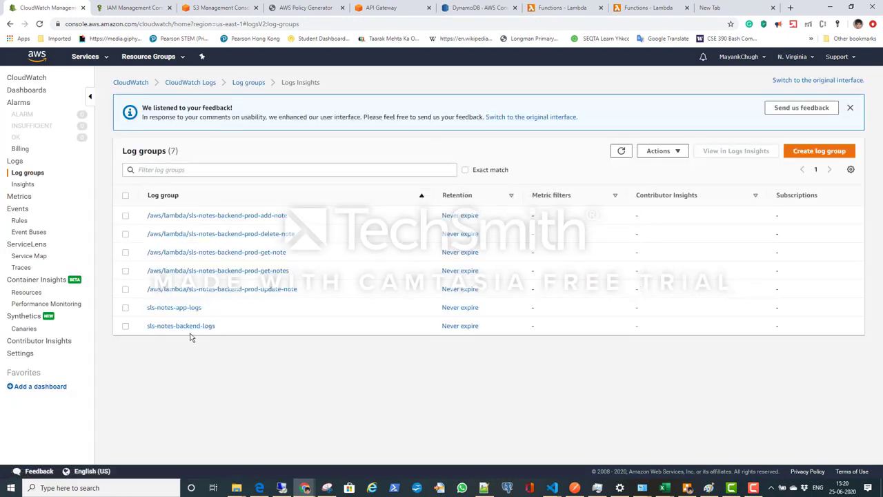
{"action": "left_click", "coordinate": [170, 307]}
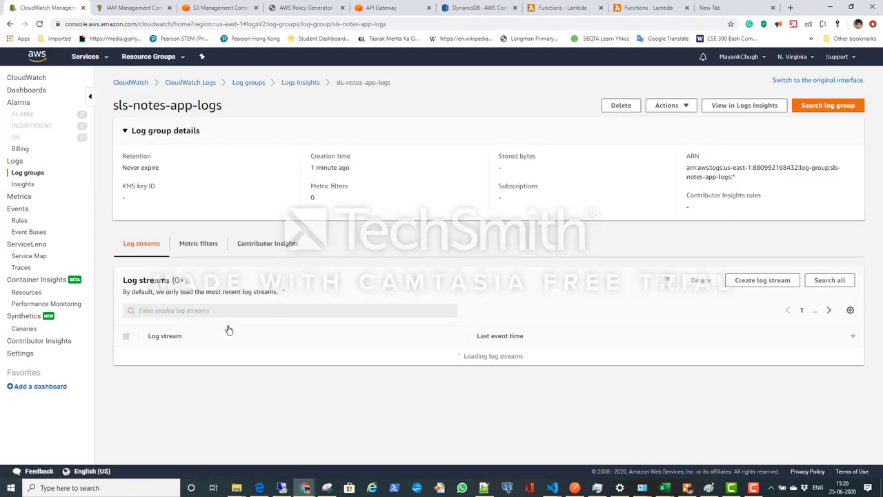
{"action": "left_click", "coordinate": [185, 345]}
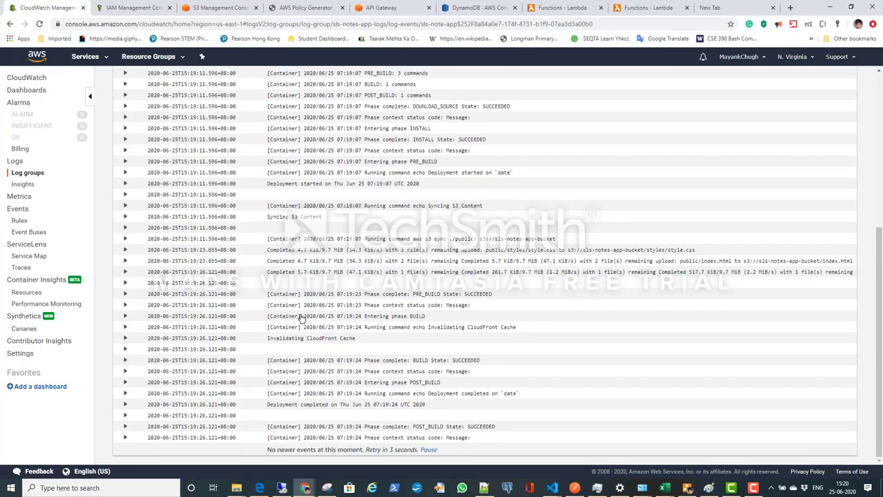
{"action": "scroll", "coordinate": [301, 317], "scroll_direction": "up", "scroll_amount": 4}
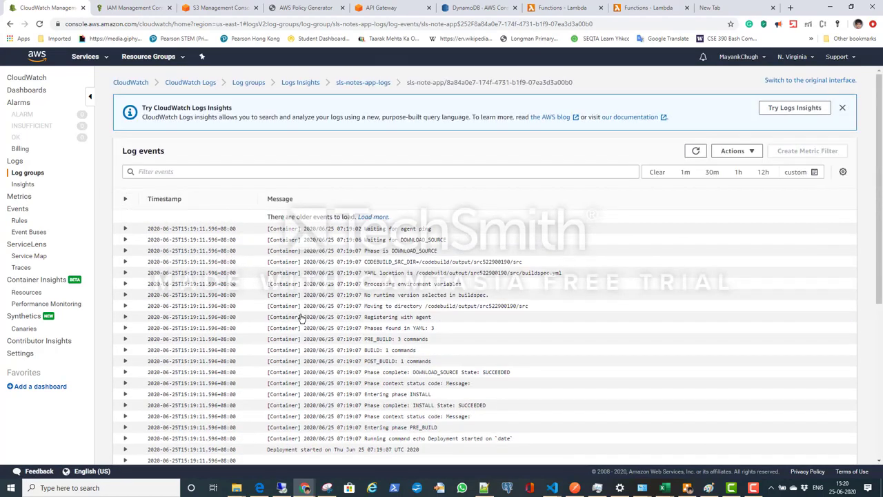
Step: Open sls-notes-app-bucket in the S3 console and refresh its object list to check the deployed files
{"action": "left_click", "coordinate": [214, 9]}
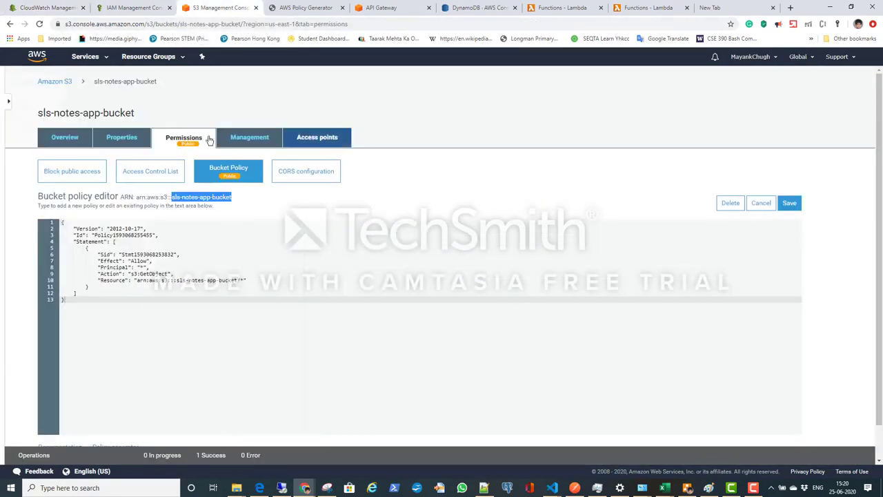
{"action": "left_click", "coordinate": [54, 83]}
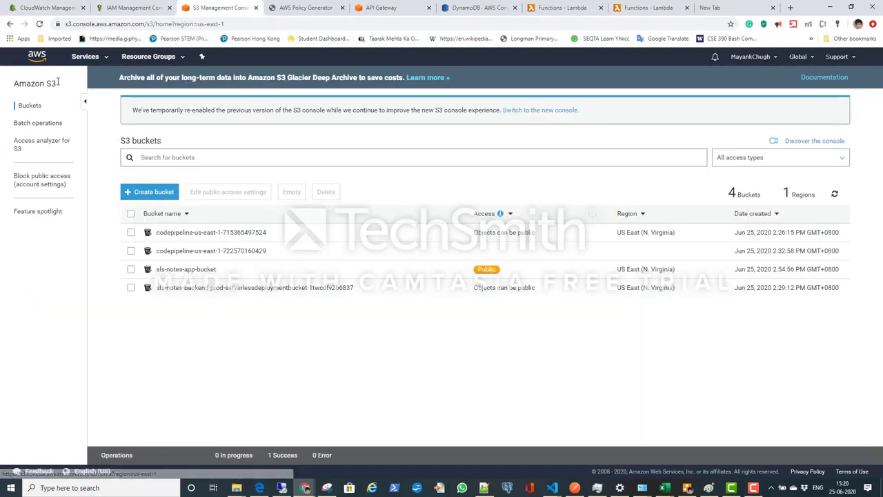
{"action": "left_click", "coordinate": [186, 270]}
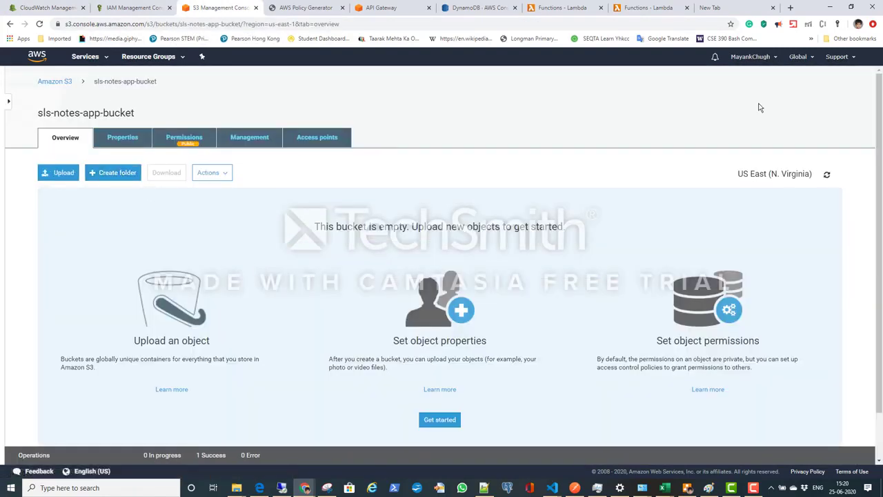
{"action": "left_click", "coordinate": [826, 175]}
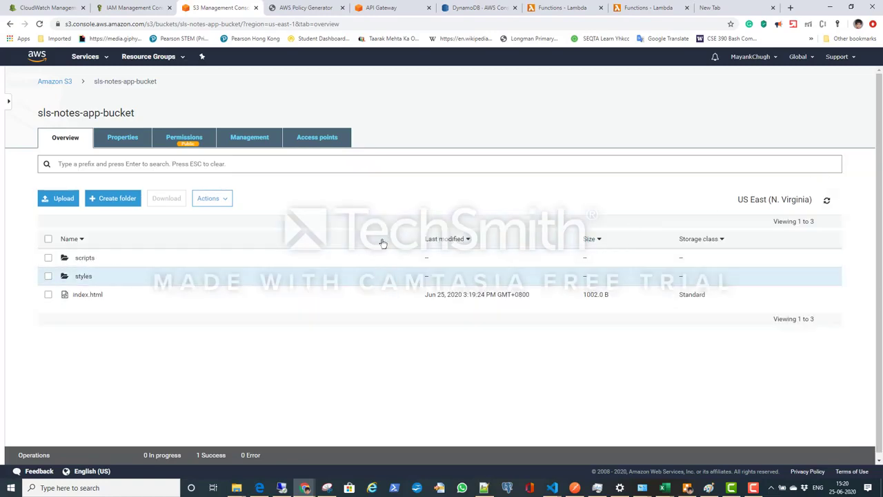
Step: Open the bucket's static website hosting endpoint and save a first note titled "Dr. Strange" with the text "type in a note."
{"action": "left_click", "coordinate": [117, 138]}
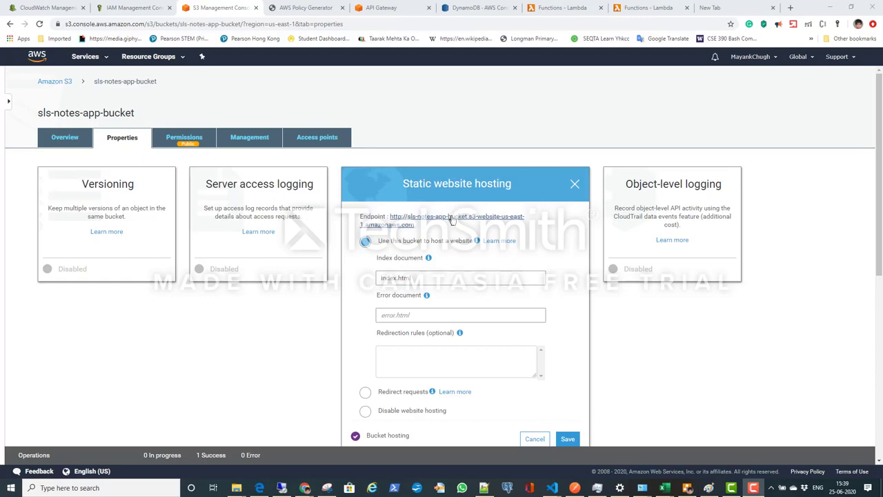
{"action": "left_click", "coordinate": [450, 220]}
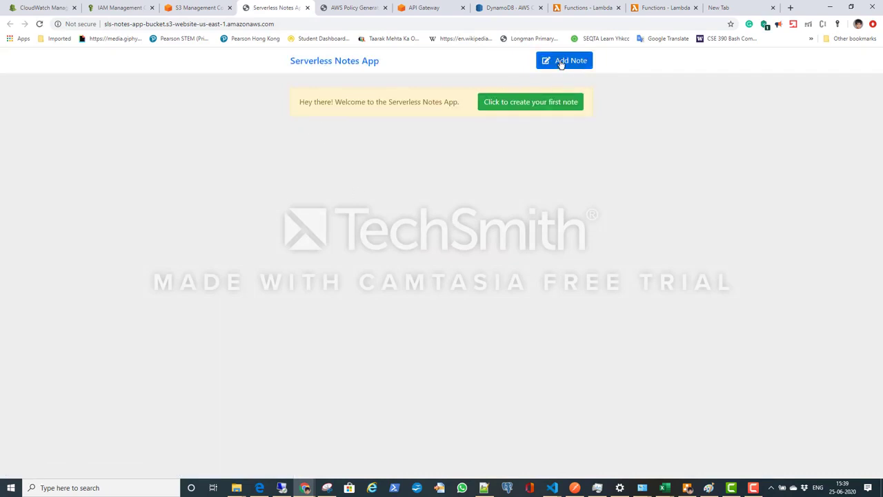
{"action": "left_click", "coordinate": [523, 106]}
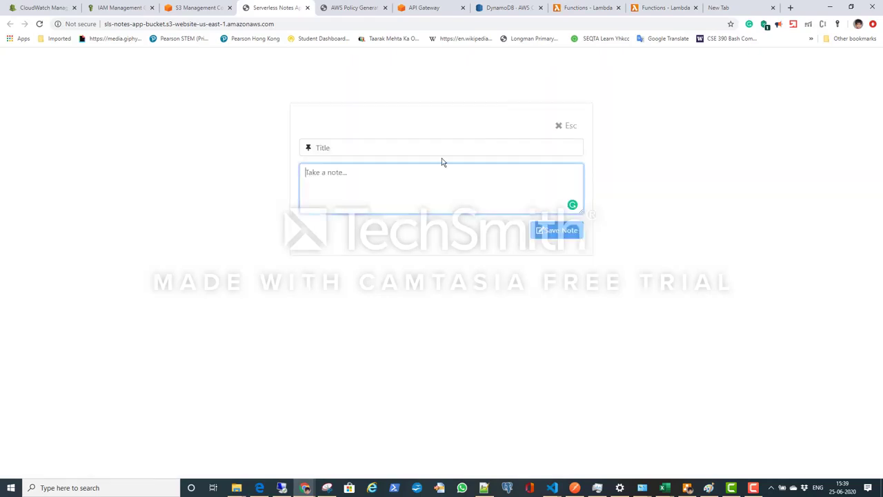
{"action": "left_click", "coordinate": [416, 148]}
{"action": "left_click", "coordinate": [364, 172]}
{"action": "left_click", "coordinate": [393, 200]}
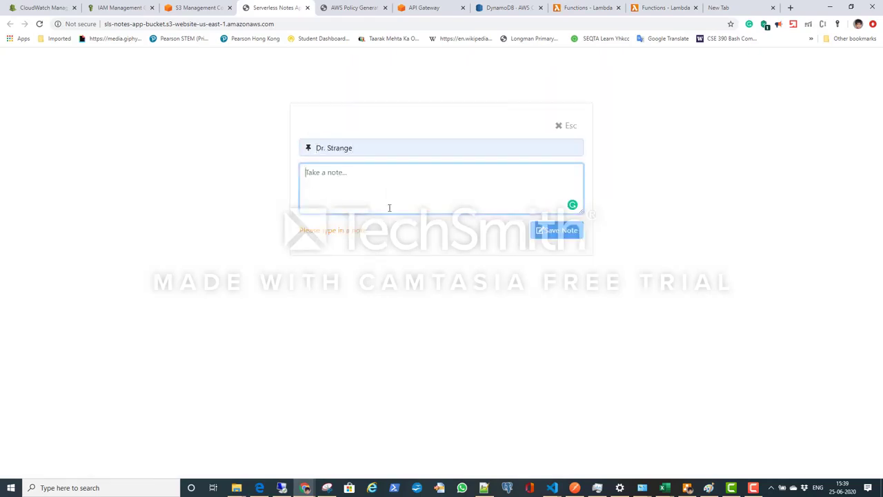
{"action": "left_click_drag", "start_coordinate": [371, 234], "coordinate": [323, 230]}
{"action": "left_click", "coordinate": [406, 189]}
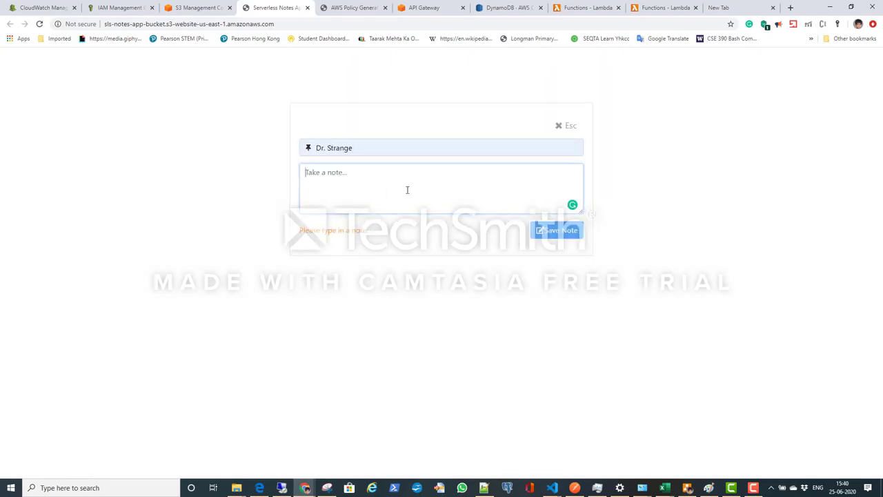
{"action": "type", "text": "type in a note."}
{"action": "left_click", "coordinate": [566, 233]}
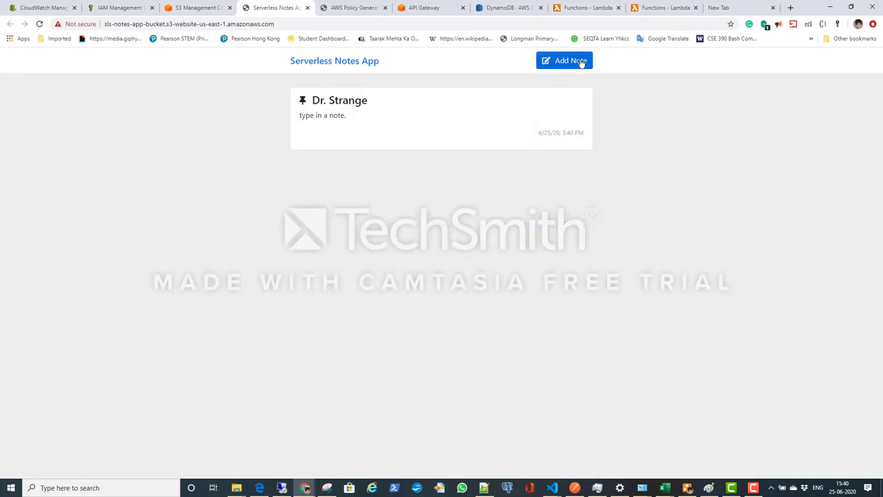
Step: Add and save a second note titled "Spider Man" with the text "type in a note. note note"
{"action": "left_click", "coordinate": [580, 63]}
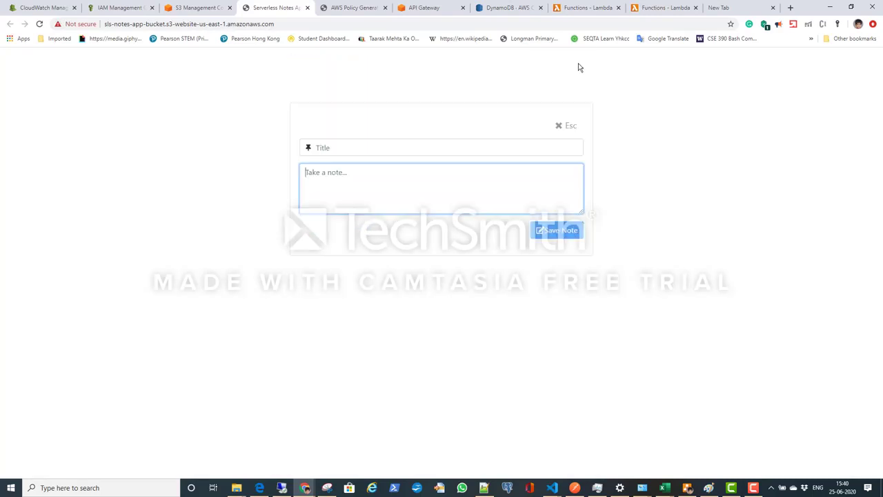
{"action": "left_click", "coordinate": [467, 147]}
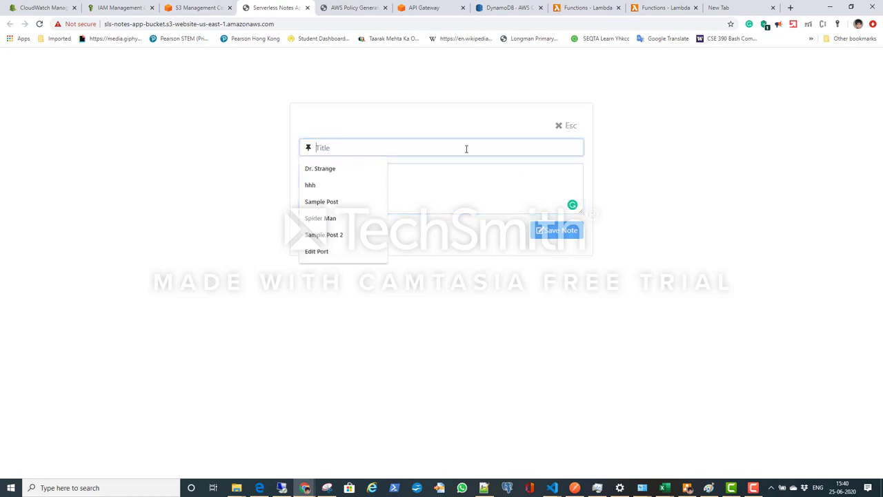
{"action": "left_click", "coordinate": [361, 218]}
{"action": "left_click", "coordinate": [366, 179]}
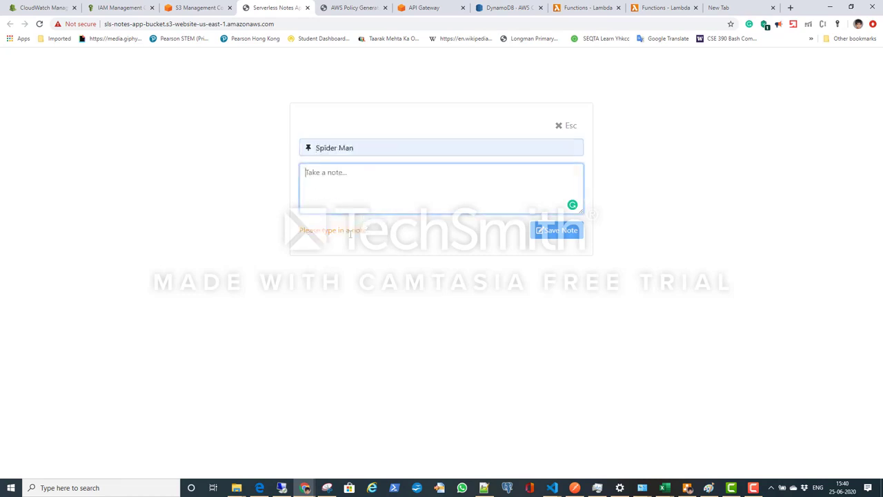
{"action": "type", "text": "type in a note."}
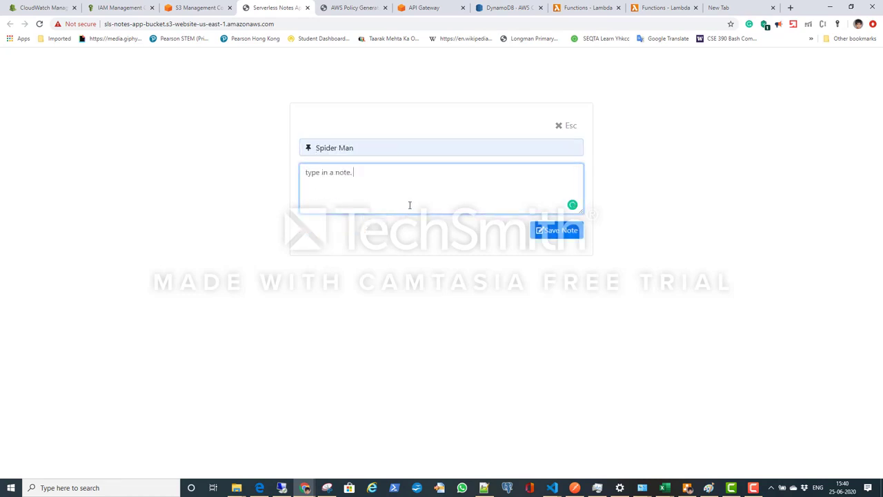
{"action": "type", "text": "not enote"}
{"action": "key", "text": "BackSpace"}
{"action": "key", "text": "Right"}
{"action": "left_click", "coordinate": [557, 232]}
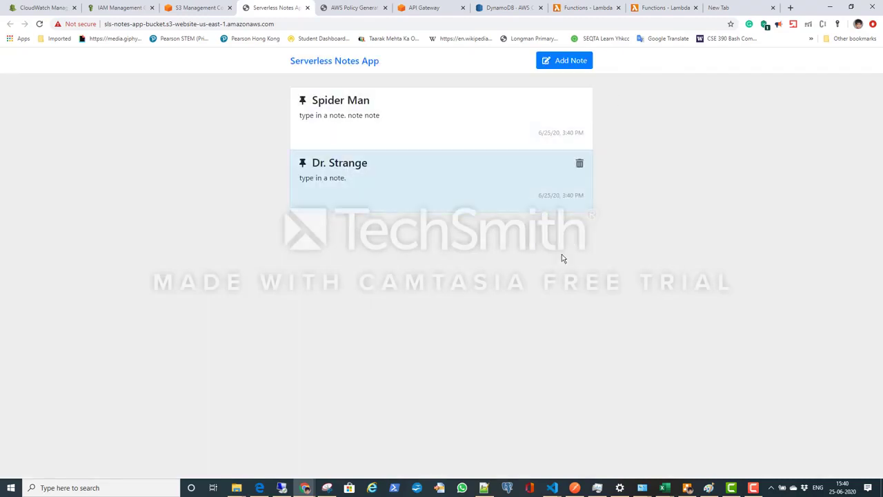
Step: Change the text of the Dr. Strange note to "type in a note. update note" and save it
{"action": "left_click", "coordinate": [350, 169]}
{"action": "type", "text": "gesdgs"}
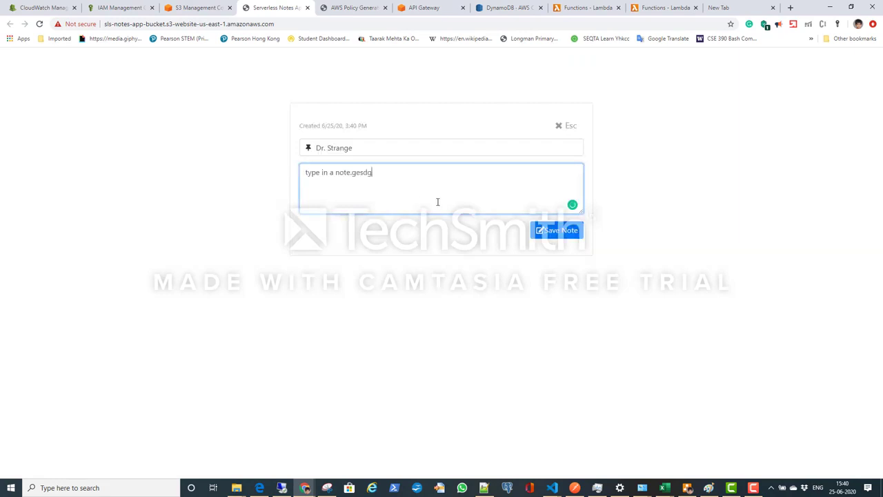
{"action": "key", "text": "BackSpace"}
{"action": "key", "text": "BackSpace"}
{"action": "key", "text": "BackSpace"}
{"action": "type", "text": "update note"}
{"action": "left_click", "coordinate": [572, 231]}
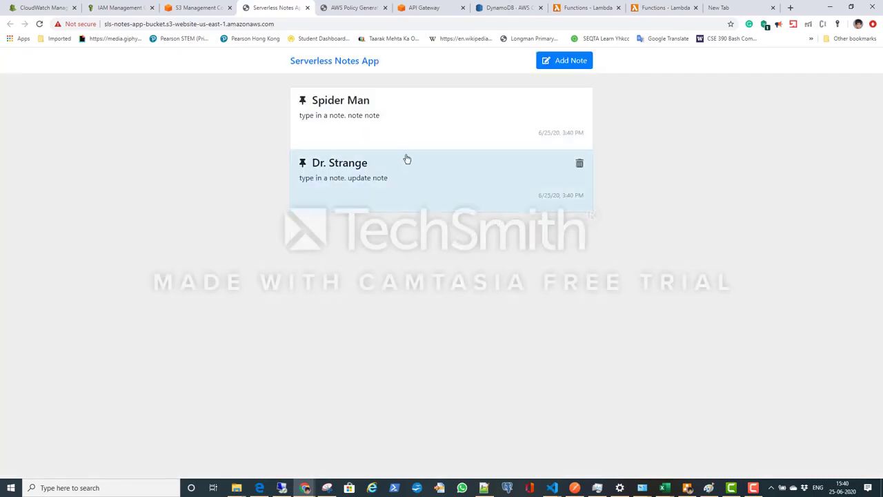
Step: Add and save a third note titled "Edit Note" with the text "Edit note here"
{"action": "left_click", "coordinate": [552, 69]}
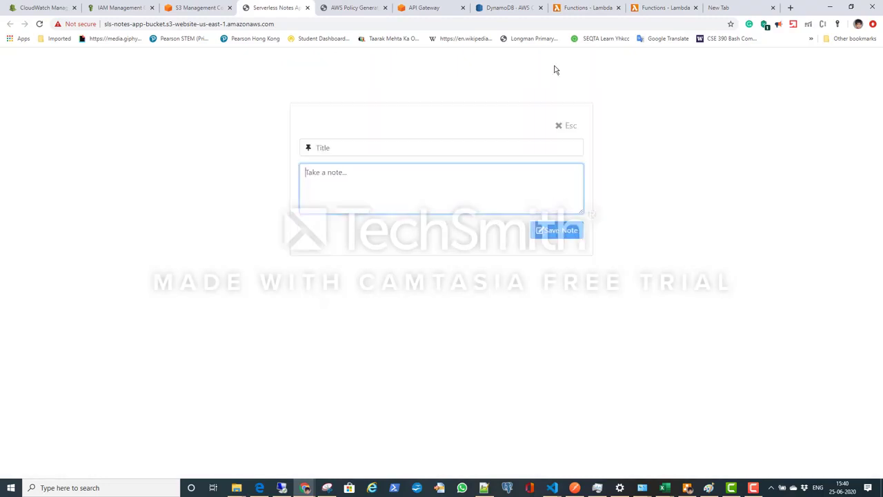
{"action": "left_click", "coordinate": [380, 151]}
{"action": "left_click", "coordinate": [338, 251]}
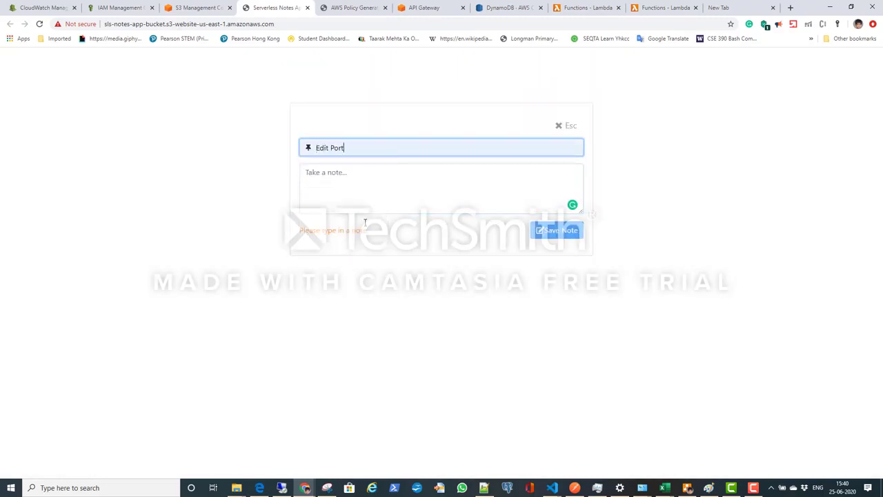
{"action": "left_click", "coordinate": [403, 181]}
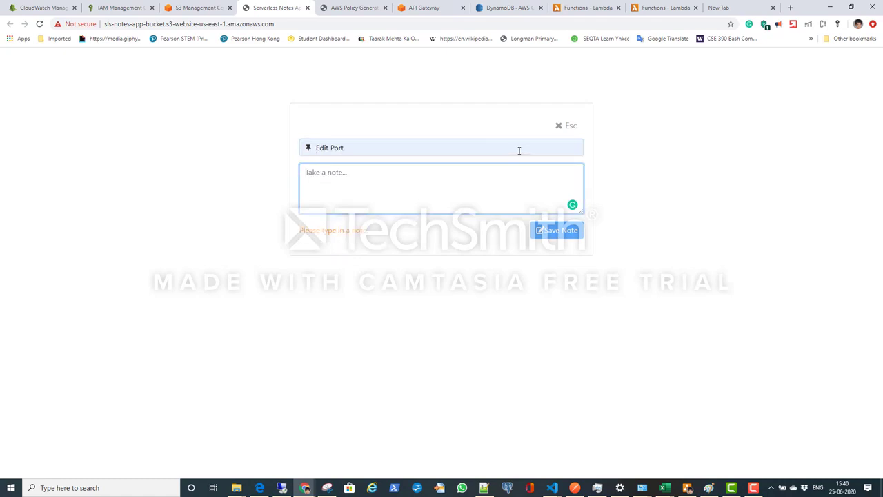
{"action": "double_click", "coordinate": [339, 149]}
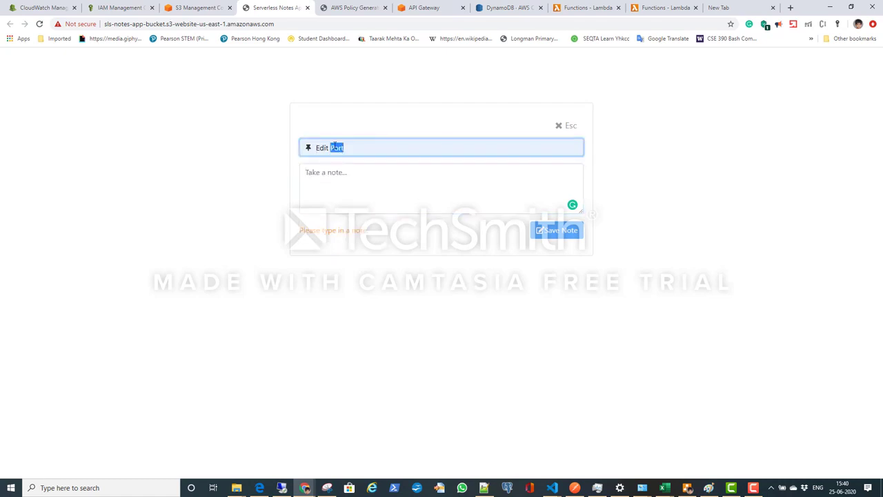
{"action": "type", "text": "Note"}
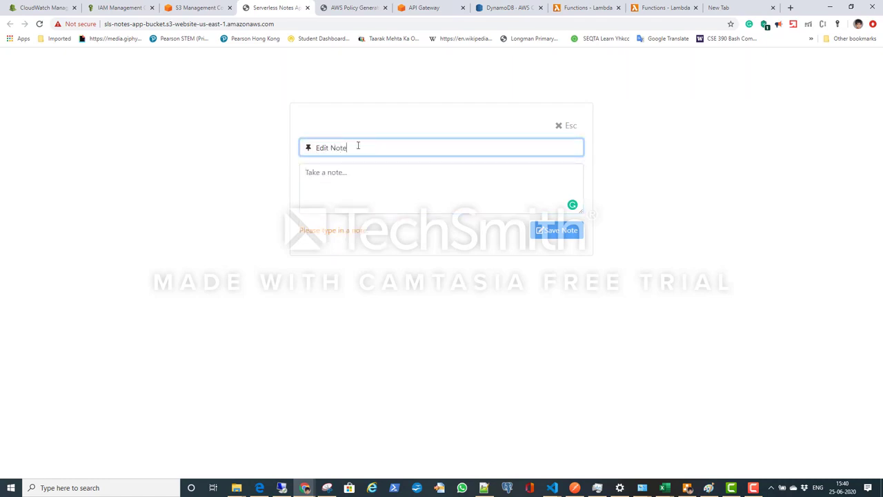
{"action": "left_click", "coordinate": [494, 219]}
{"action": "left_click", "coordinate": [497, 201]}
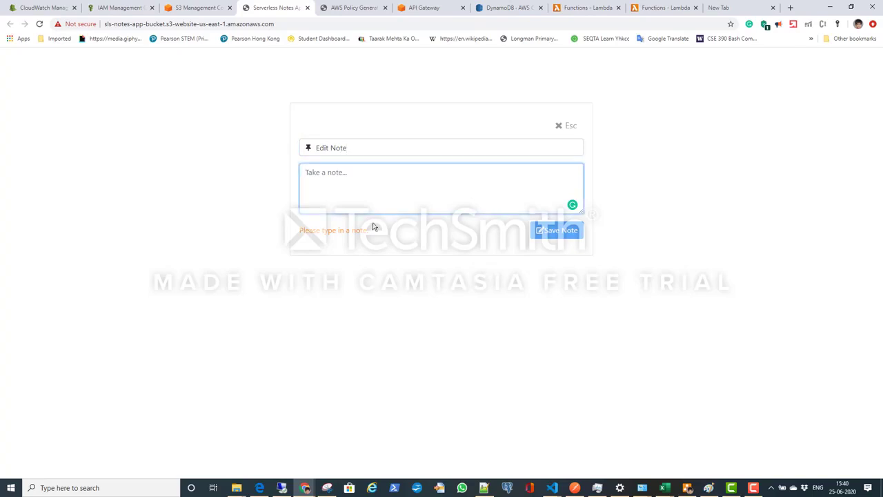
{"action": "type", "text": "Edit note"}
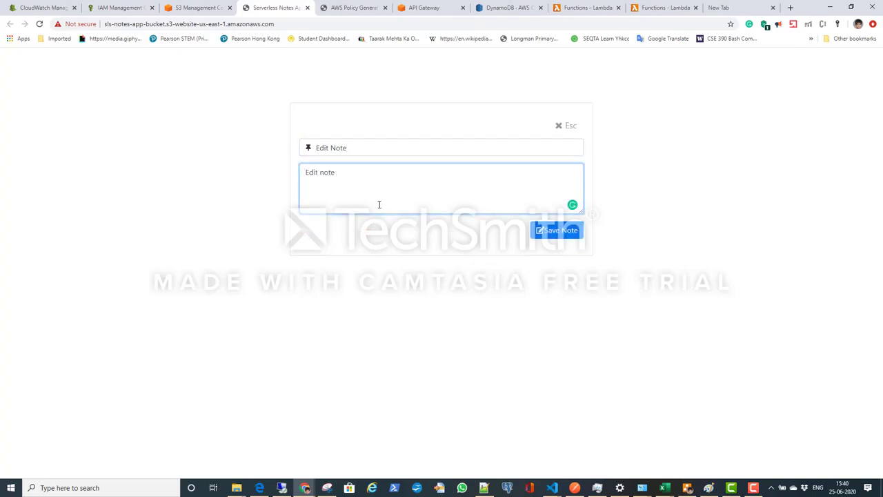
{"action": "type", "text": " here"}
{"action": "left_click", "coordinate": [567, 230]}
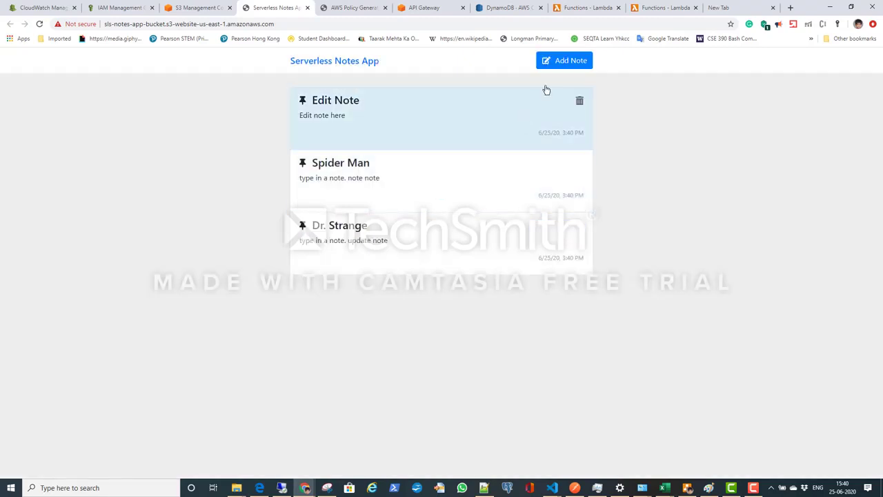
Step: Start a new note on the hosted site and title it "Task1"
{"action": "left_click", "coordinate": [564, 63]}
{"action": "type", "text": "task1"}
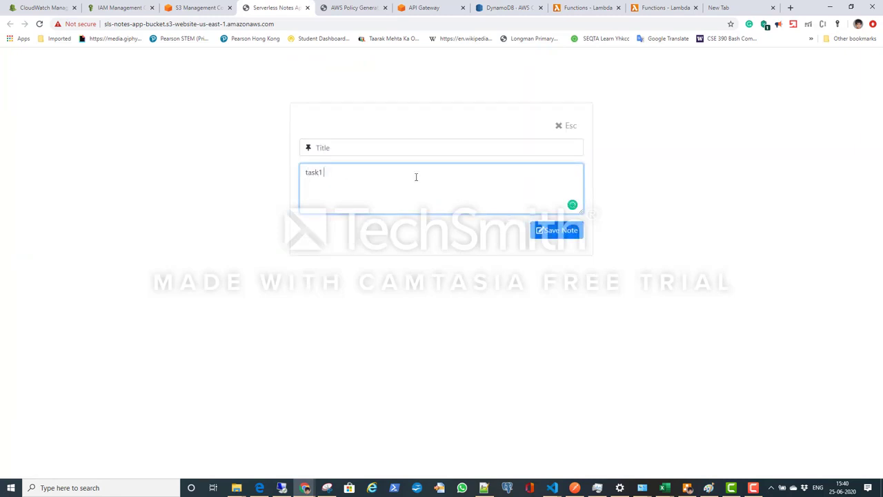
{"action": "left_click_drag", "start_coordinate": [416, 175], "coordinate": [179, 145]}
{"action": "left_click", "coordinate": [331, 146]}
{"action": "type", "text": "type in a note."}
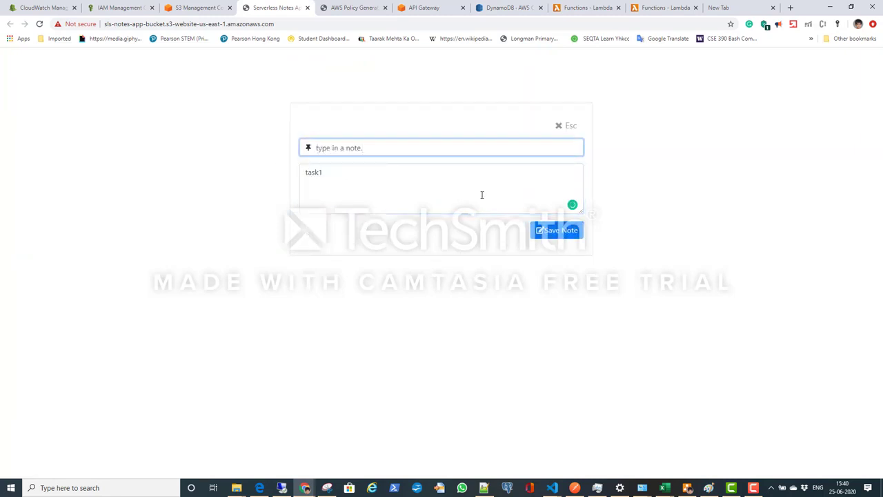
{"action": "left_click_drag", "start_coordinate": [380, 150], "coordinate": [268, 141]}
{"action": "type", "text": "Tas"}
{"action": "type", "text": "k"}
{"action": "key", "text": "BackSpace"}
{"action": "left_click", "coordinate": [330, 171]}
{"action": "left_click", "coordinate": [349, 143]}
{"action": "type", "text": "1"}
Step: Replace the new note's text with "Server less project" and save the note
{"action": "left_click_drag", "start_coordinate": [345, 178], "coordinate": [272, 172]}
{"action": "type", "text": "Server less project"}
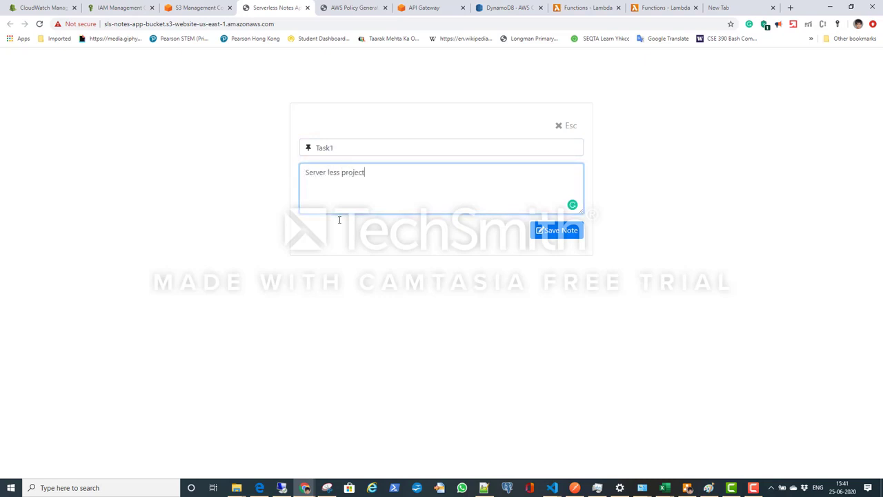
{"action": "left_click", "coordinate": [548, 235]}
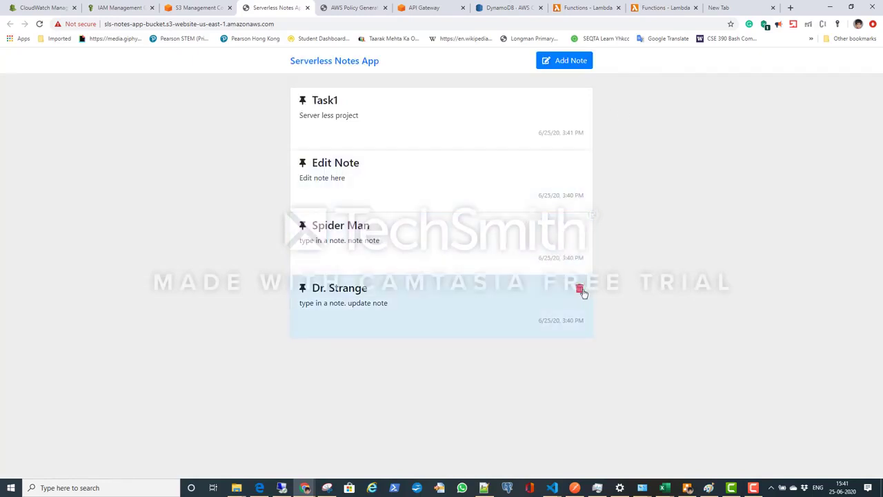
Step: Delete the Dr. Strange note and refresh the items of the sls-notes-backend-prod table in DynamoDB
{"action": "left_click", "coordinate": [580, 289]}
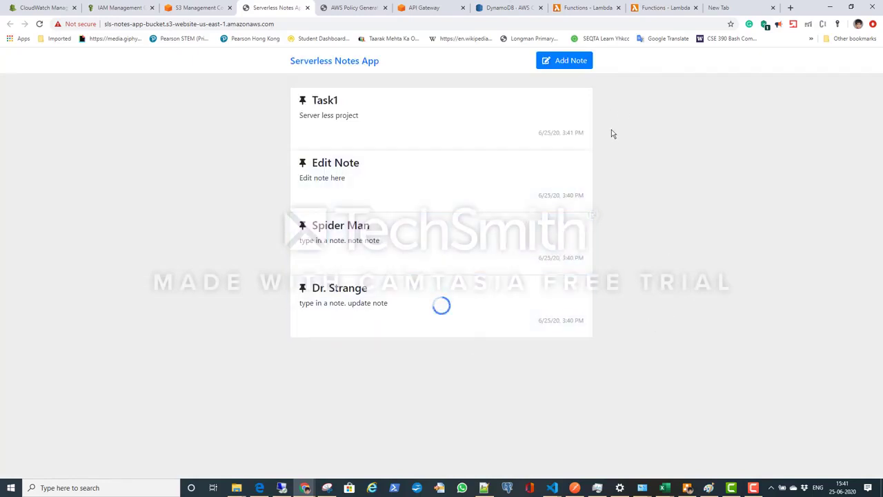
{"action": "left_click", "coordinate": [510, 7]}
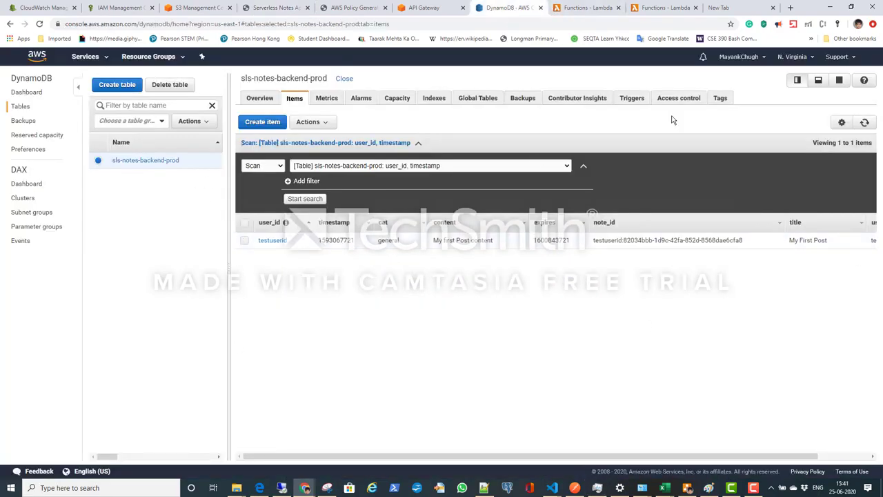
{"action": "left_click", "coordinate": [865, 122]}
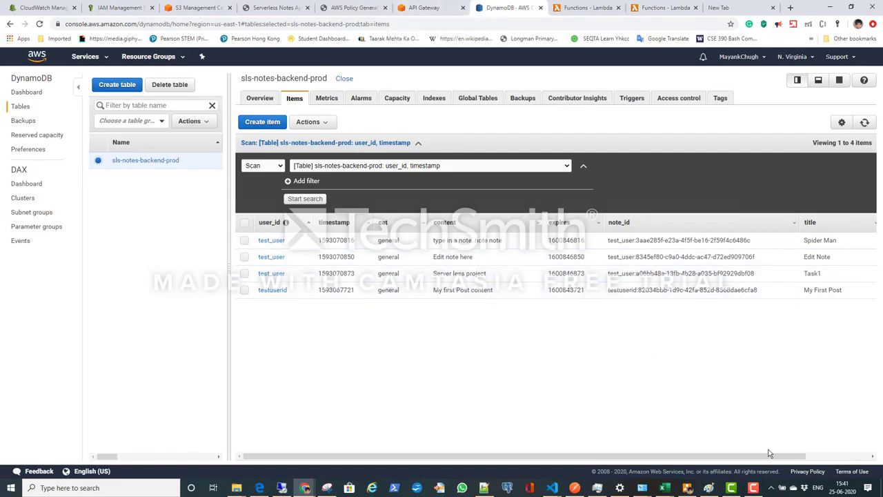
{"action": "mouse_move", "coordinate": [748, 491]}
Step: Switch from the API Gateway stage view to the developer tools window and open the sls-notes-backend repository in CodeCommit
{"action": "left_click", "coordinate": [424, 9]}
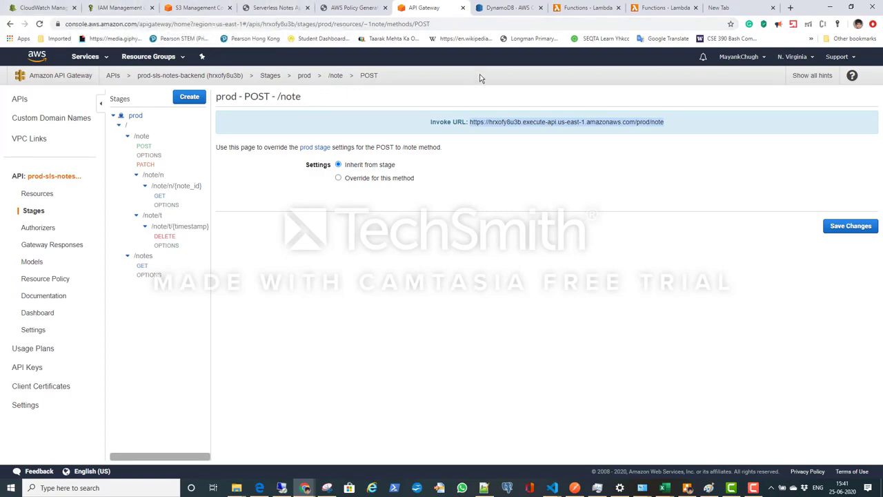
{"action": "key", "text": "alt+Tab"}
{"action": "key", "text": "alt+Tab"}
{"action": "key", "text": "alt+Tab"}
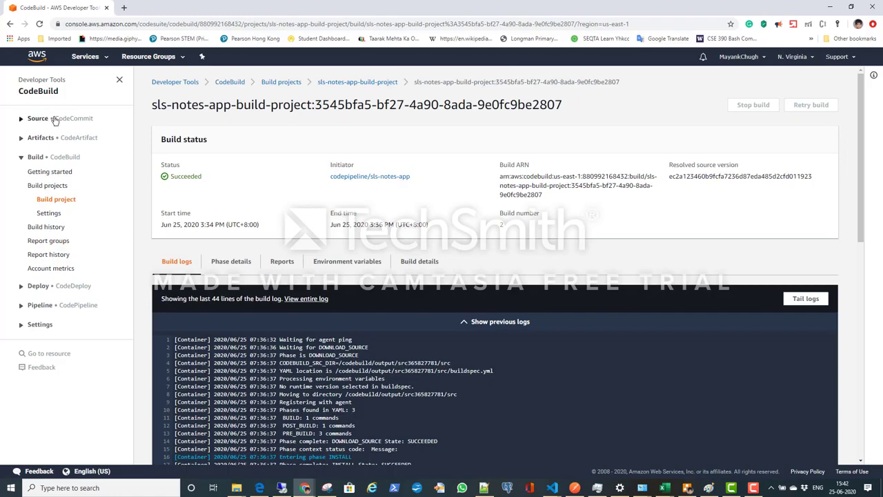
{"action": "left_click", "coordinate": [54, 118]}
{"action": "left_click", "coordinate": [44, 147]}
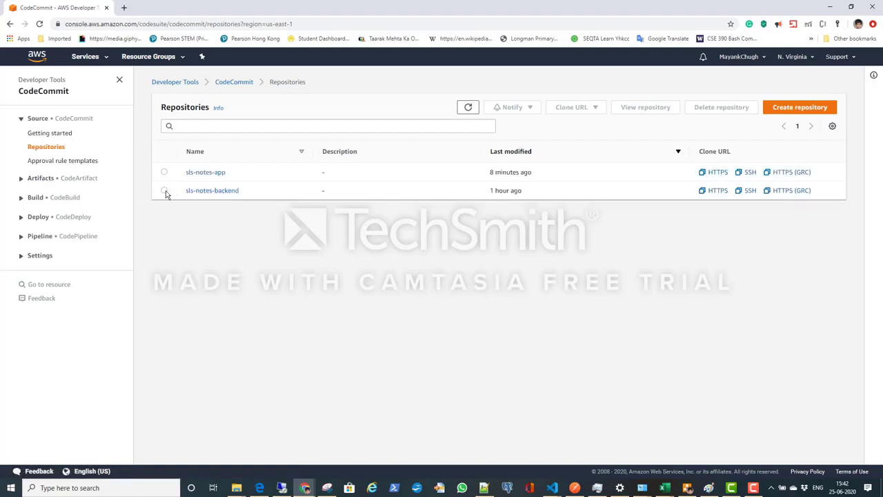
{"action": "left_click", "coordinate": [204, 193]}
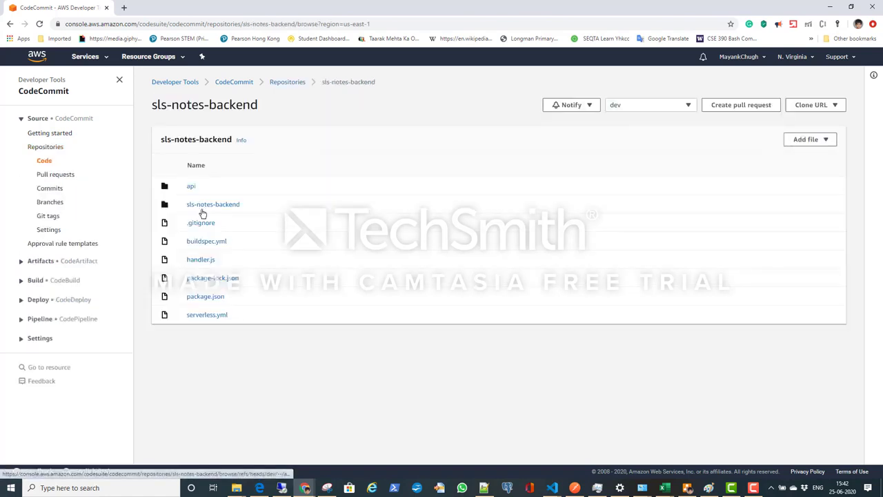
Step: Examine the deploy command in the sls-notes-backend repository's buildspec.yml, return to the file list and reopen the file
{"action": "left_click", "coordinate": [213, 243]}
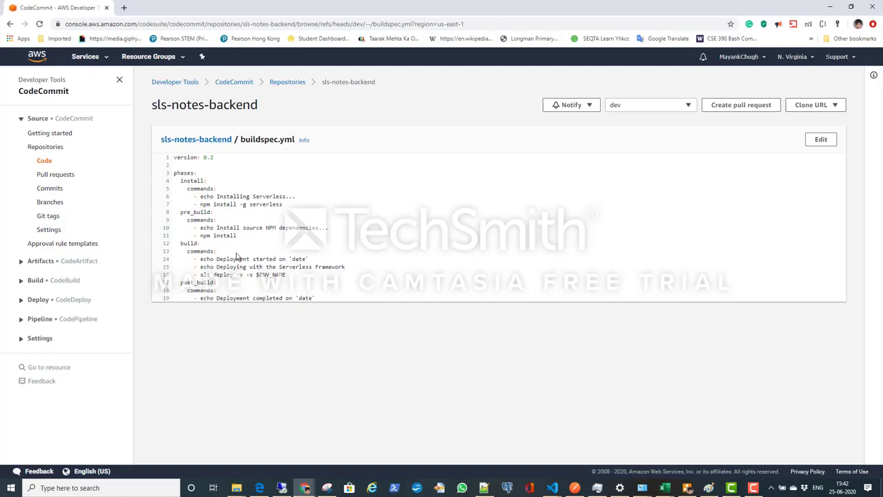
{"action": "double_click", "coordinate": [230, 275]}
{"action": "left_click", "coordinate": [43, 160]}
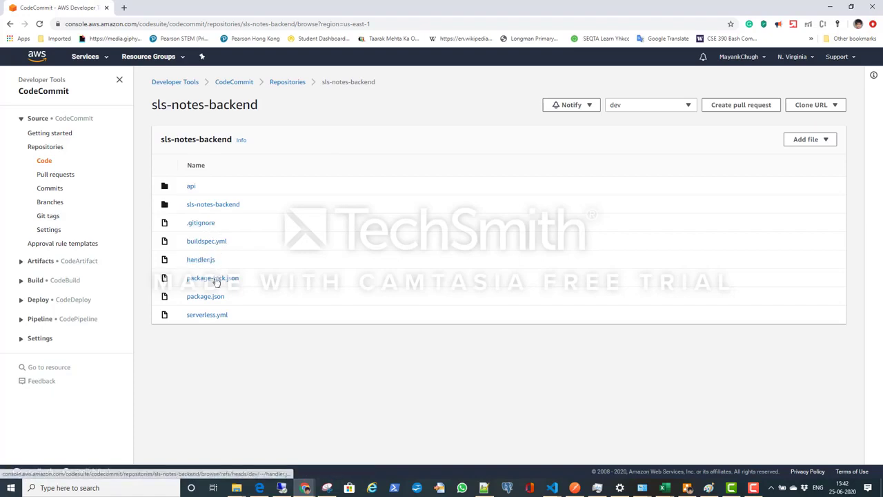
{"action": "left_click", "coordinate": [210, 242]}
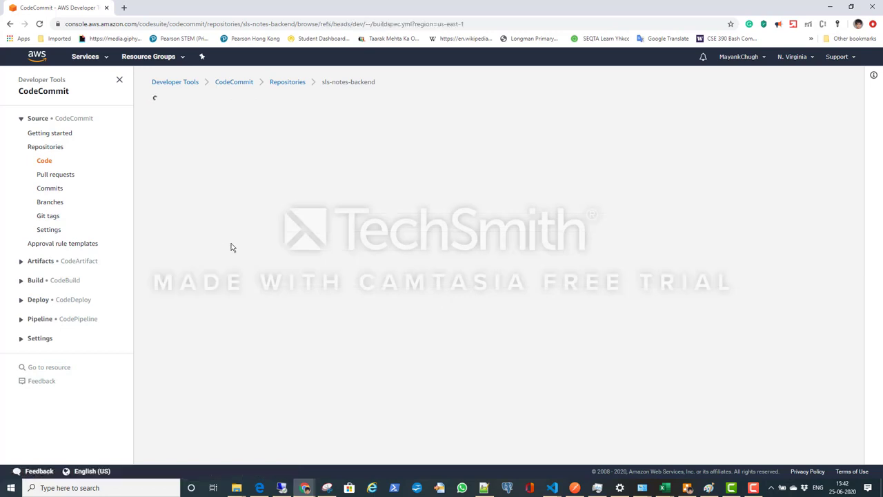